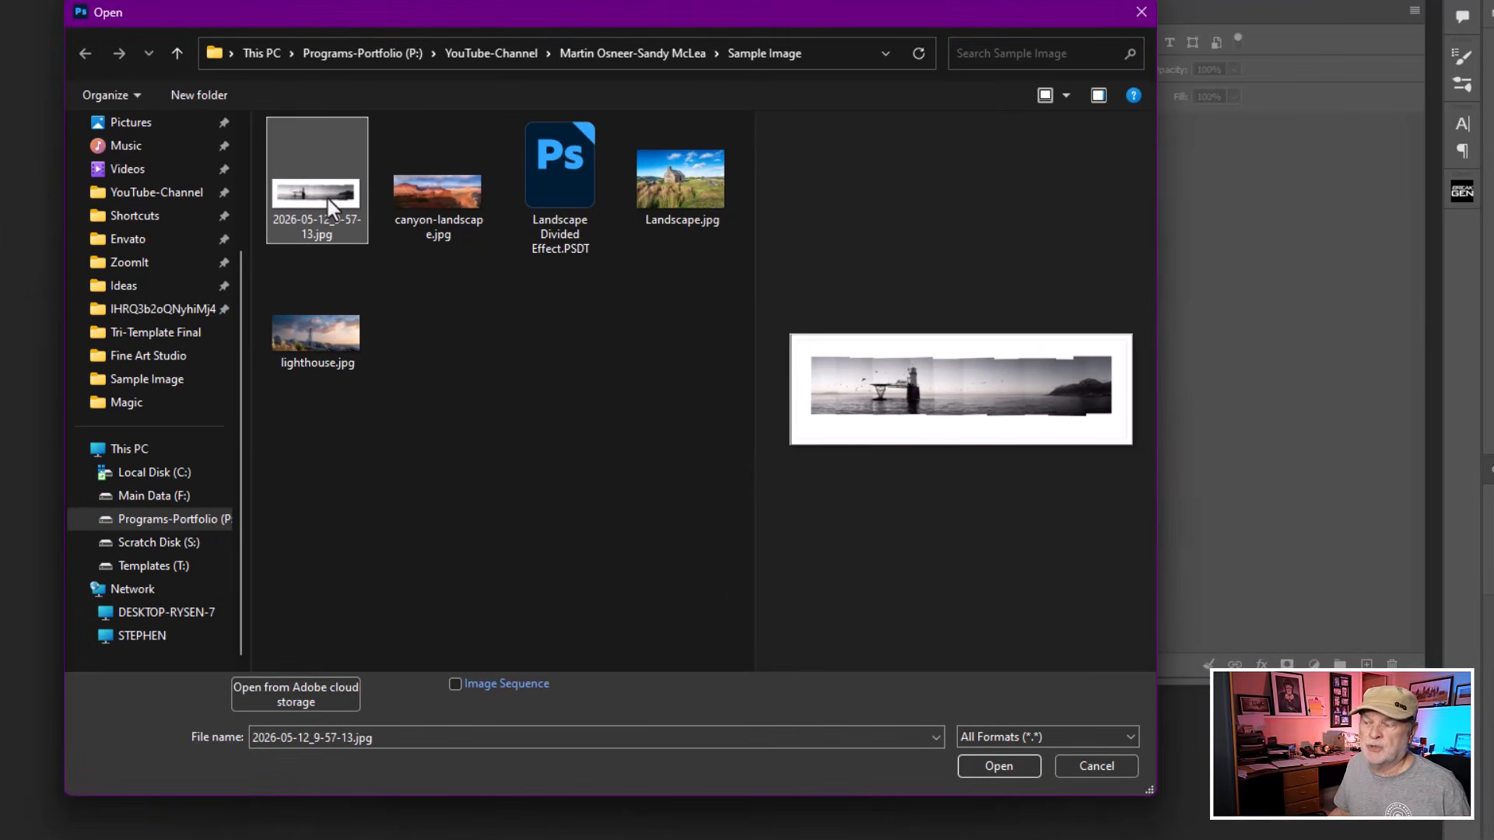
Open lighthouse.jpg together with the 2026-05-12_9-57-13.jpg sample image.
ctrl+click(307, 336)
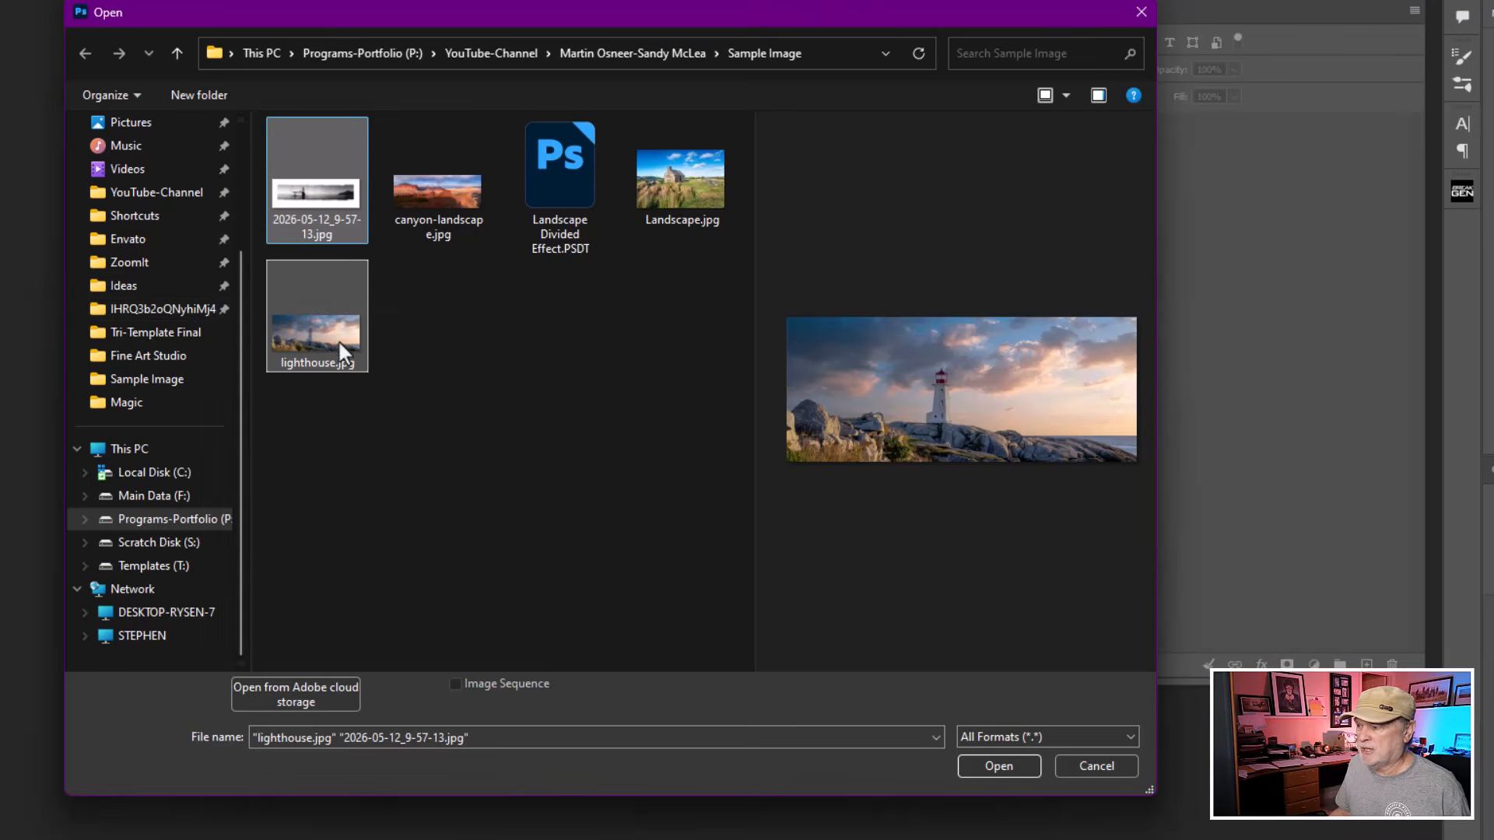
click(992, 759)
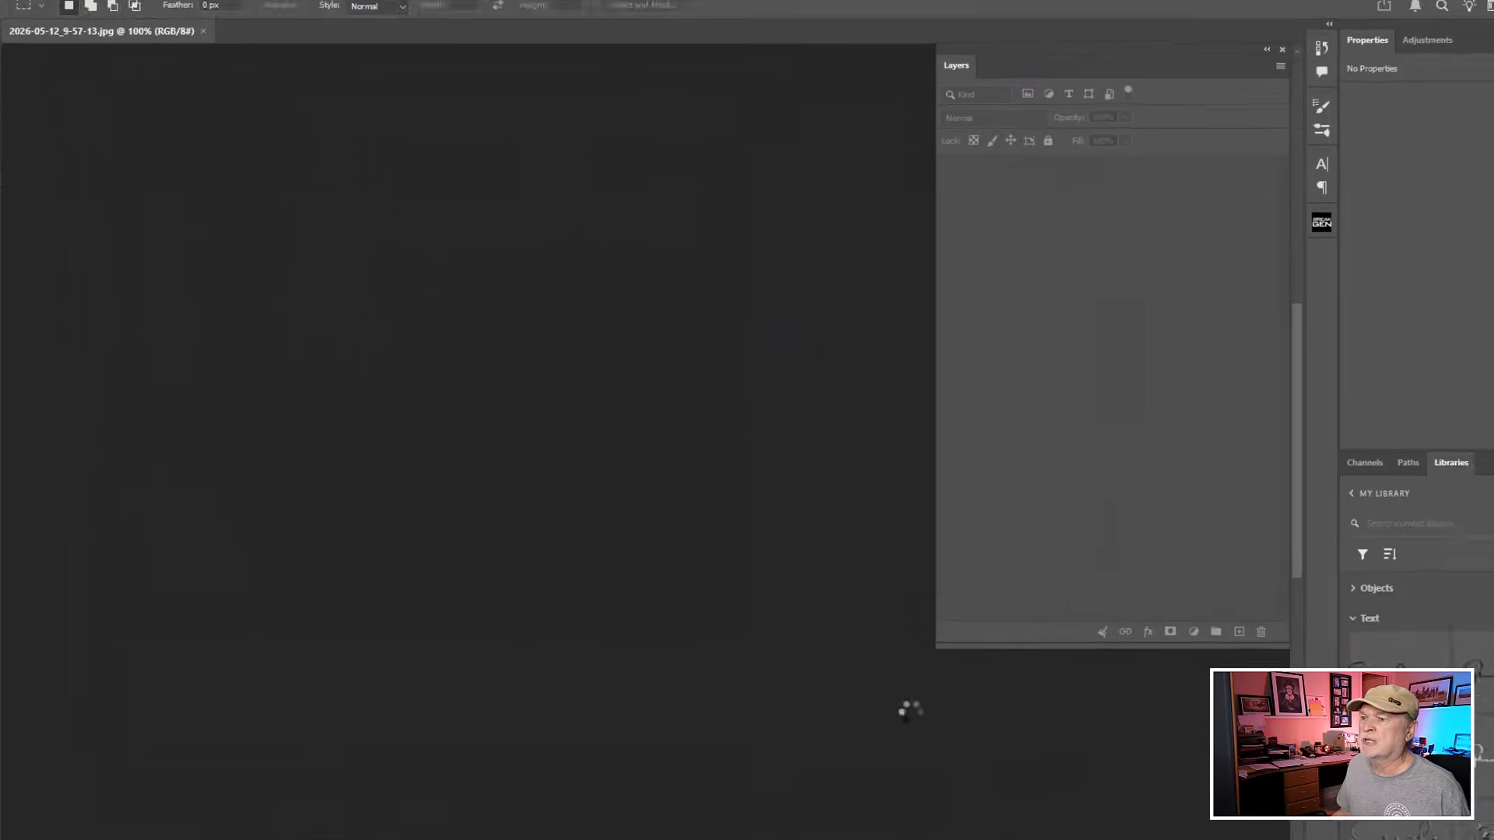
scroll(499, 407, down, 4)
drag(565, 420, 506, 270)
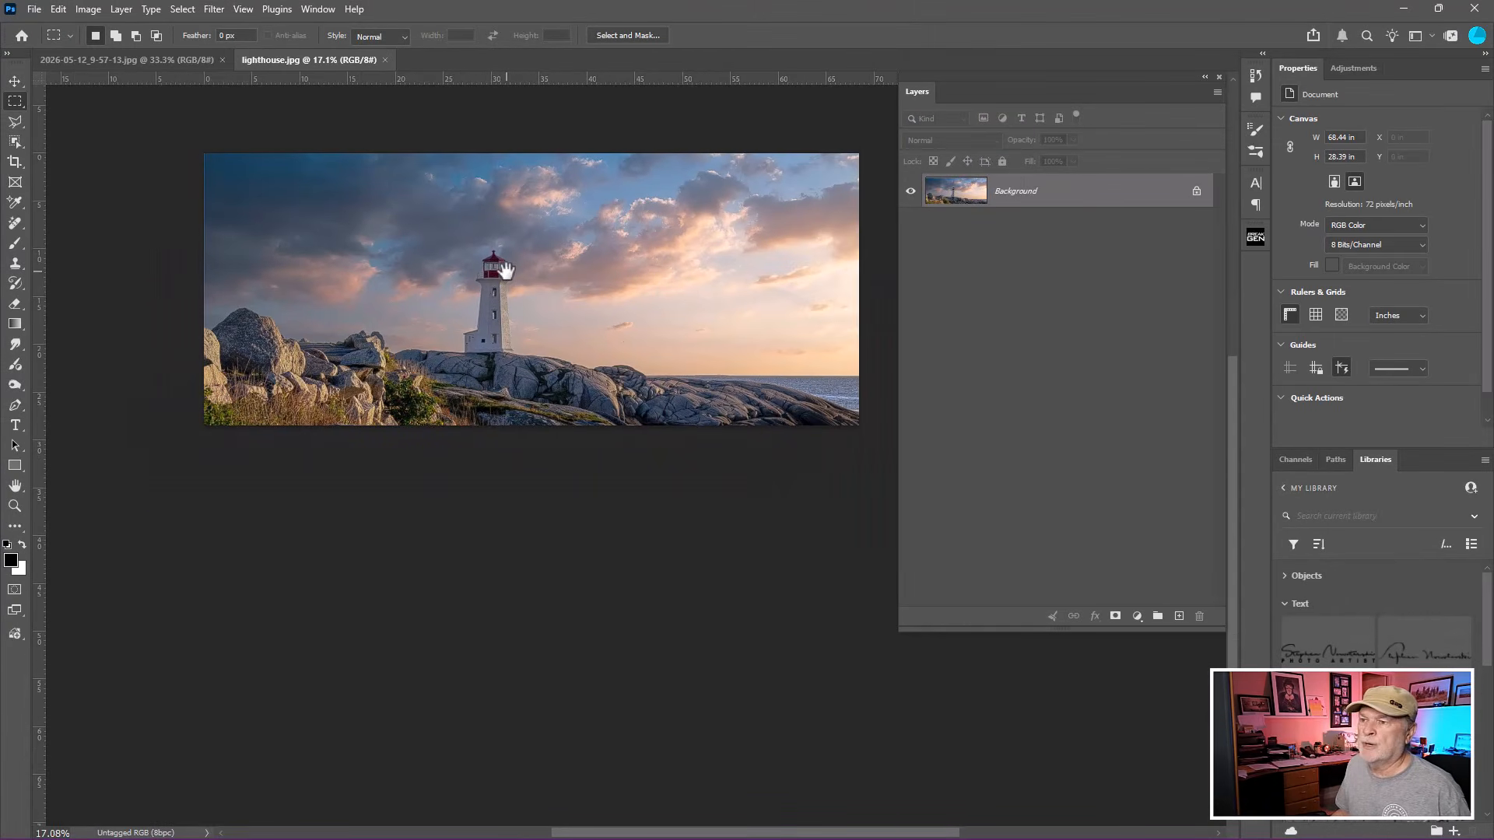
Examine the sample panorama image with its divided, offset photo strips.
click(162, 61)
drag(545, 455, 400, 283)
scroll(381, 265, up, 1)
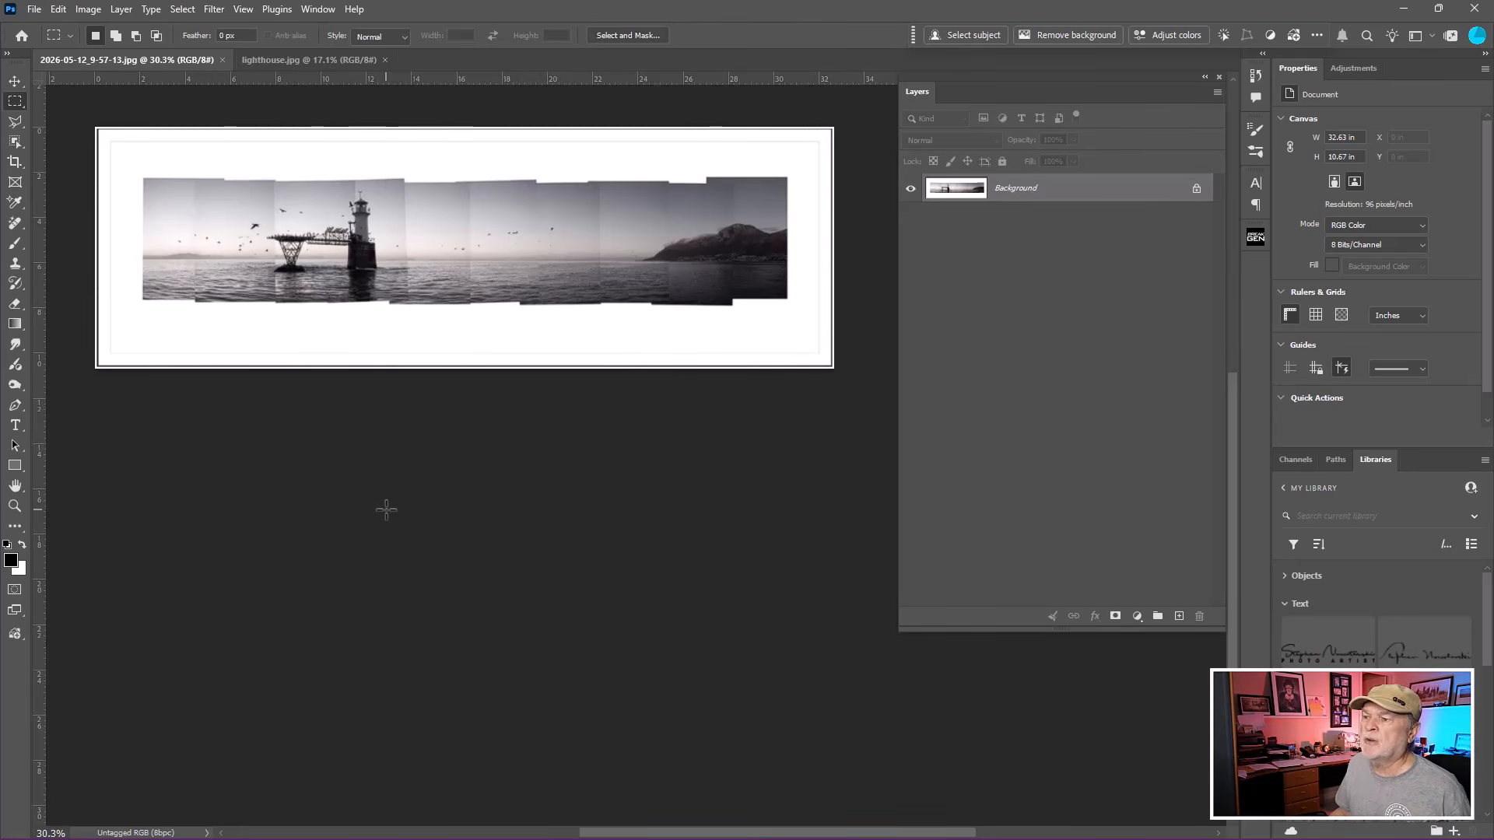
scroll(386, 510, up, 8)
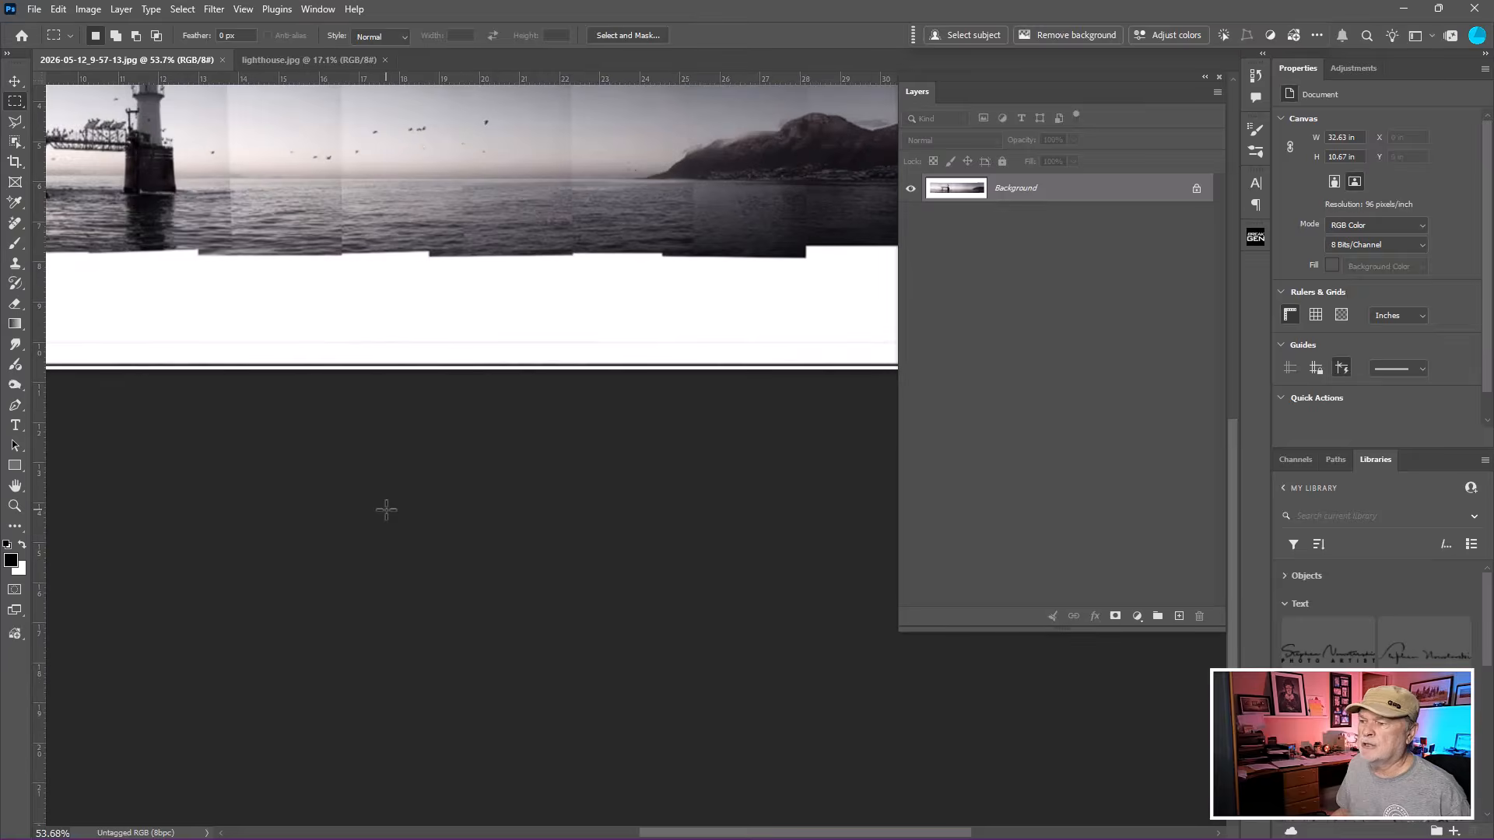
drag(365, 301, 647, 567)
drag(413, 487, 670, 441)
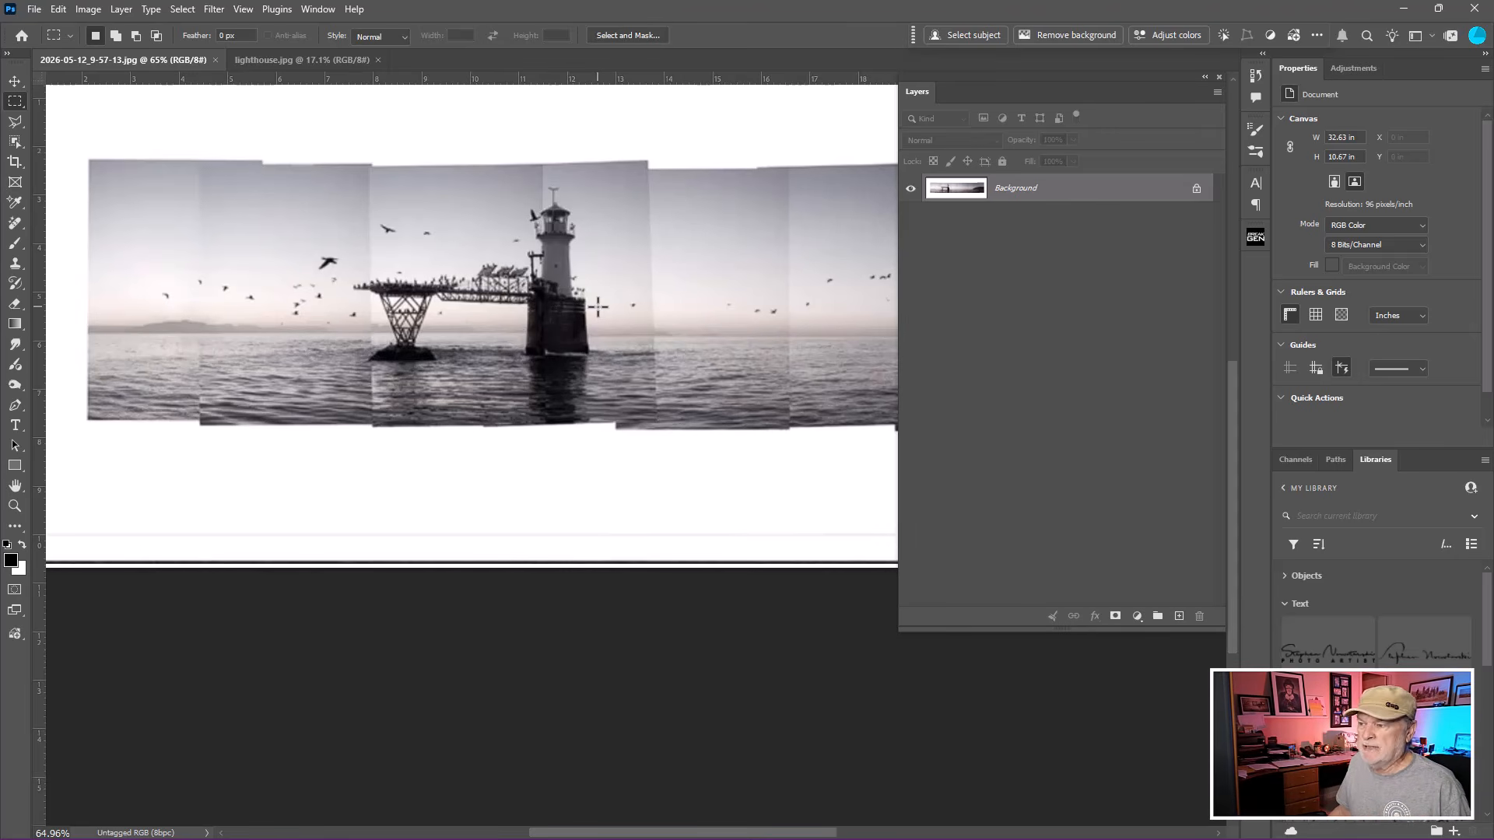
scroll(597, 307, down, 4)
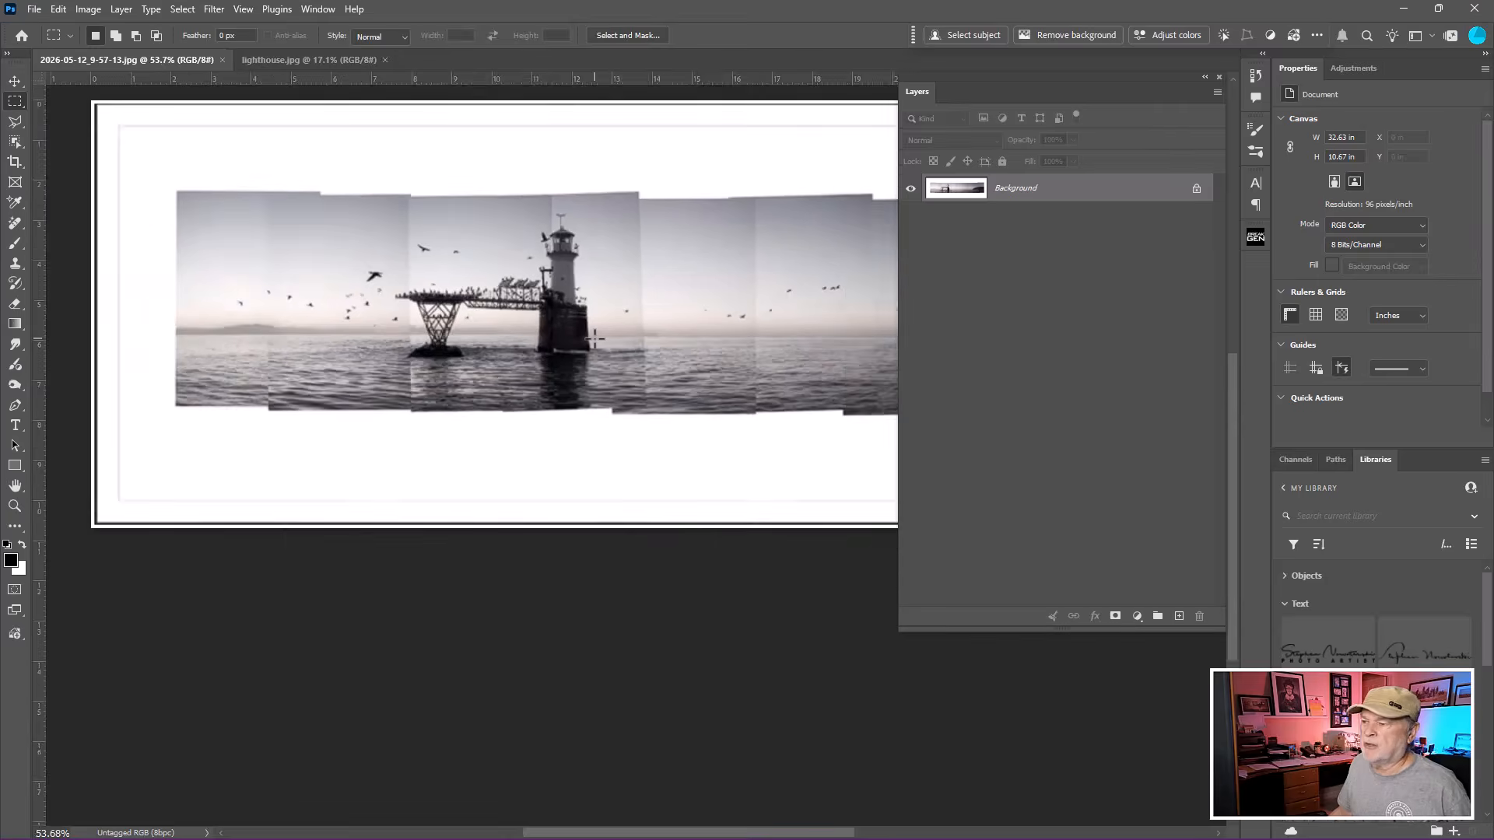
scroll(591, 350, down, 2)
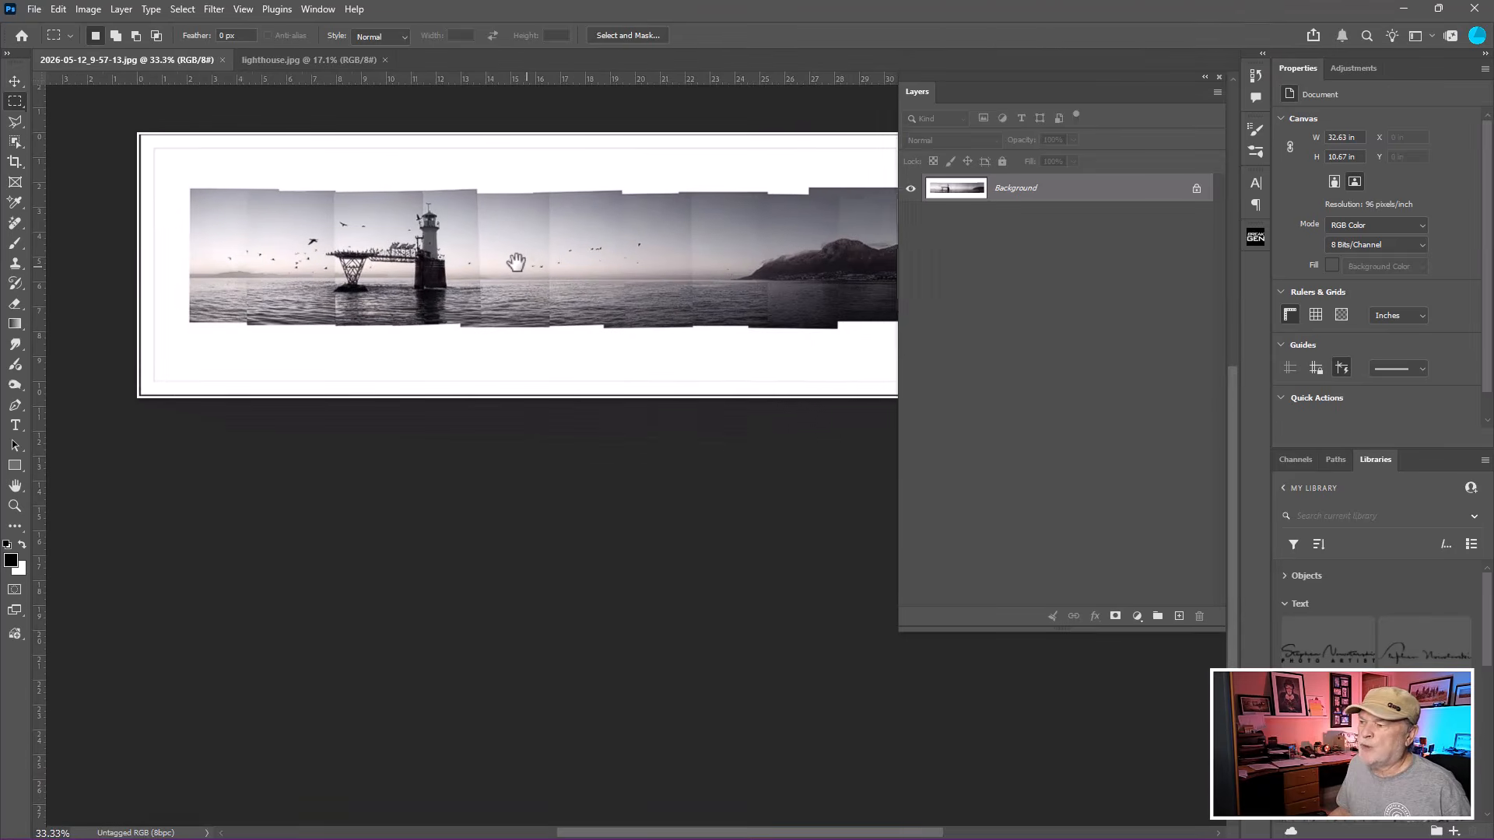
drag(567, 268, 500, 251)
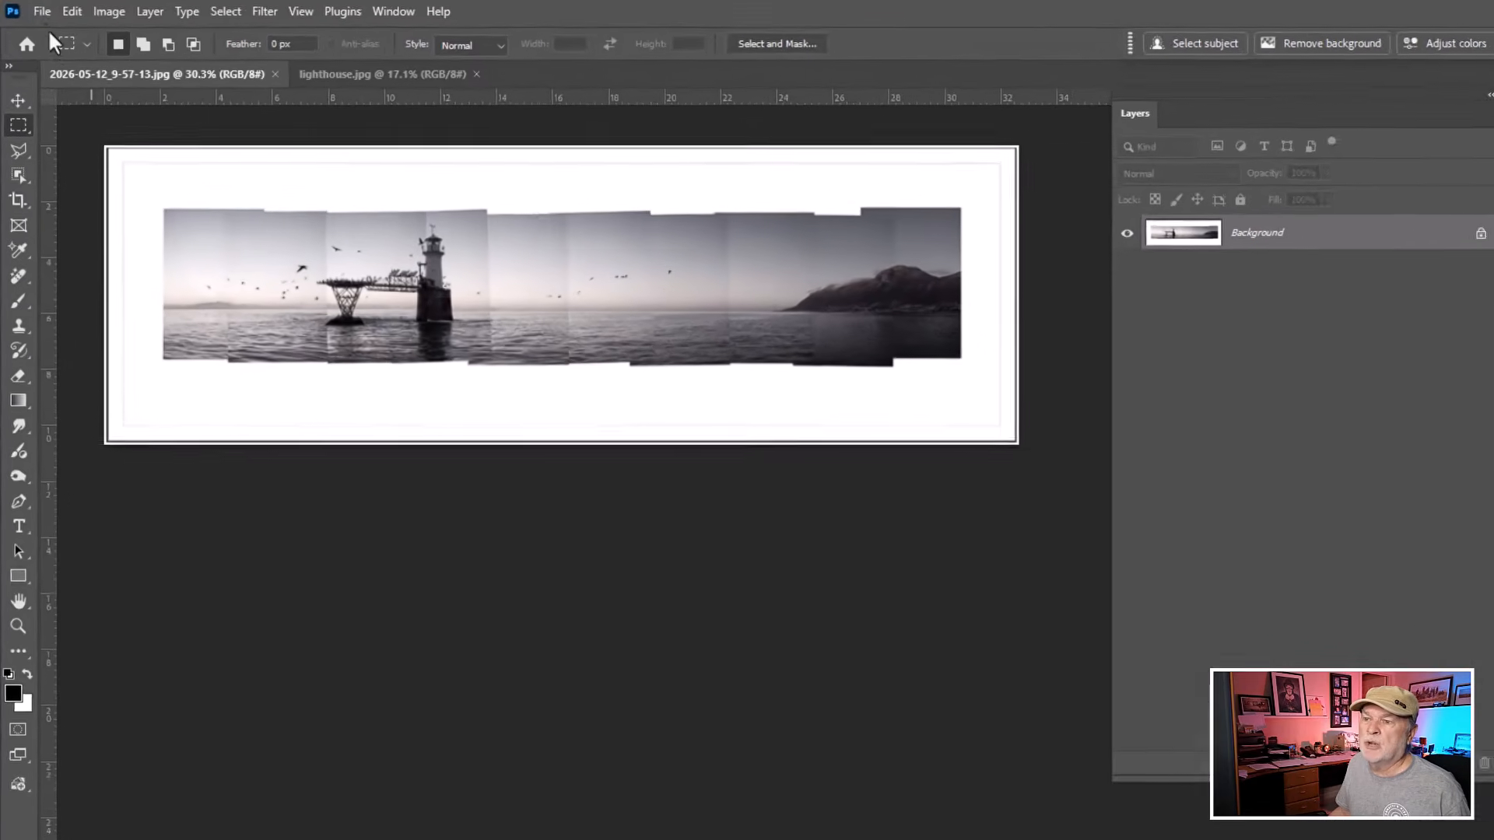
Create a new document 18 x 8 inches at 300 ppi in RGB with a white background.
click(43, 14)
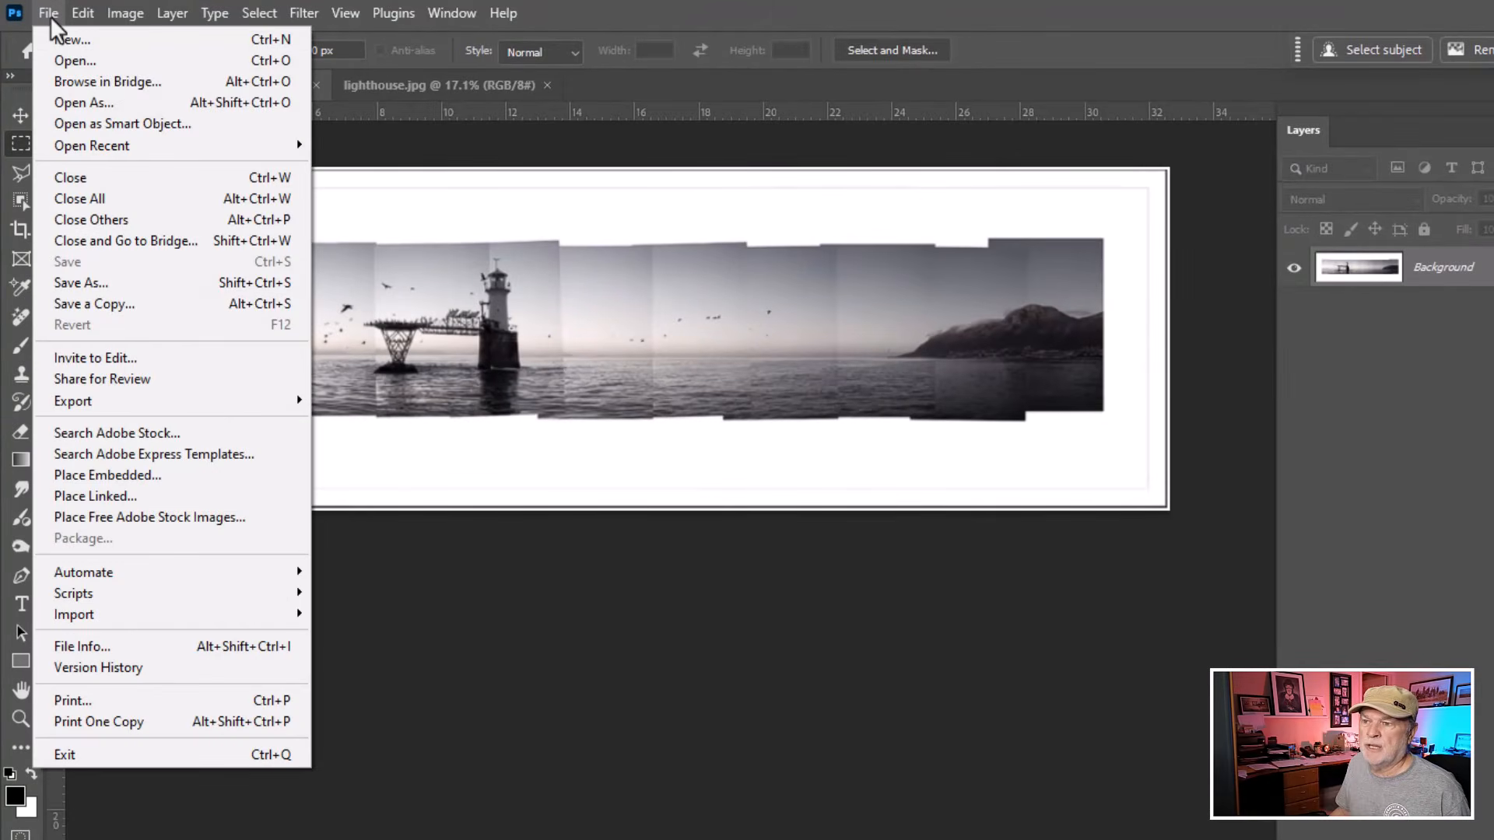
click(101, 43)
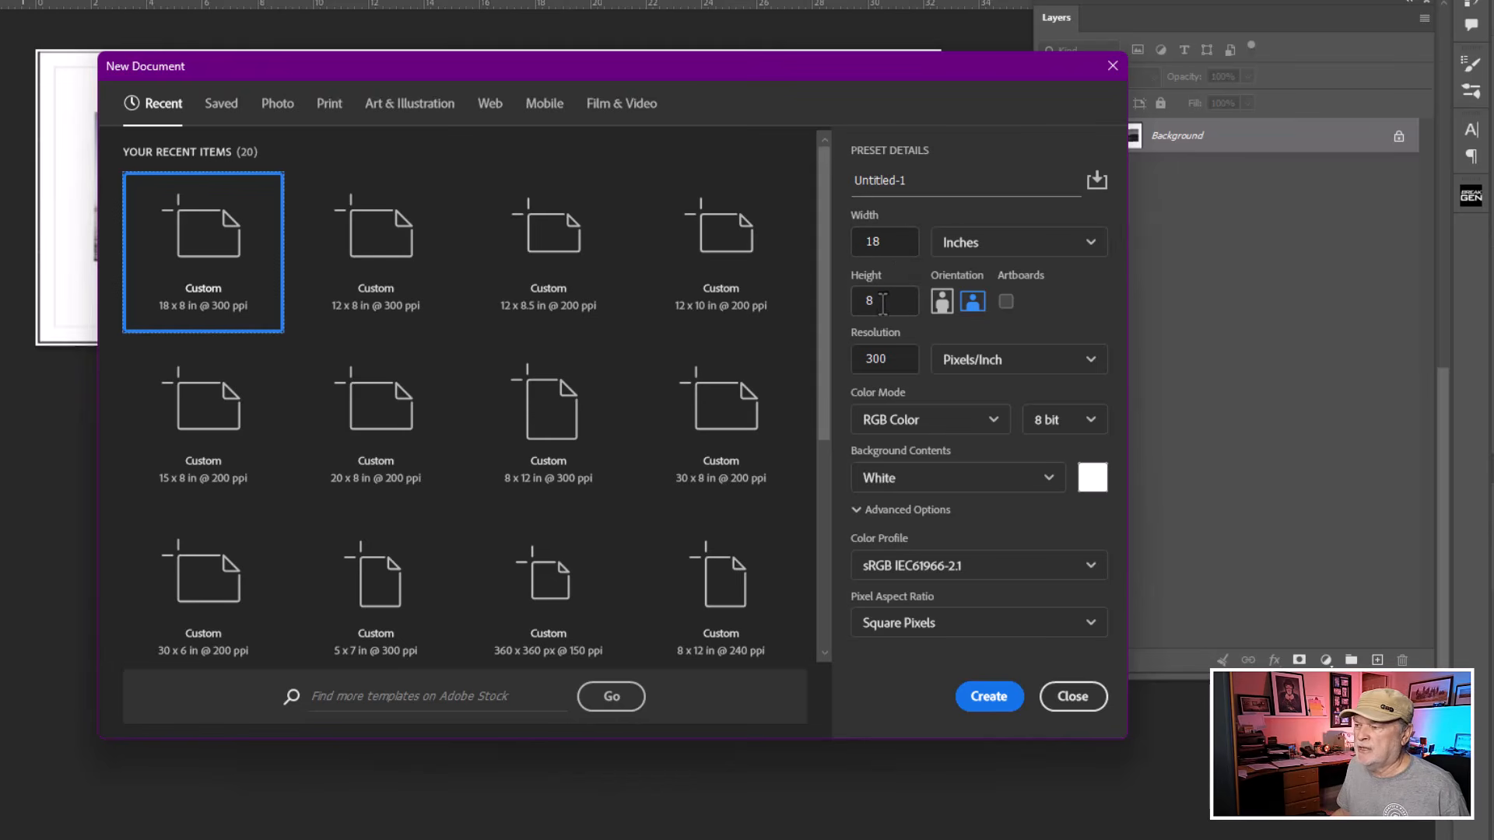
key(ctrl)
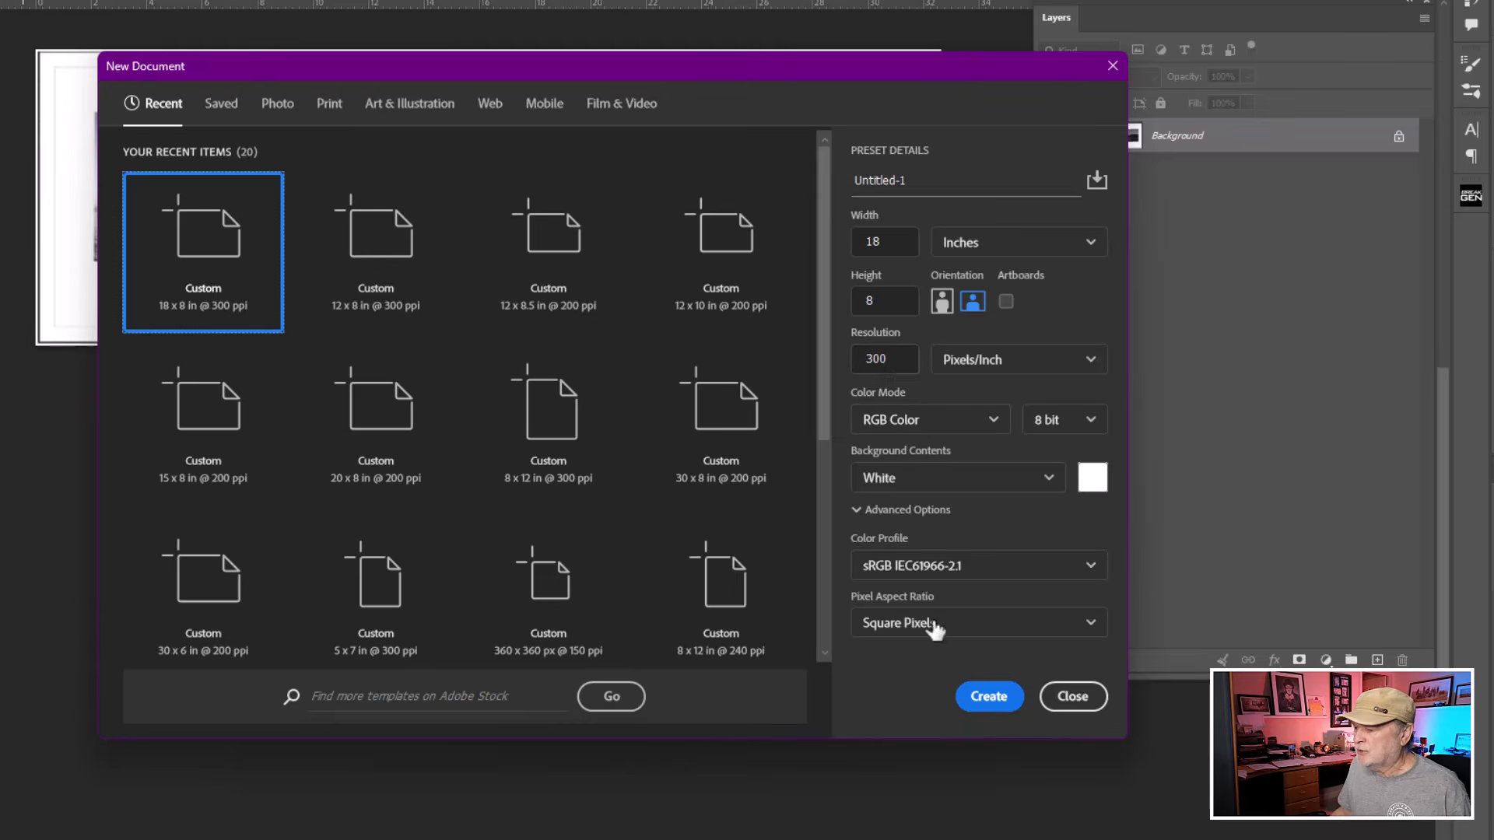
click(985, 700)
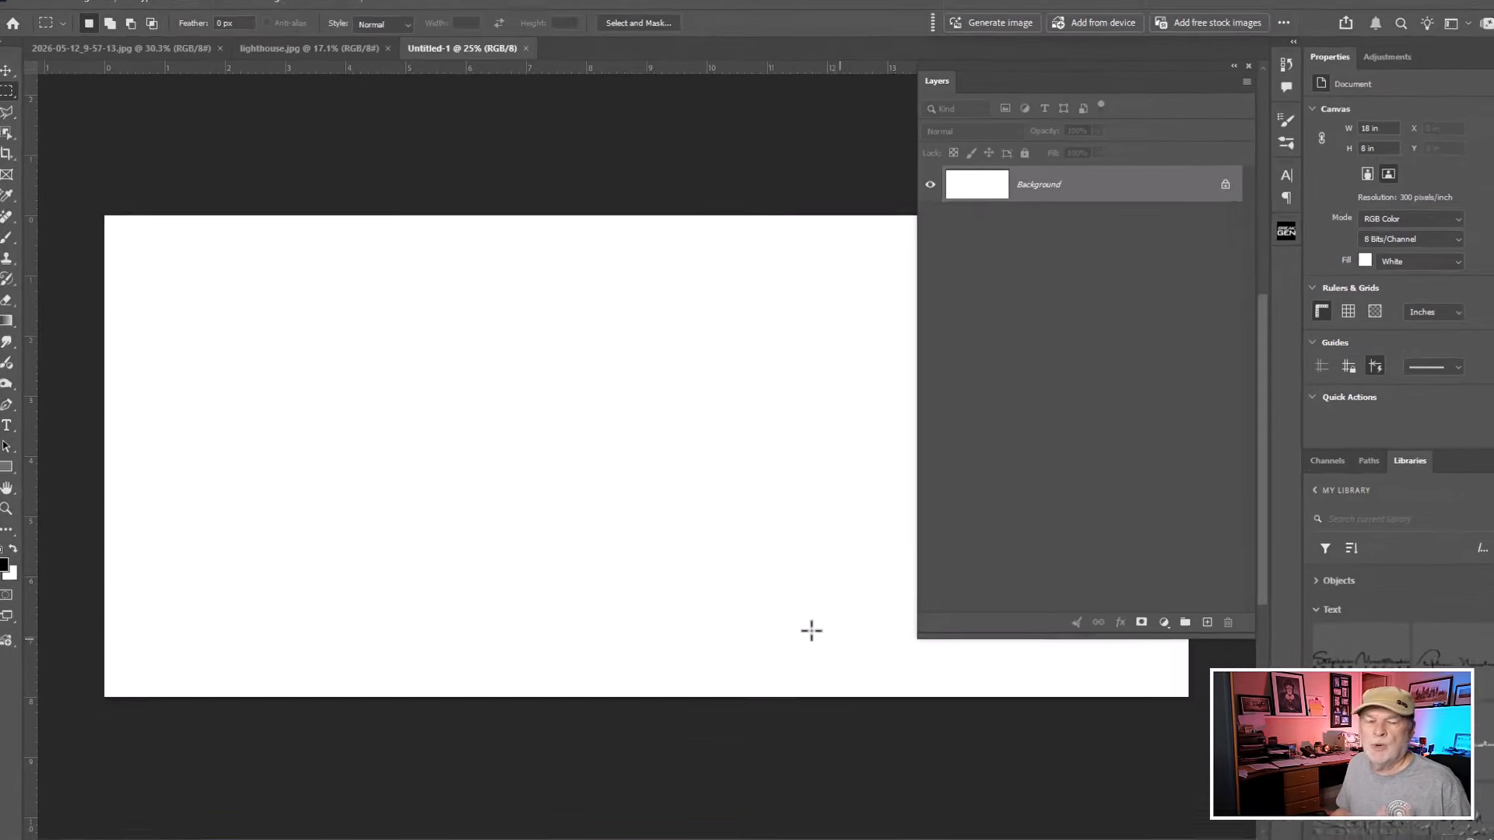
Copy the lighthouse photo layer into the new Untitled-1 document.
scroll(754, 600, down, 1)
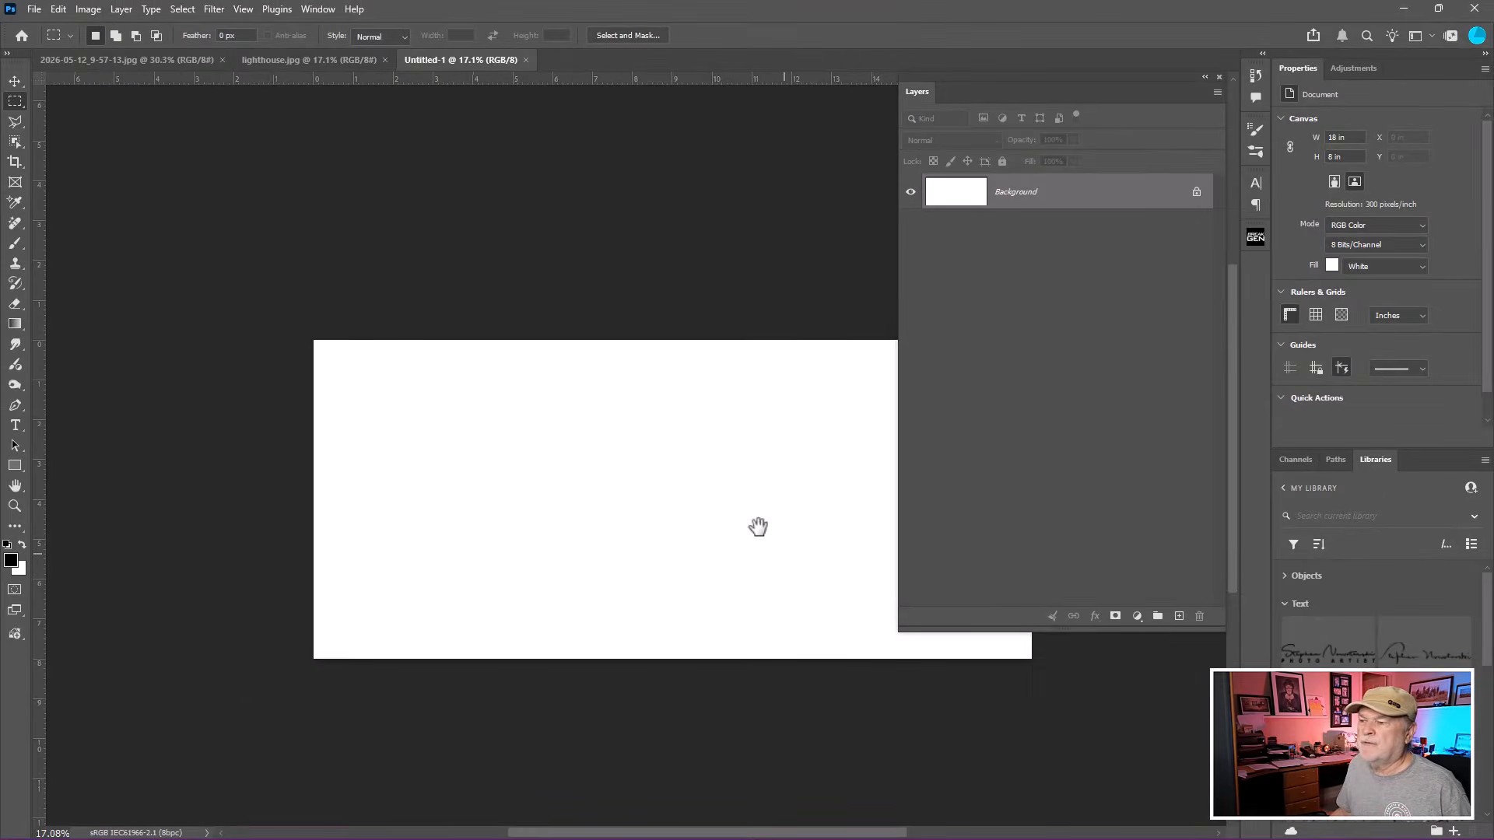
drag(760, 523, 604, 348)
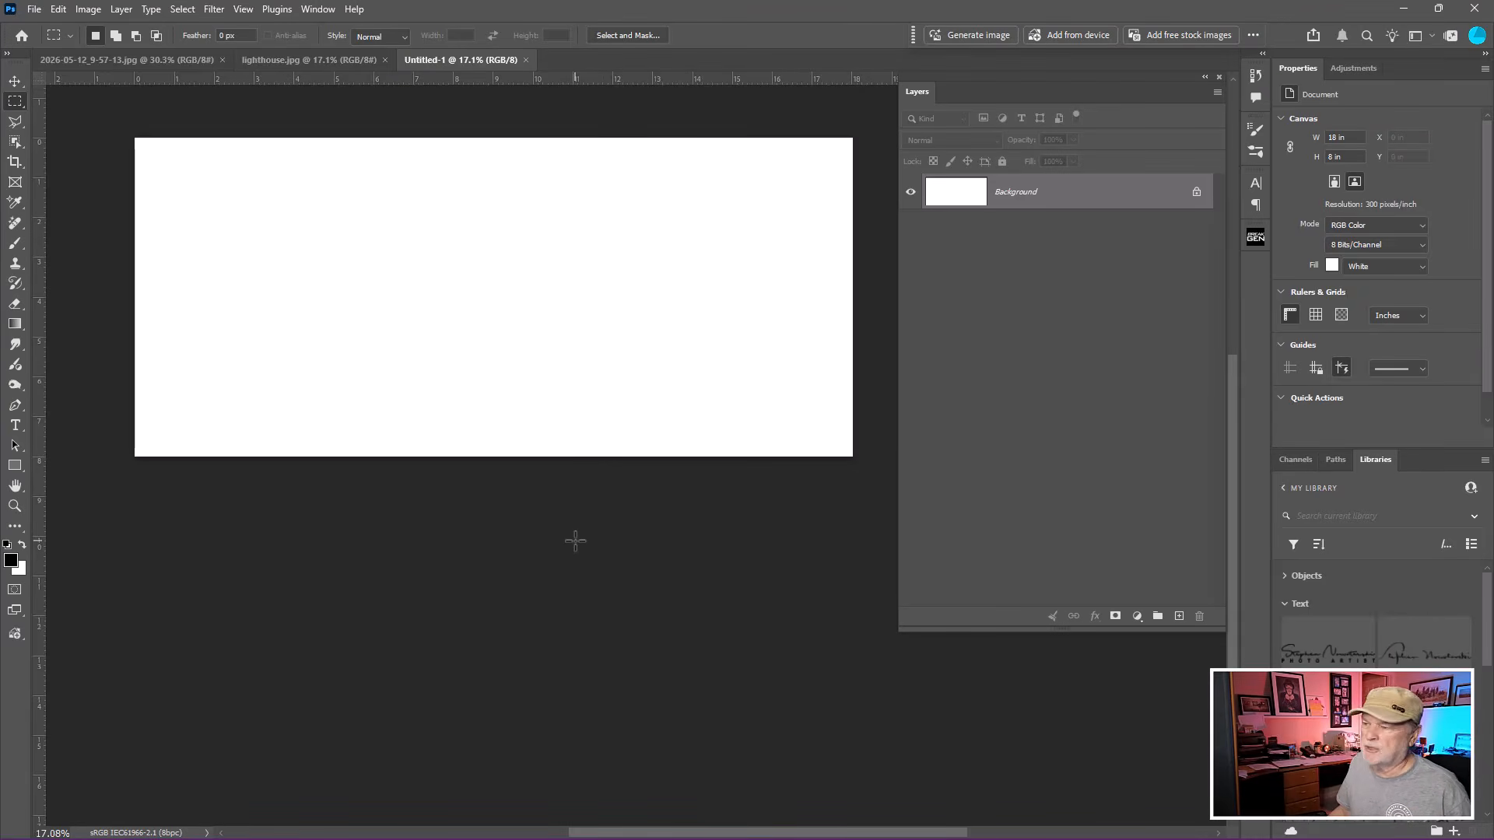
scroll(576, 542, up, 1)
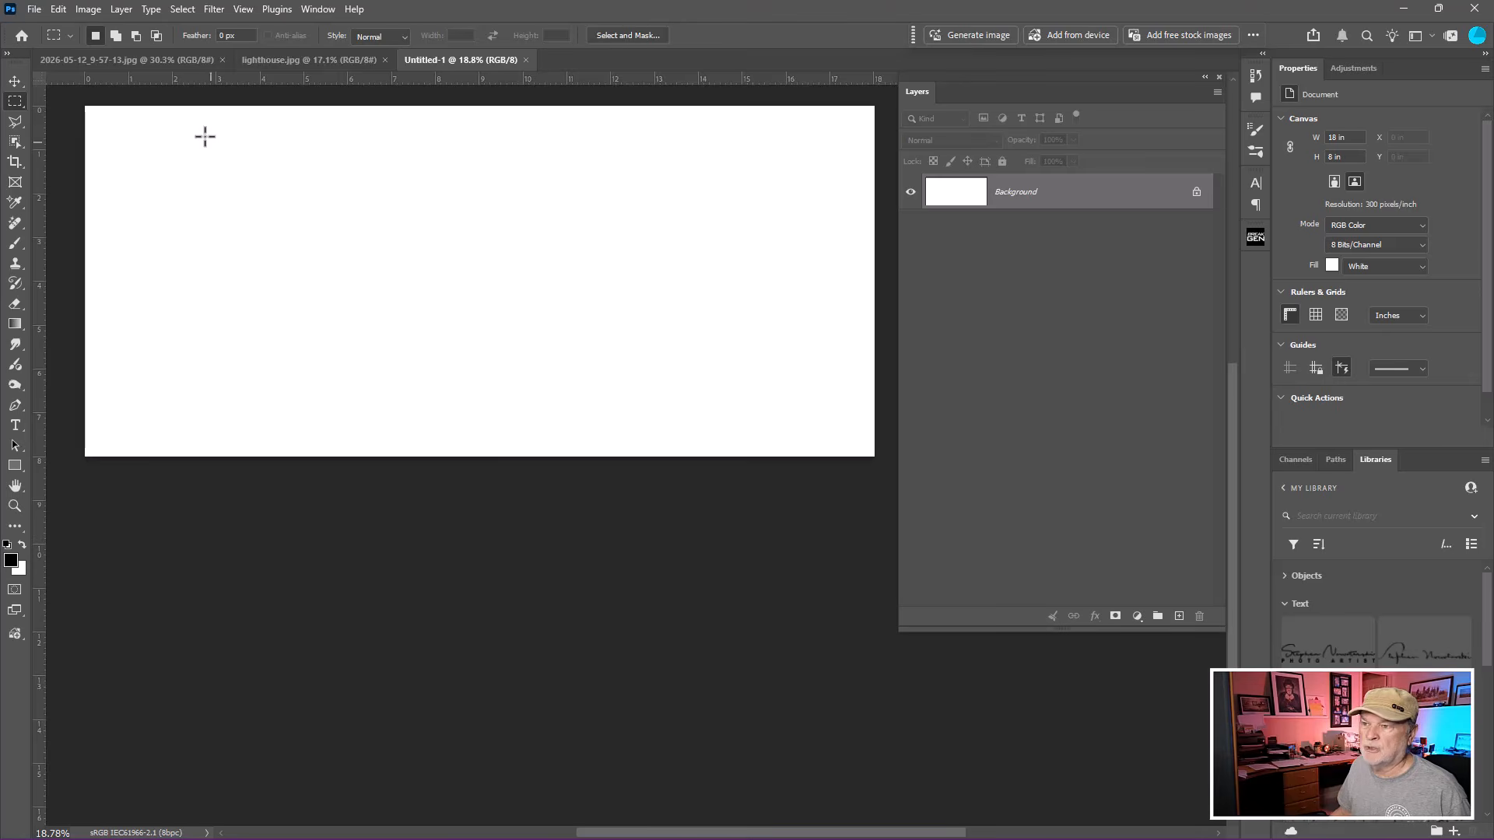
click(162, 59)
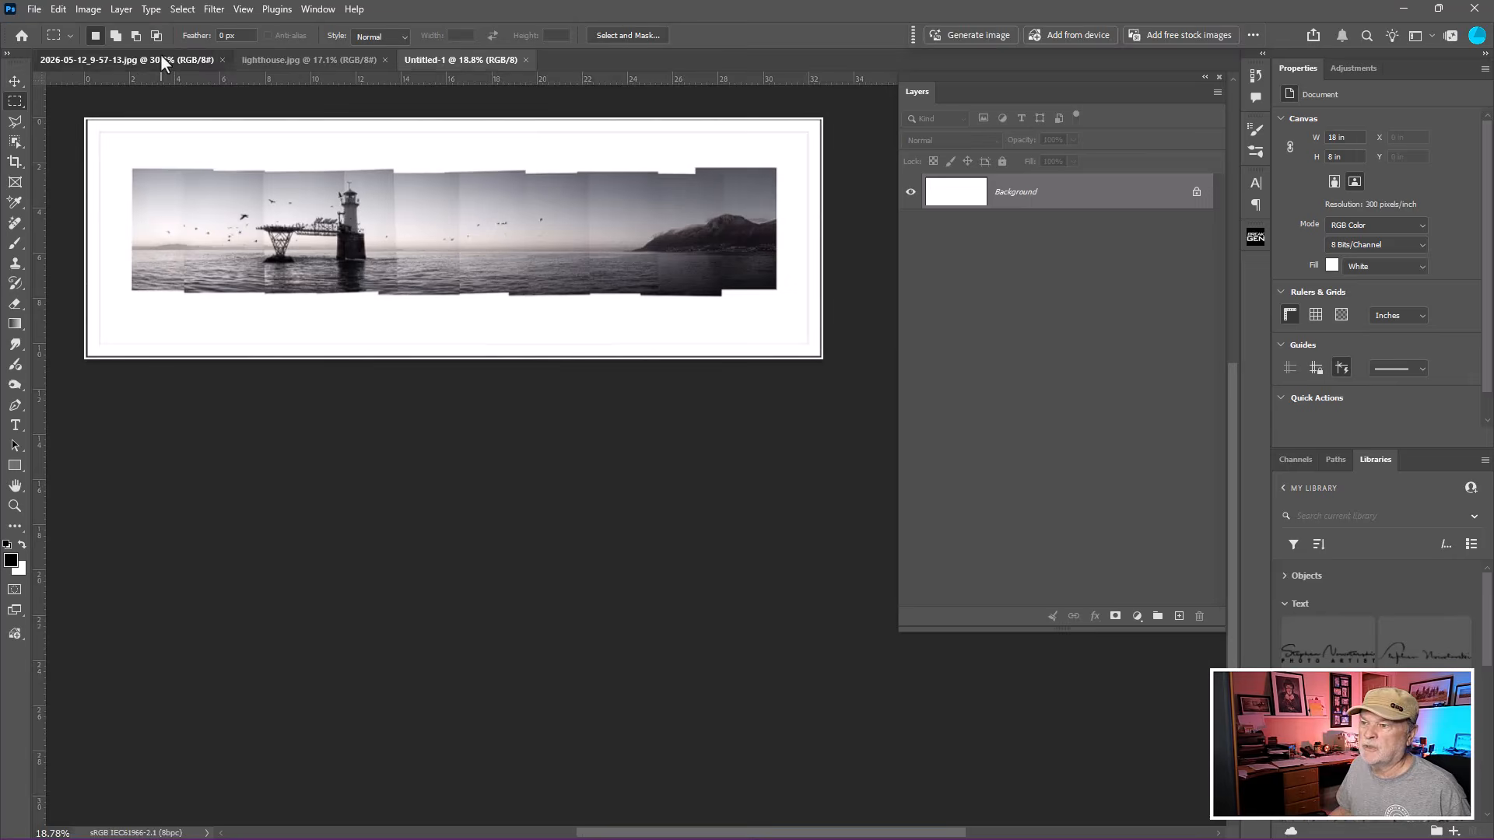
click(479, 65)
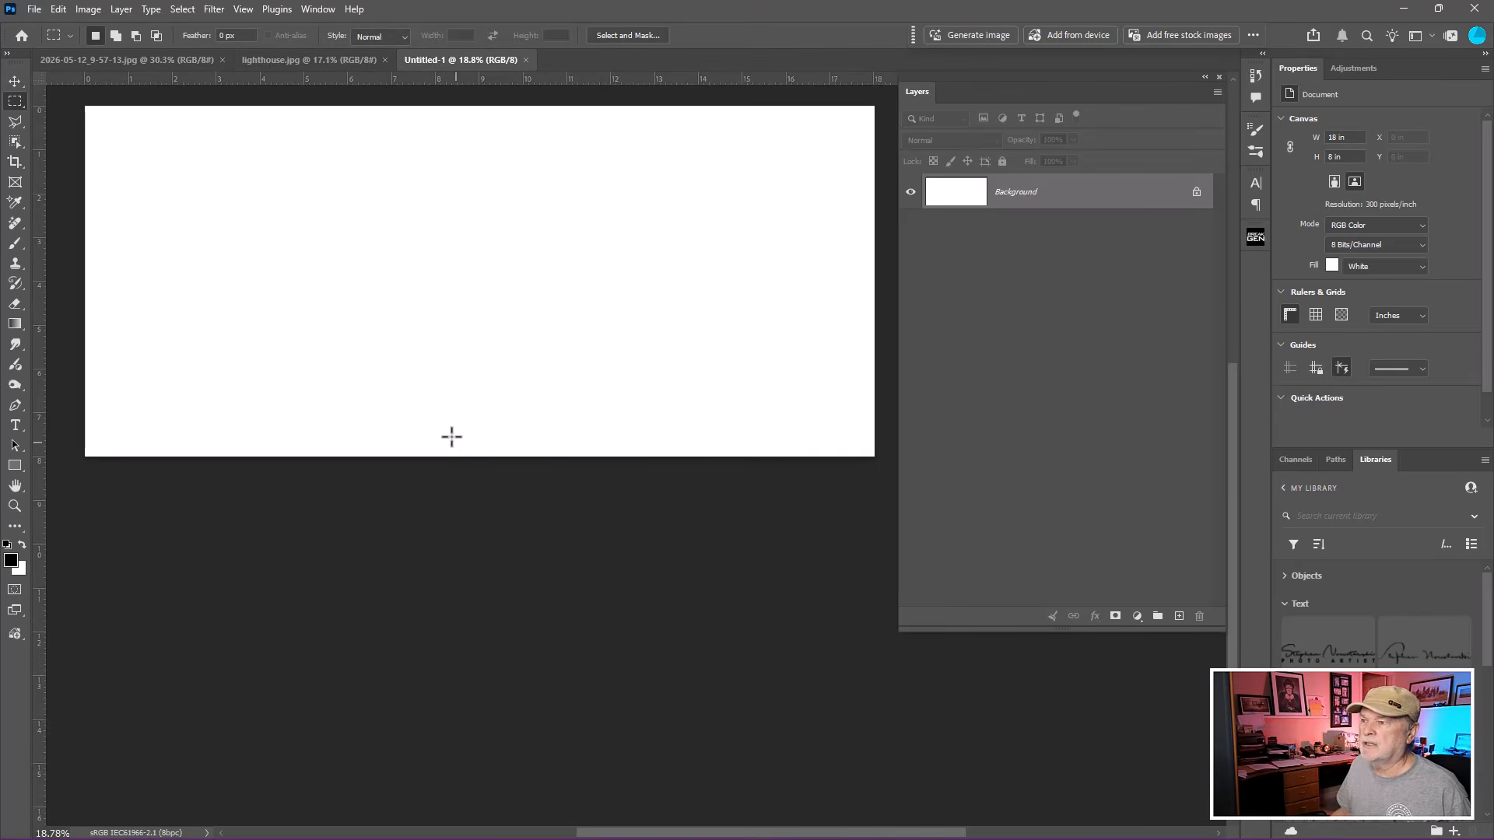
click(319, 62)
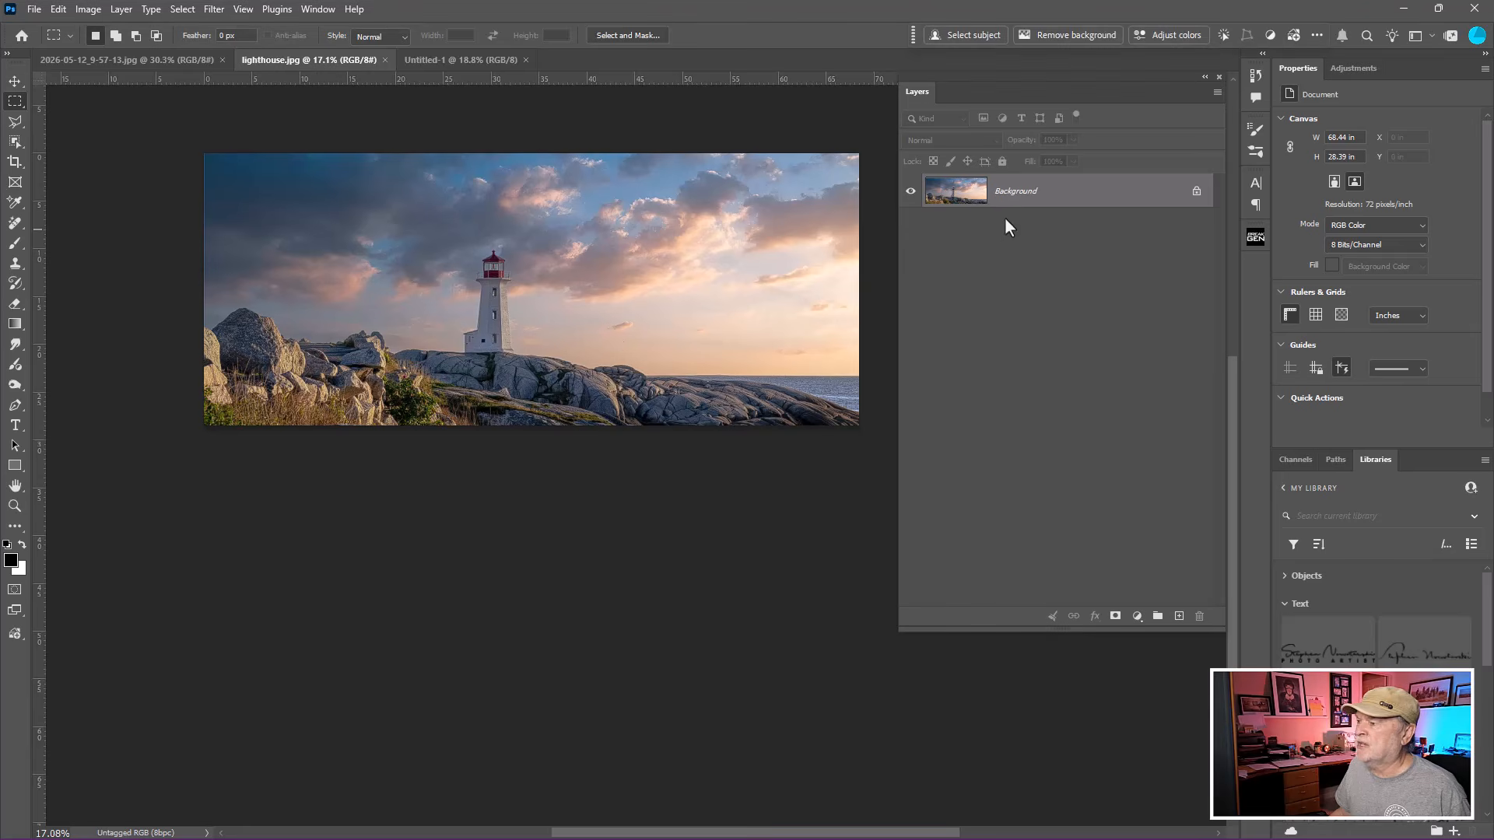
drag(965, 195, 427, 280)
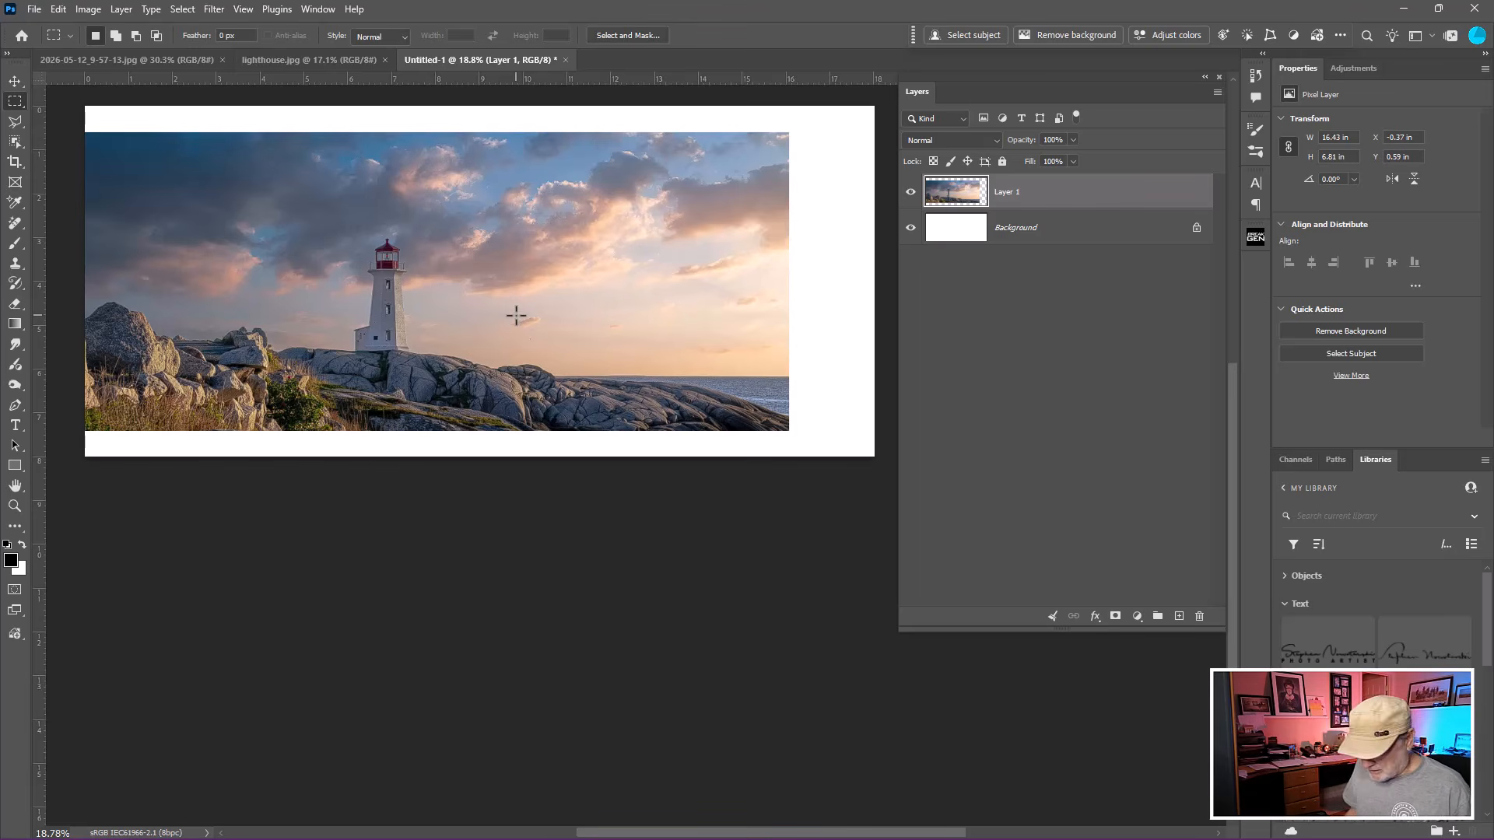
Free-transform the lighthouse layer, scaling it to about 89% and centring it on the white canvas.
key(ctrl+t)
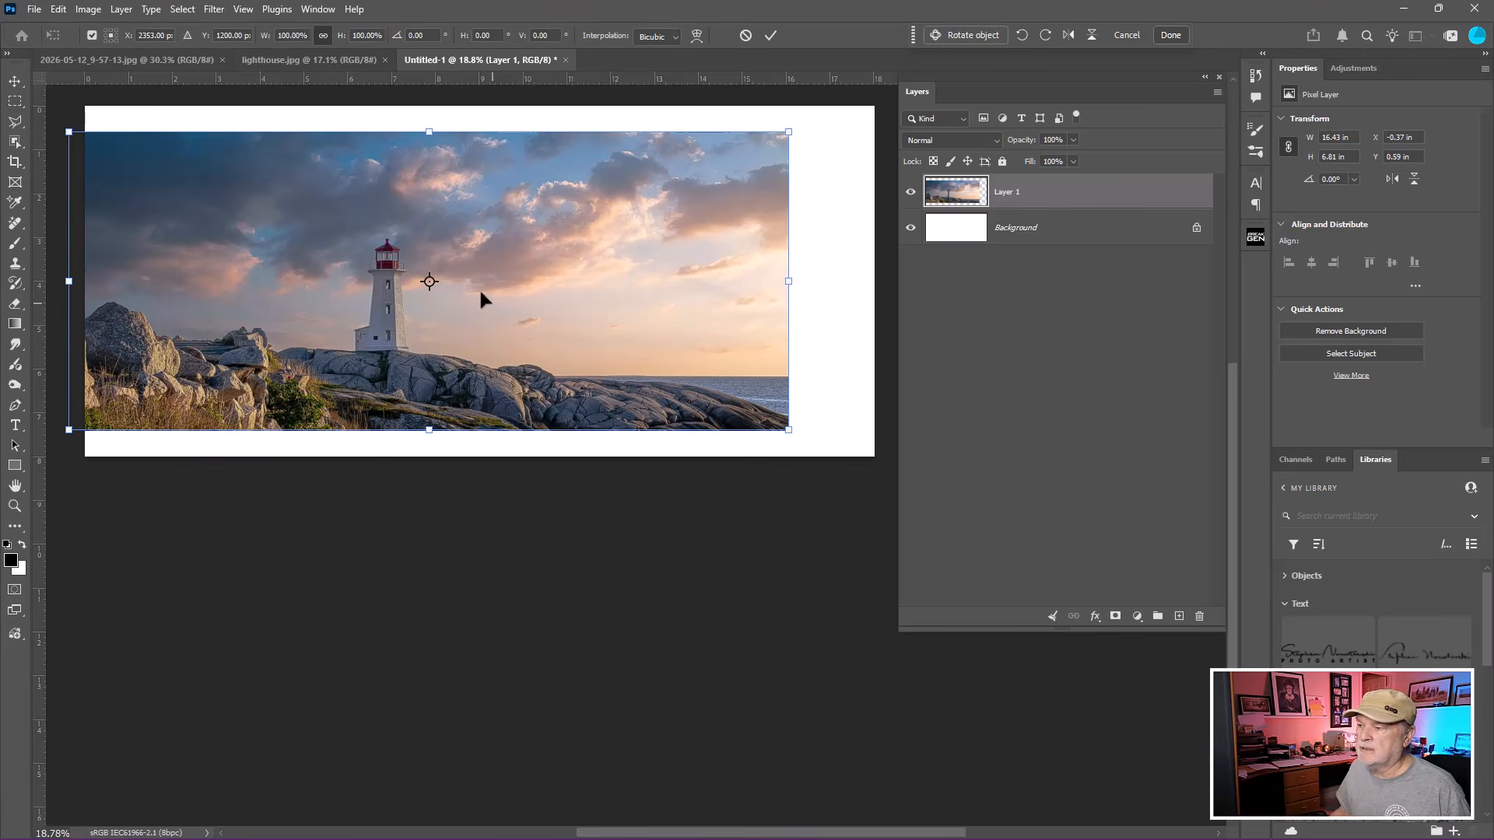
drag(467, 285, 508, 285)
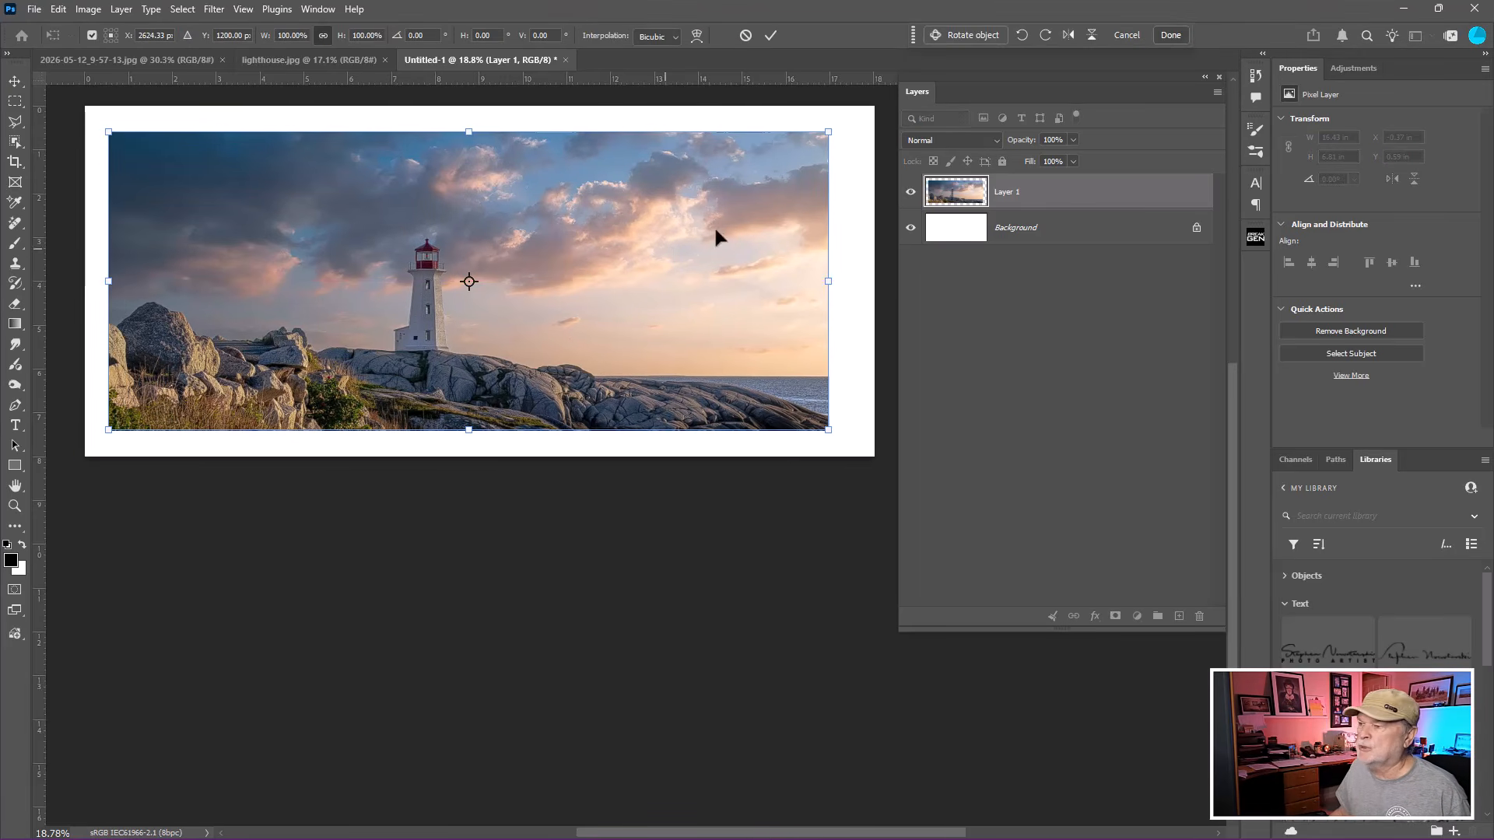
drag(830, 135, 761, 191)
drag(667, 261, 710, 248)
drag(620, 246, 615, 245)
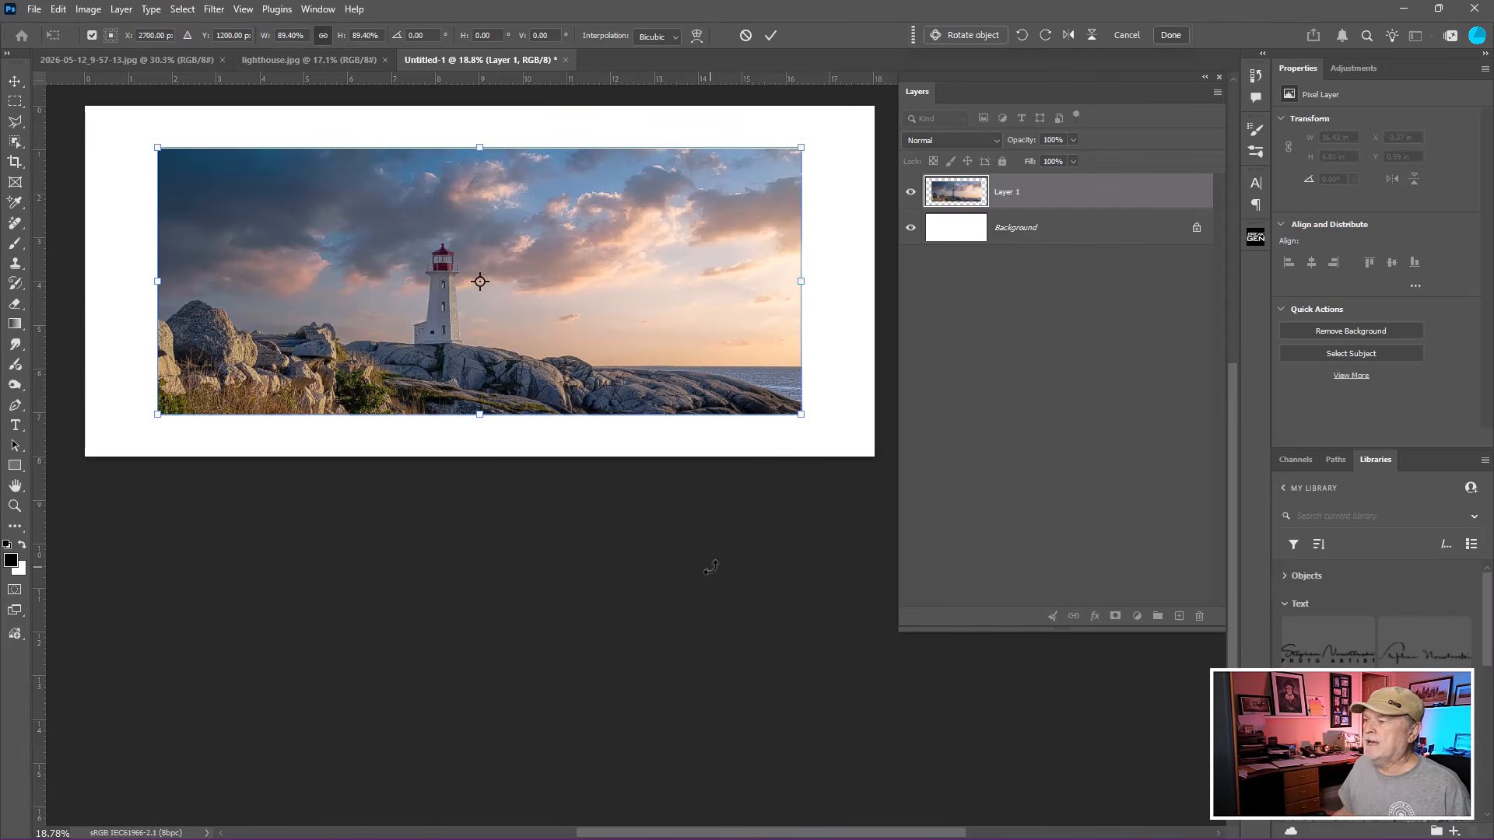
key(Return)
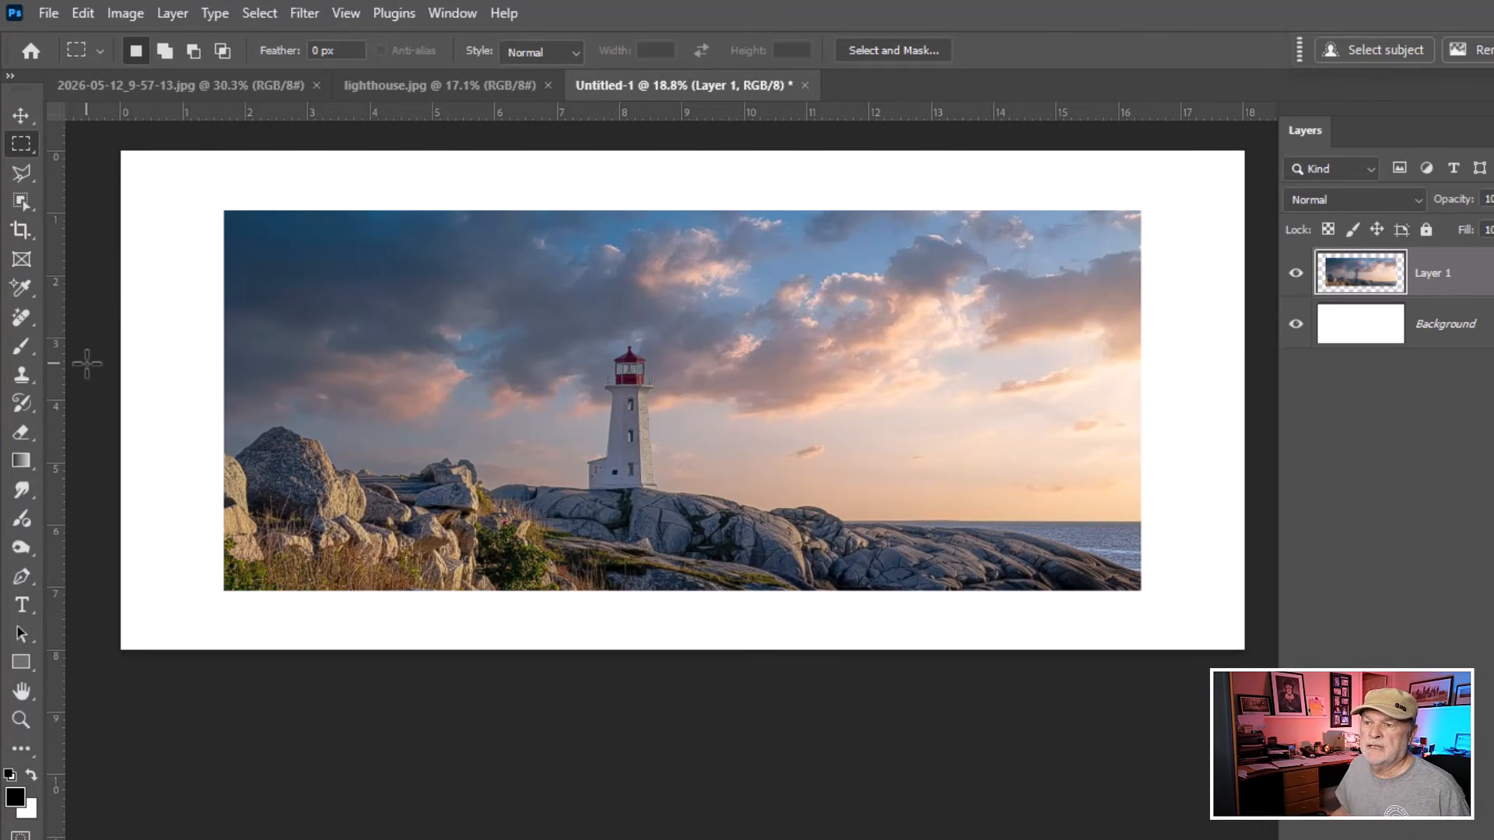
Draw a tall rectangular marquee selection over the left end of the lighthouse photo.
click(20, 148)
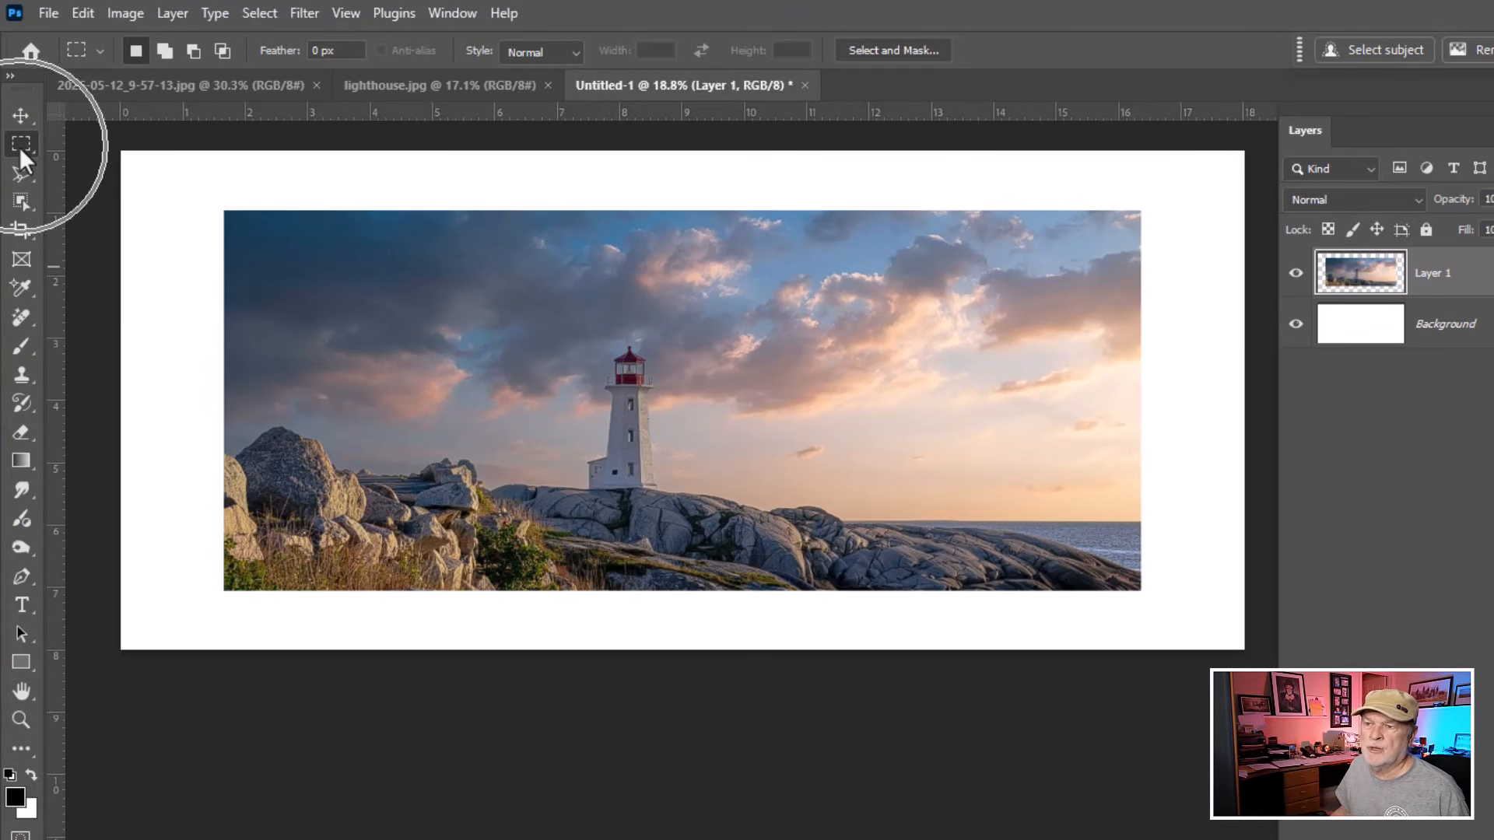
right_click(20, 147)
click(91, 152)
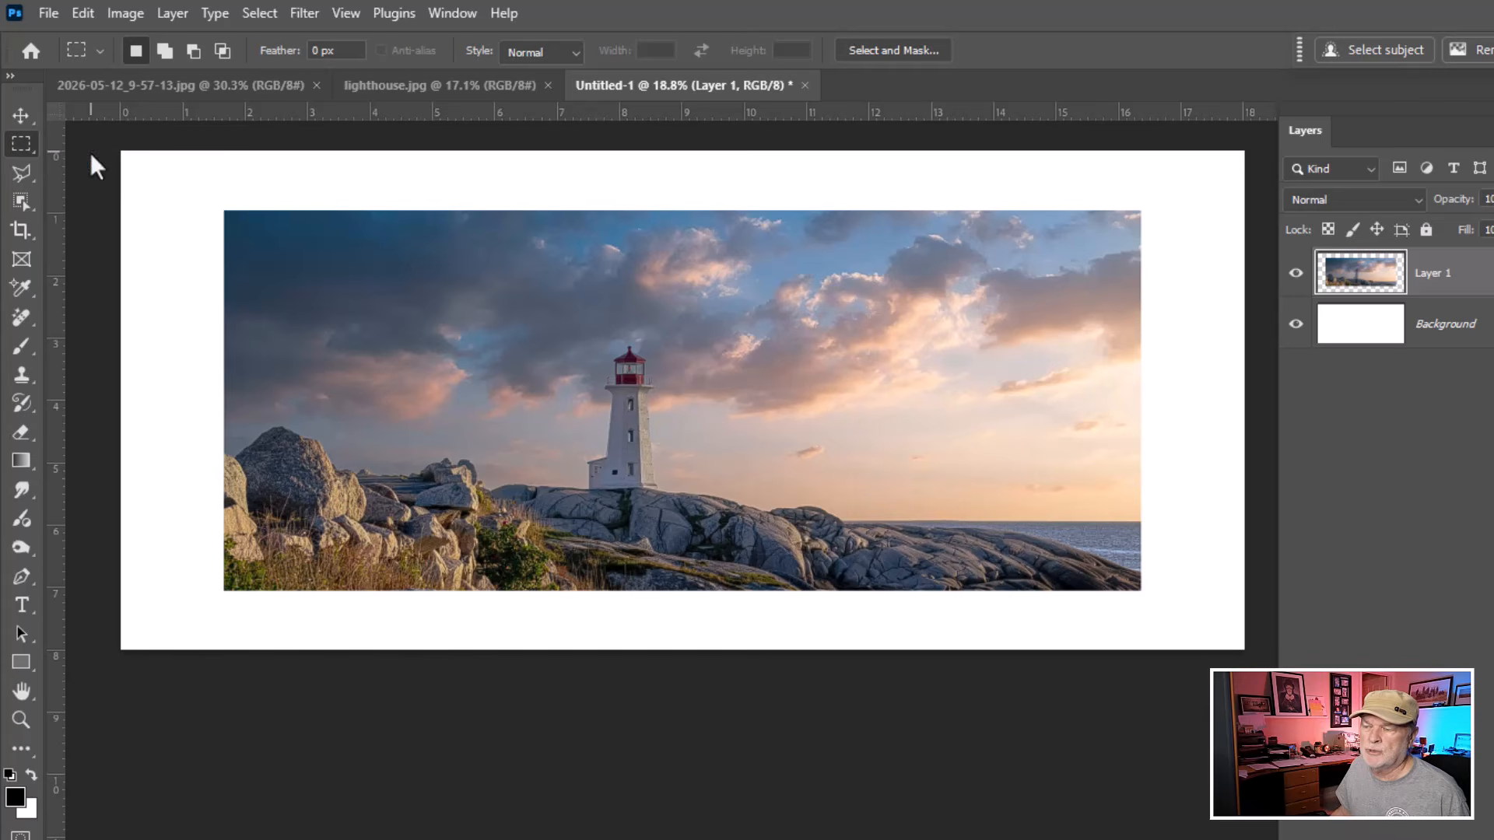
click(237, 234)
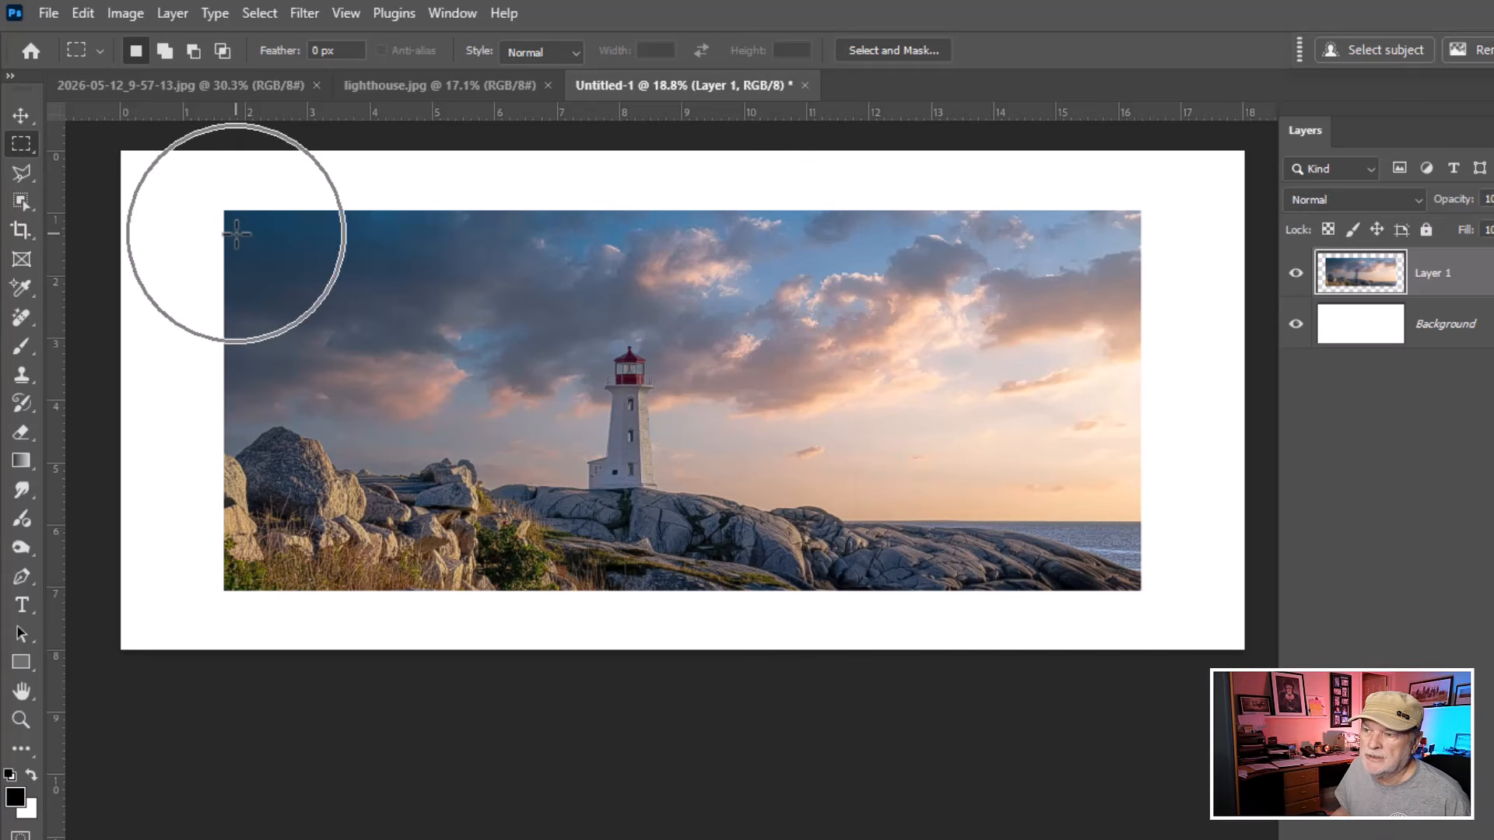
drag(237, 233, 394, 576)
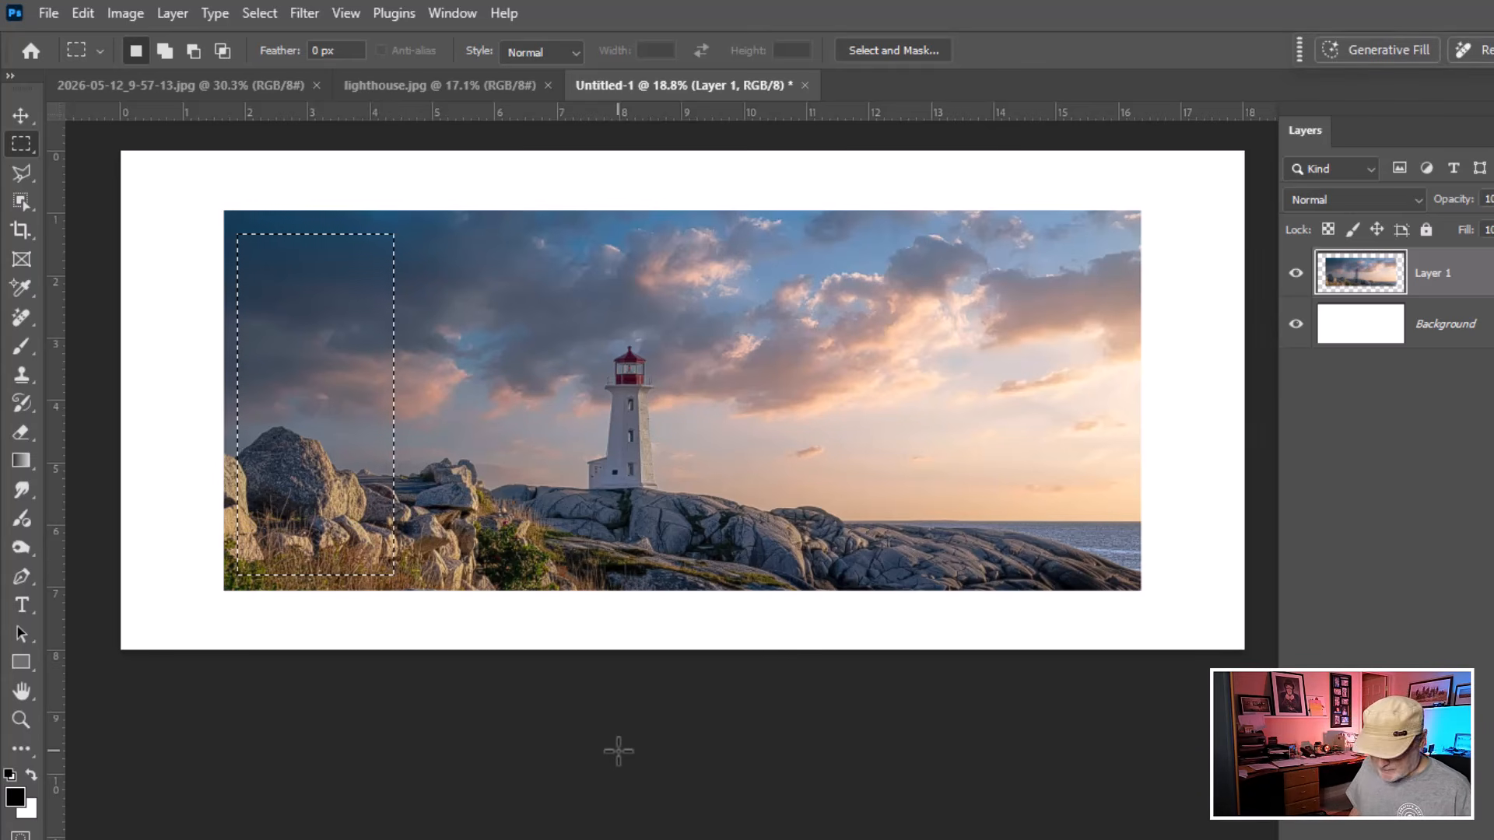
Copy the selected strip onto a new layer and briefly view that layer on its own.
key(ctrl+j)
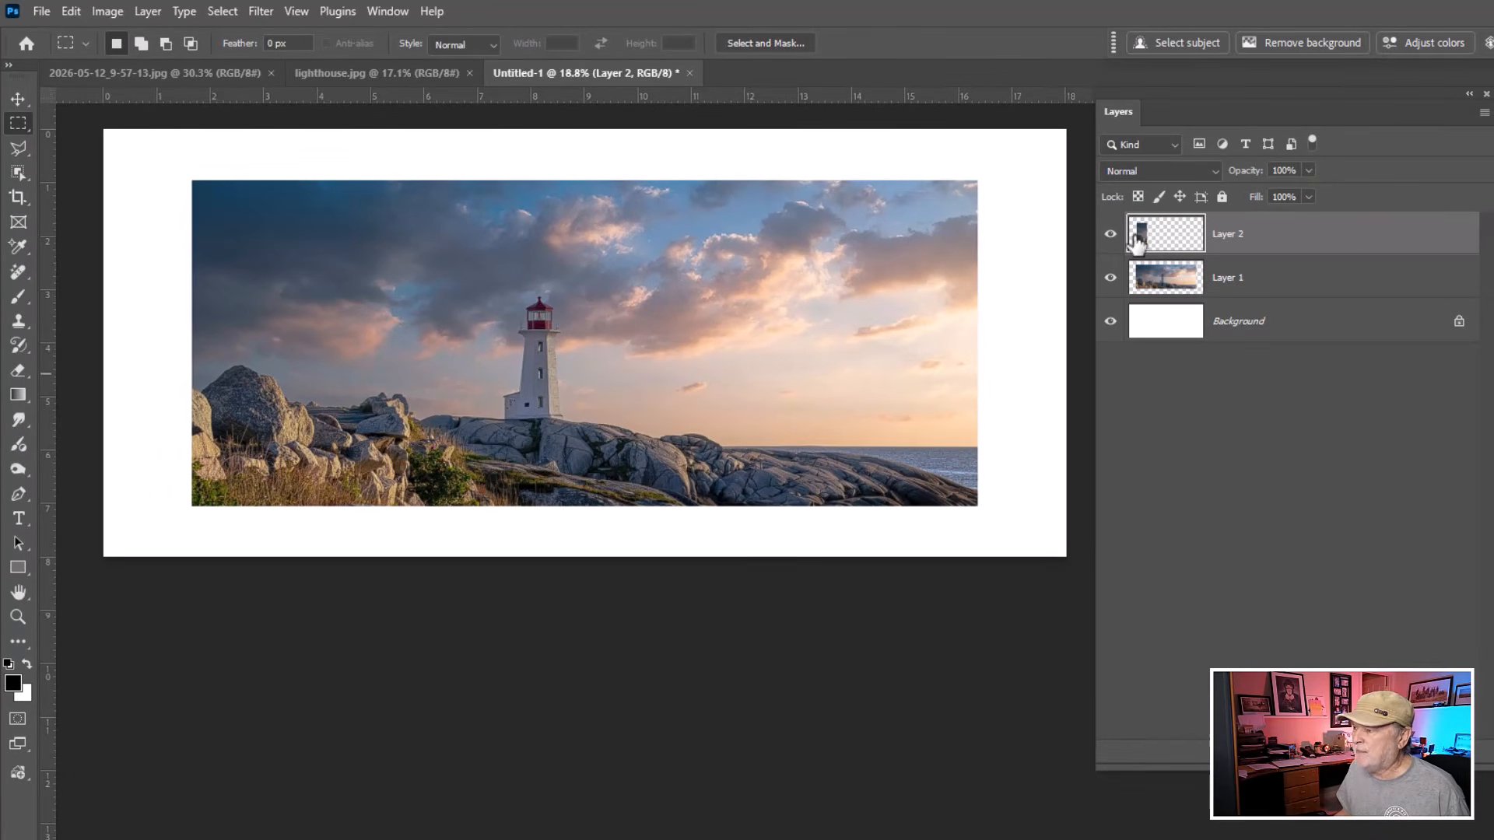
alt+click(1110, 236)
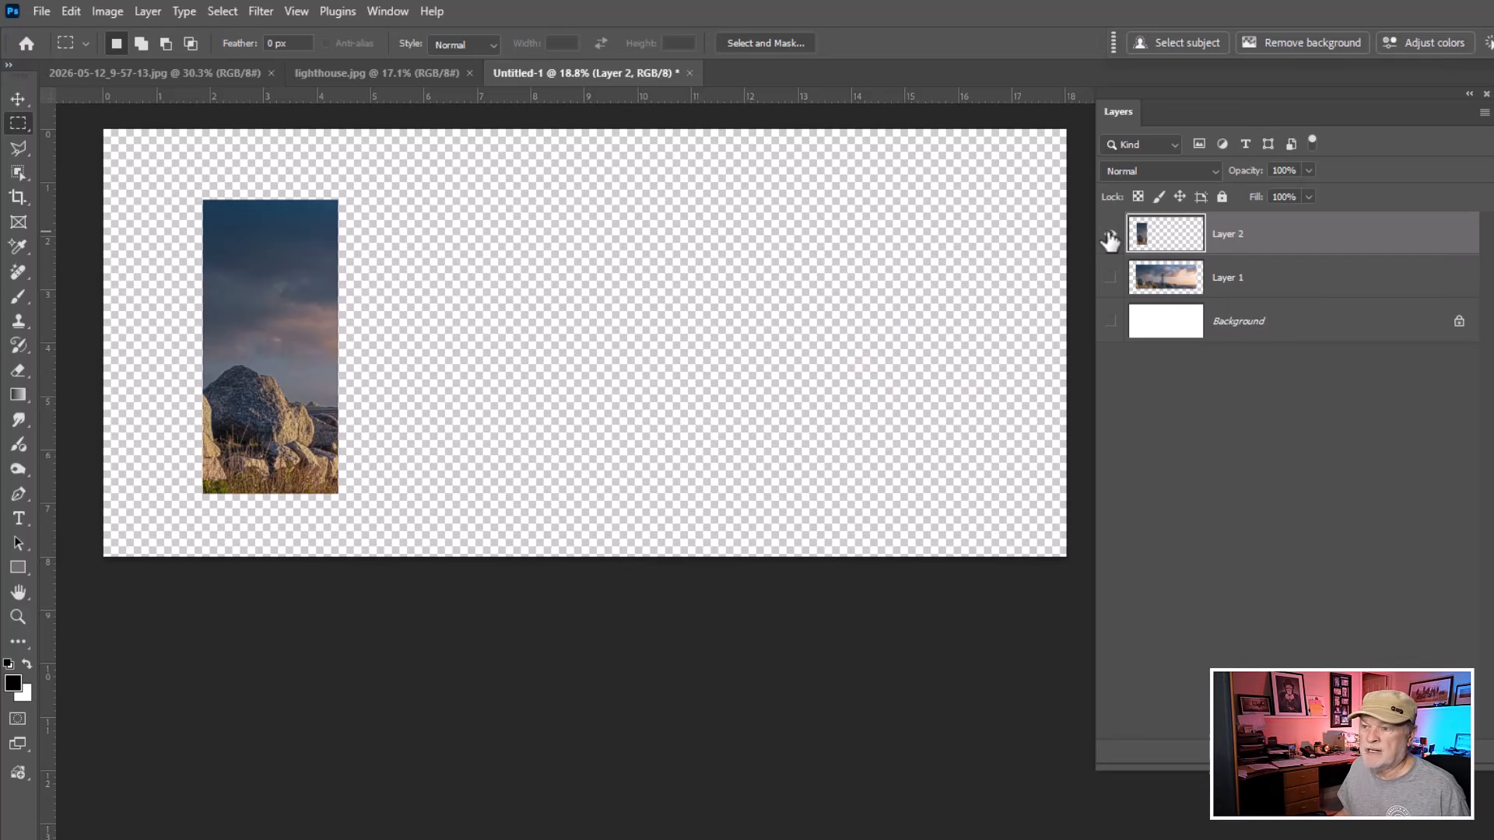
alt+click(1110, 235)
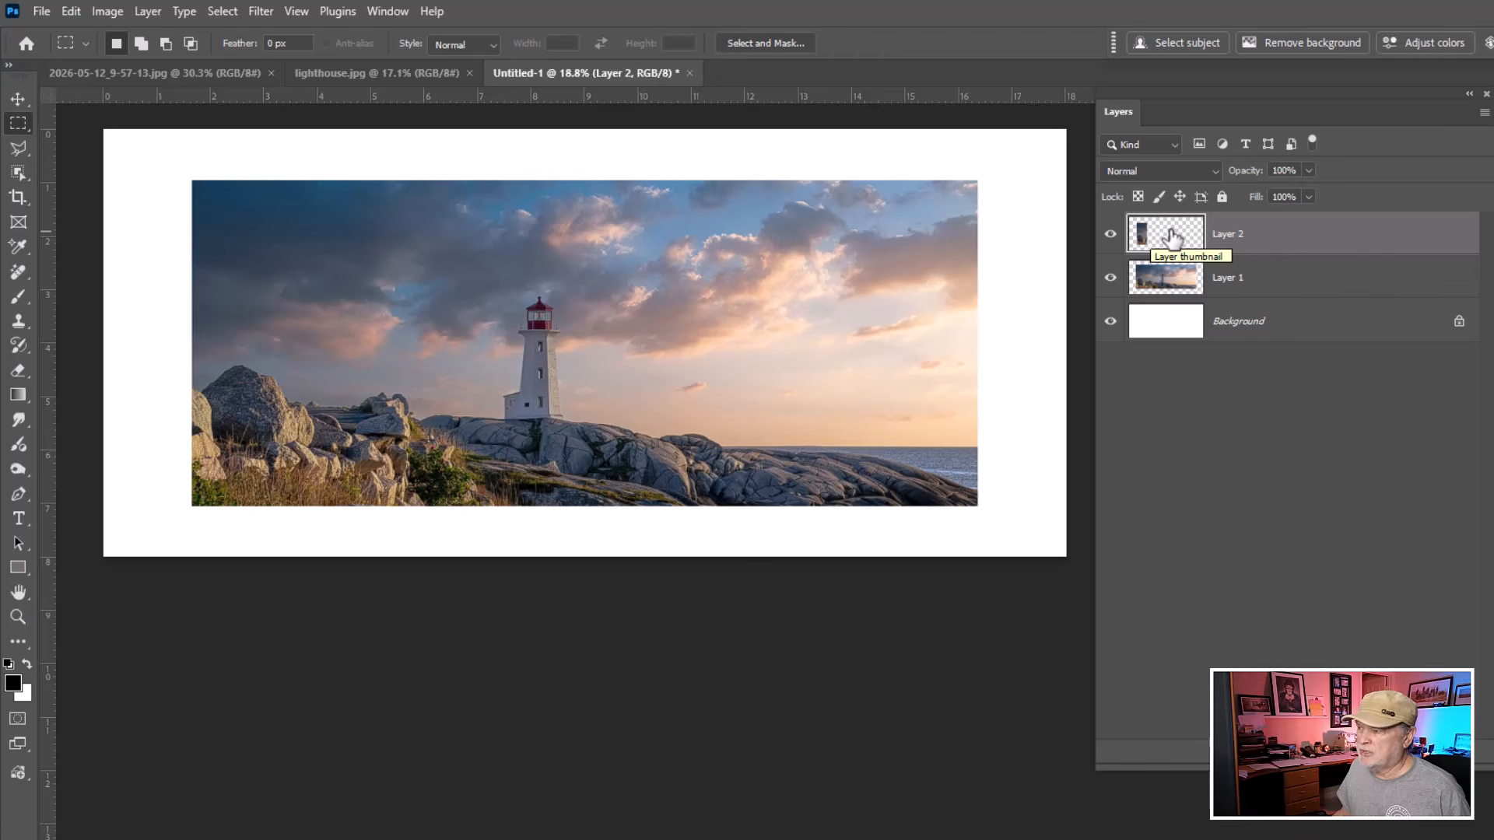
Lower the original lighthouse layer's opacity to 61%.
click(1165, 281)
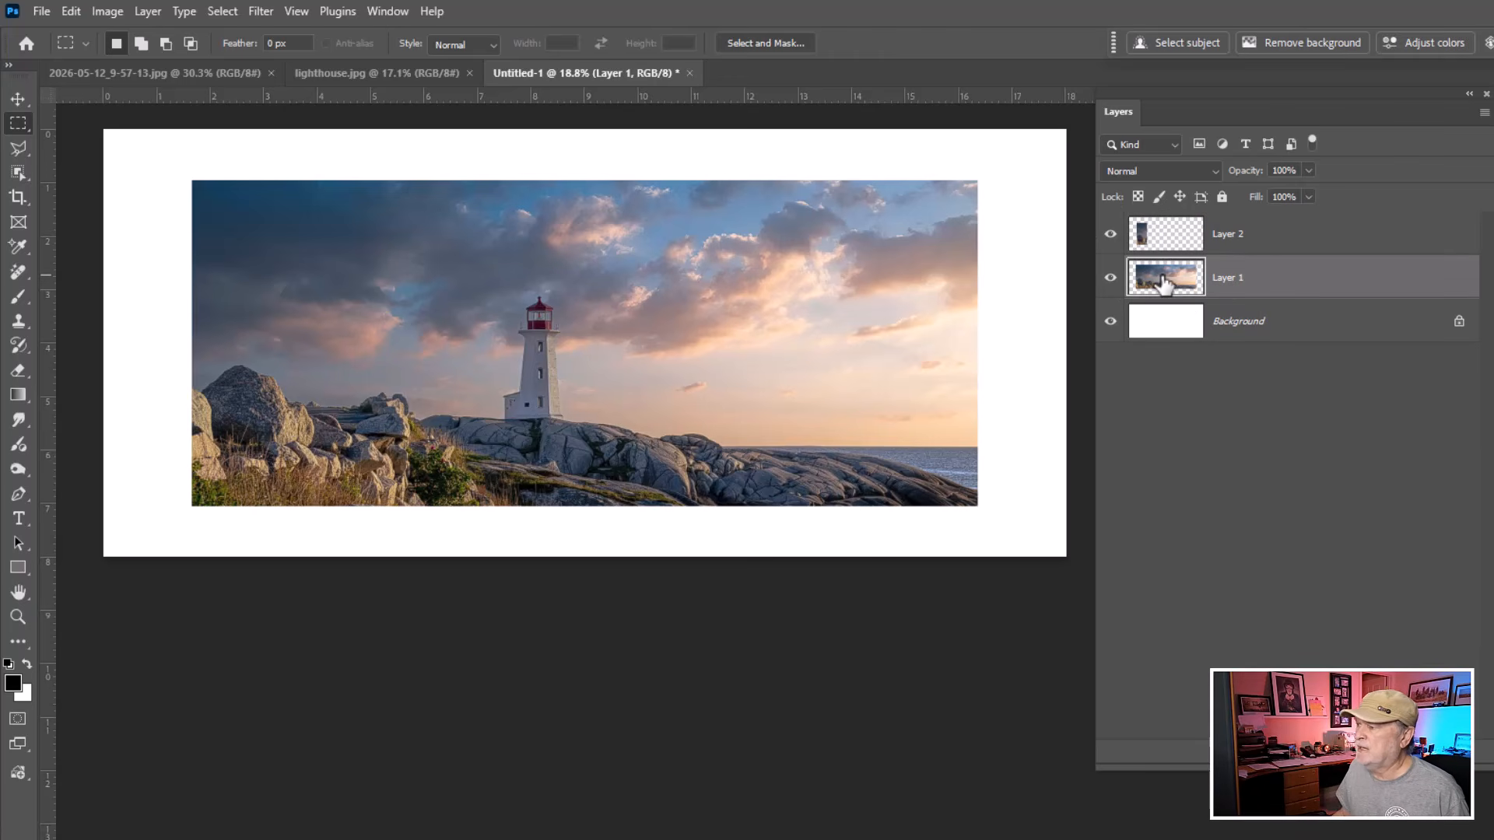
drag(1254, 177, 1221, 175)
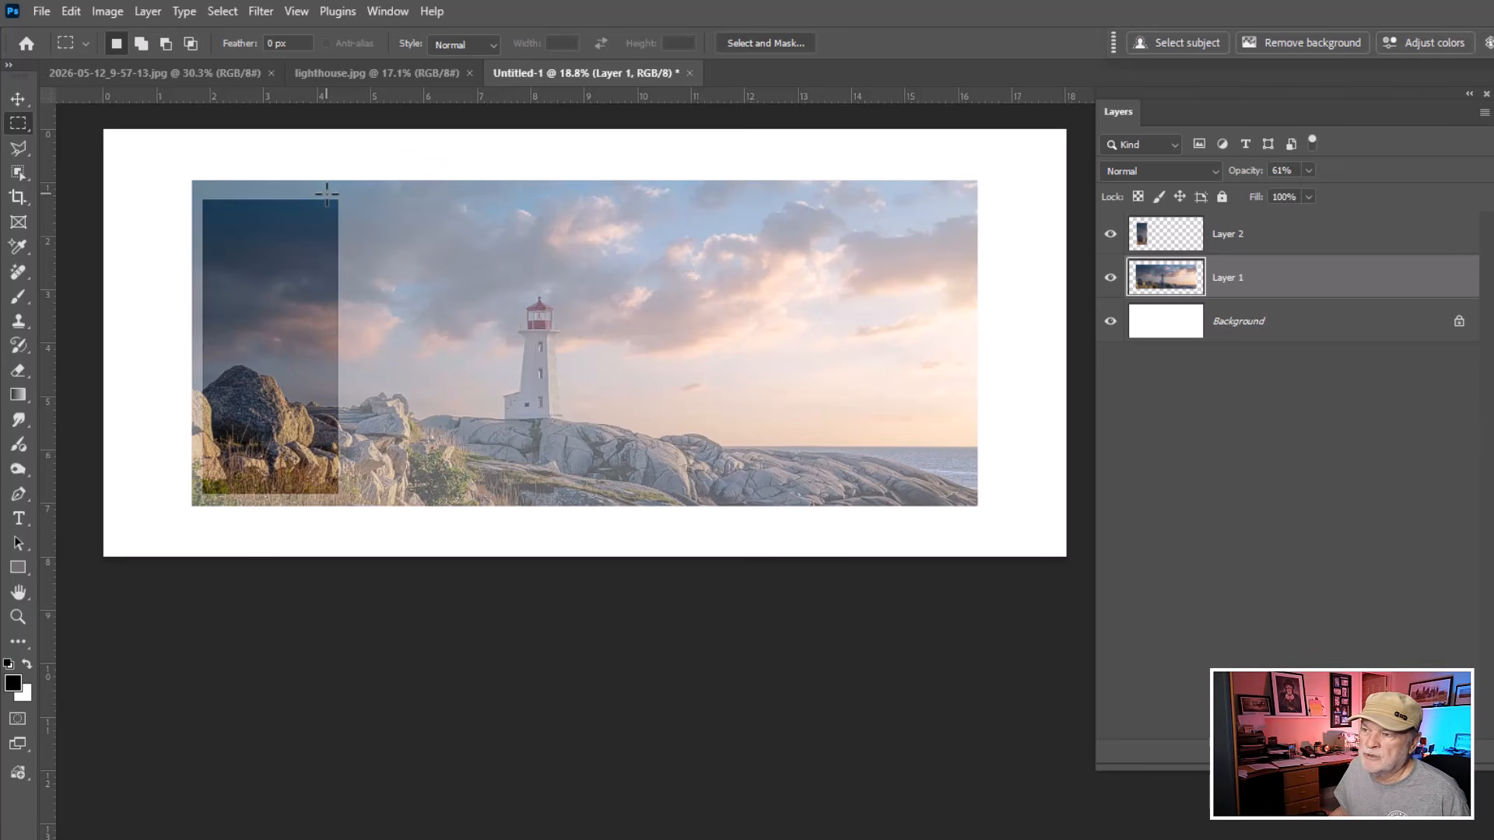
Select a second tall strip beside the first on the lighthouse layer and copy it to a new layer.
drag(327, 193, 452, 502)
drag(453, 506, 453, 505)
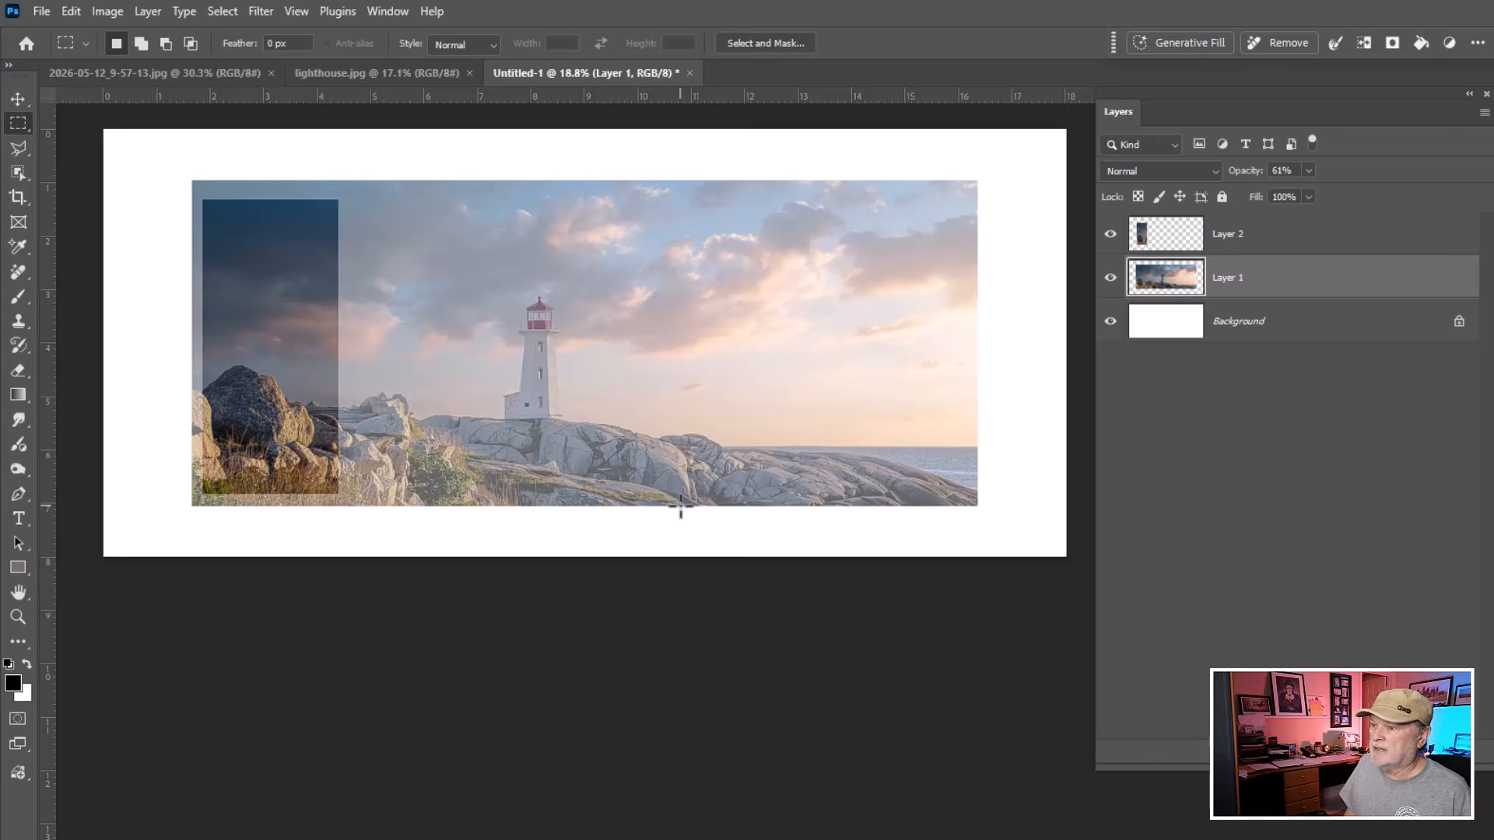
key(ctrl+j)
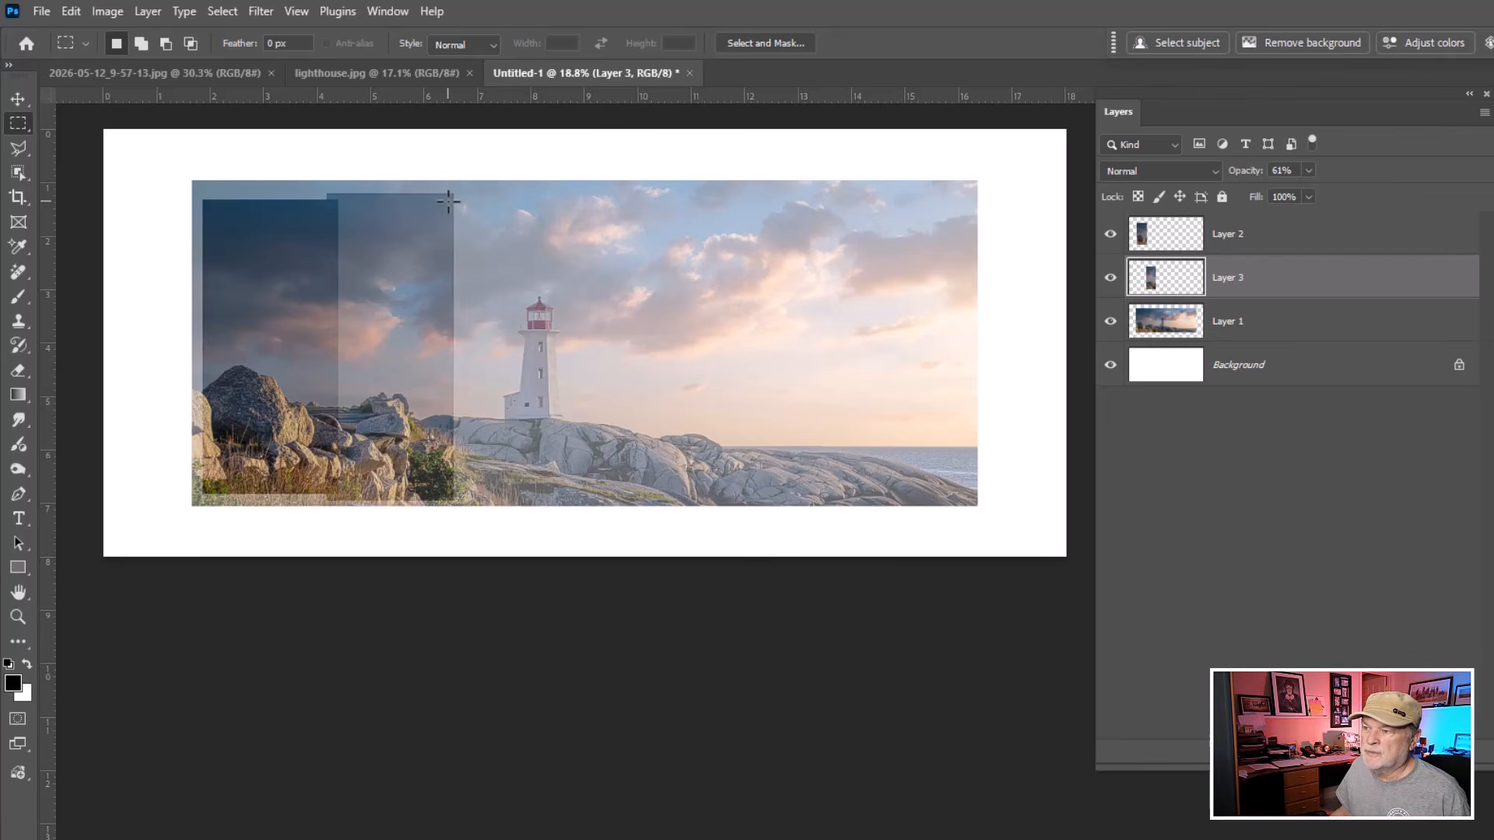
Draw a third tall strip selection over the lighthouse and rotate the selection slightly with Transform Selection.
drag(447, 202, 576, 498)
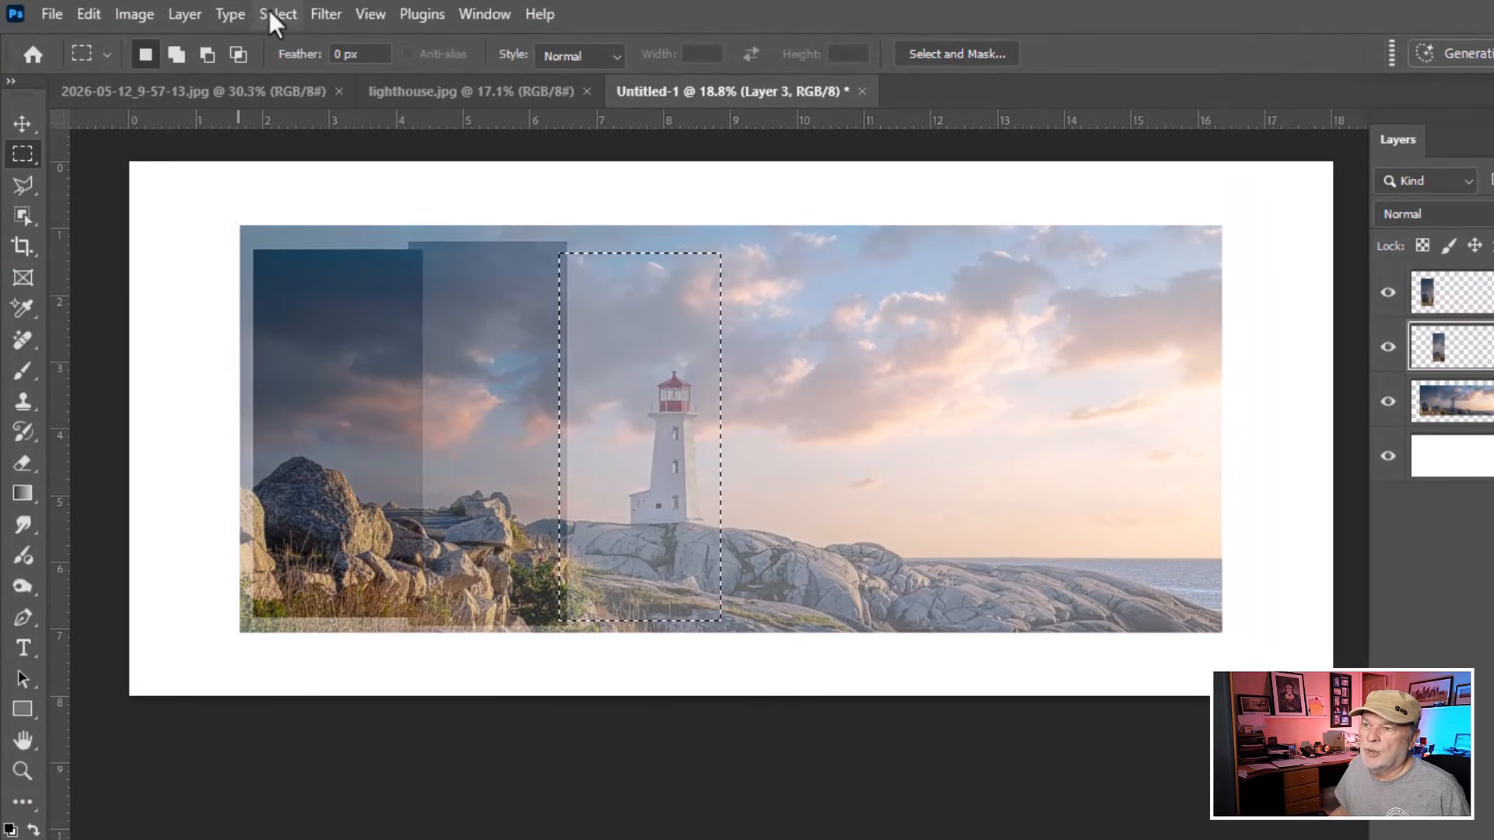
click(284, 11)
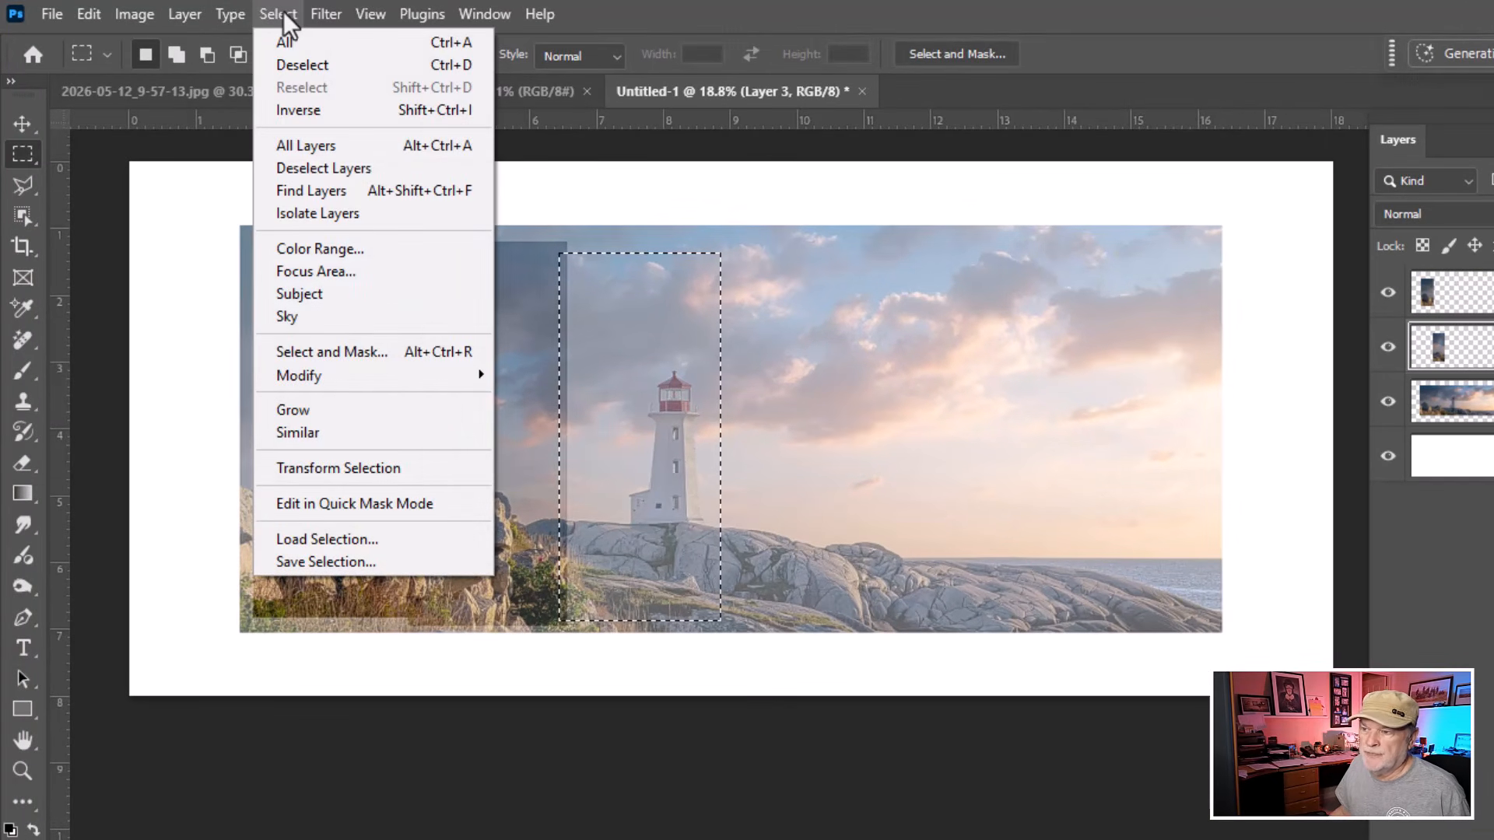
click(376, 467)
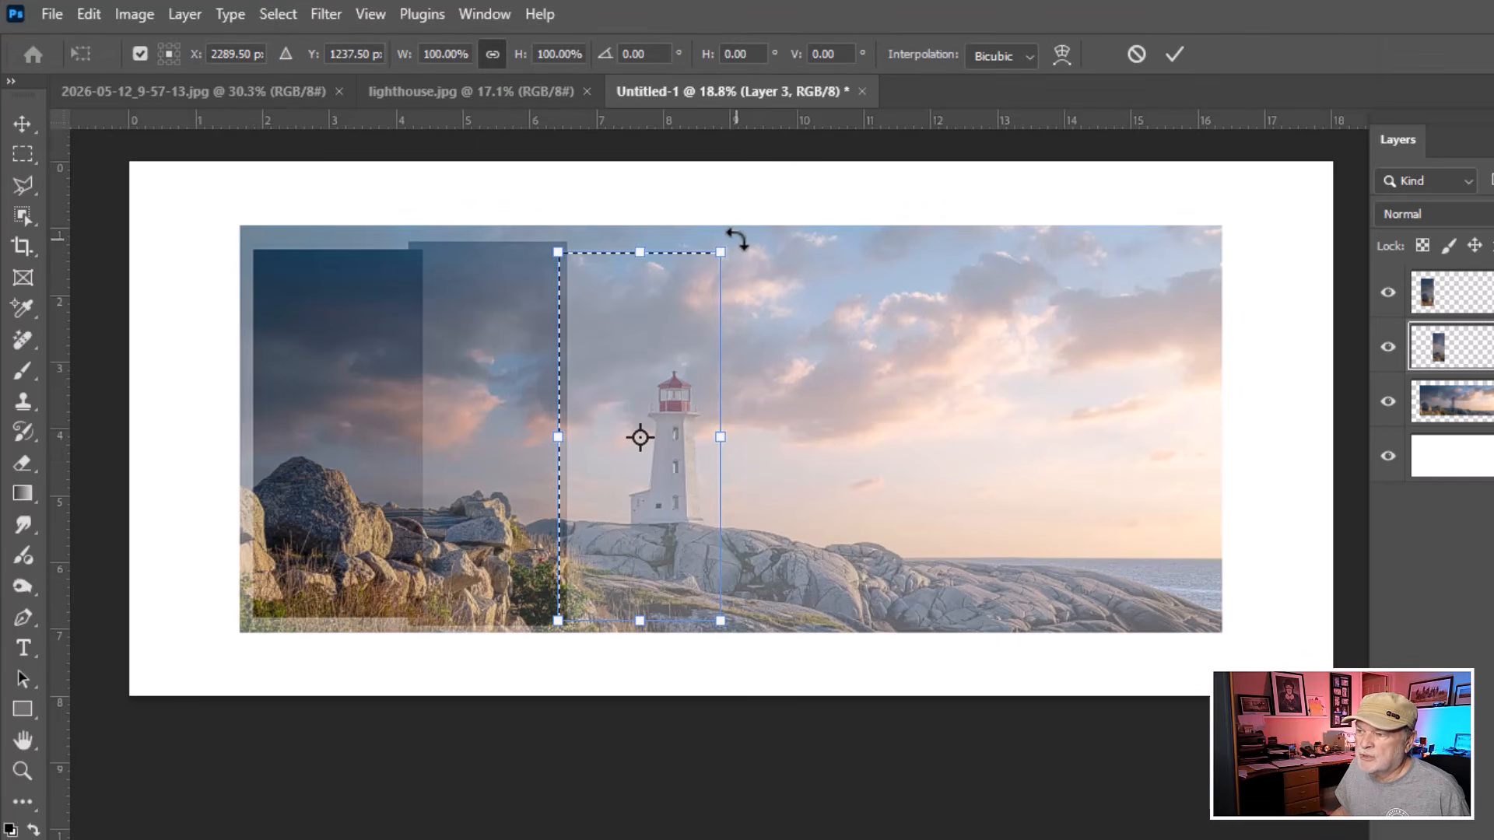
drag(737, 238, 734, 234)
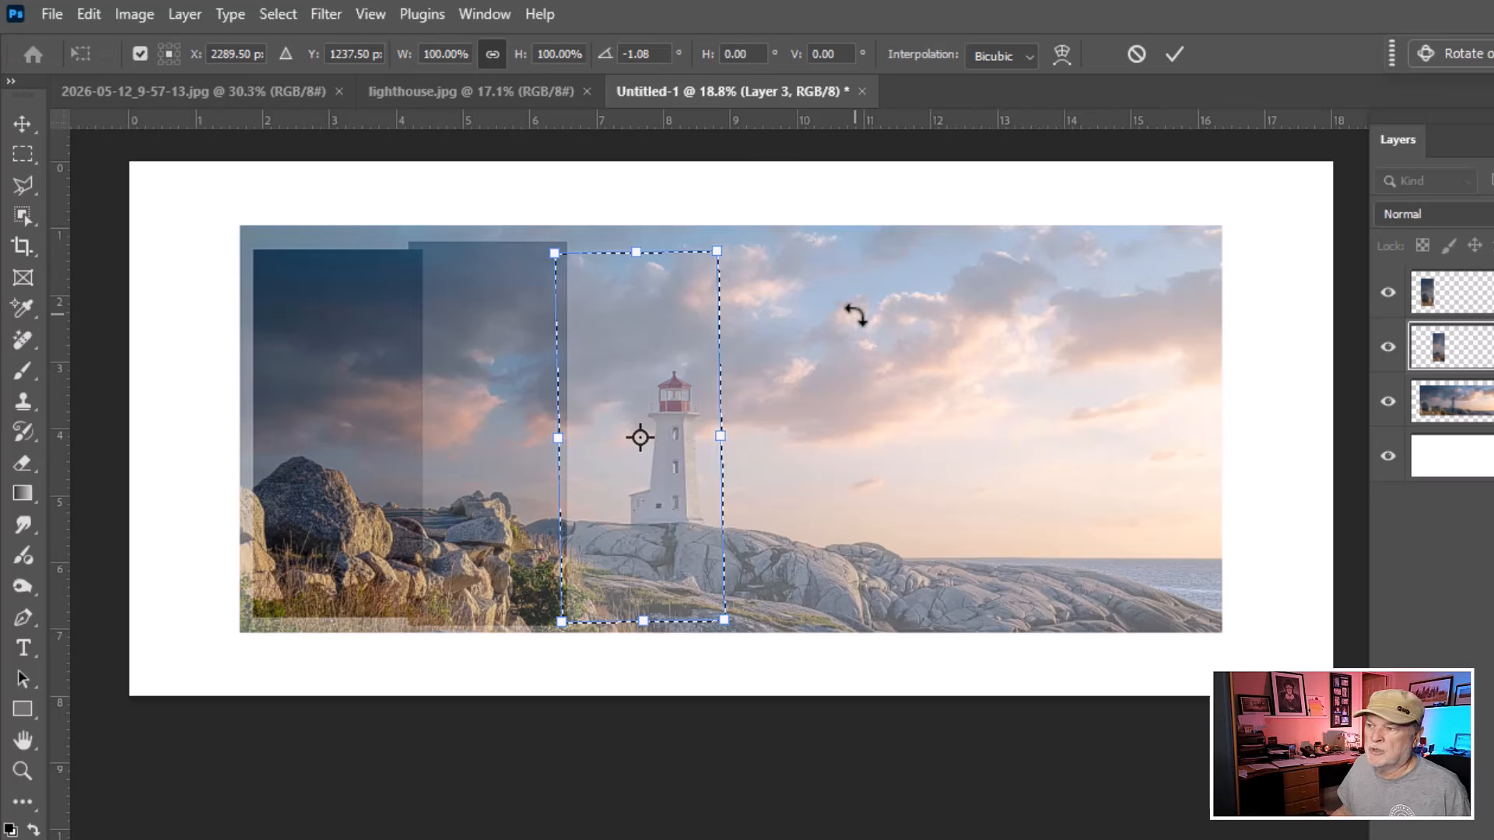
key(Return)
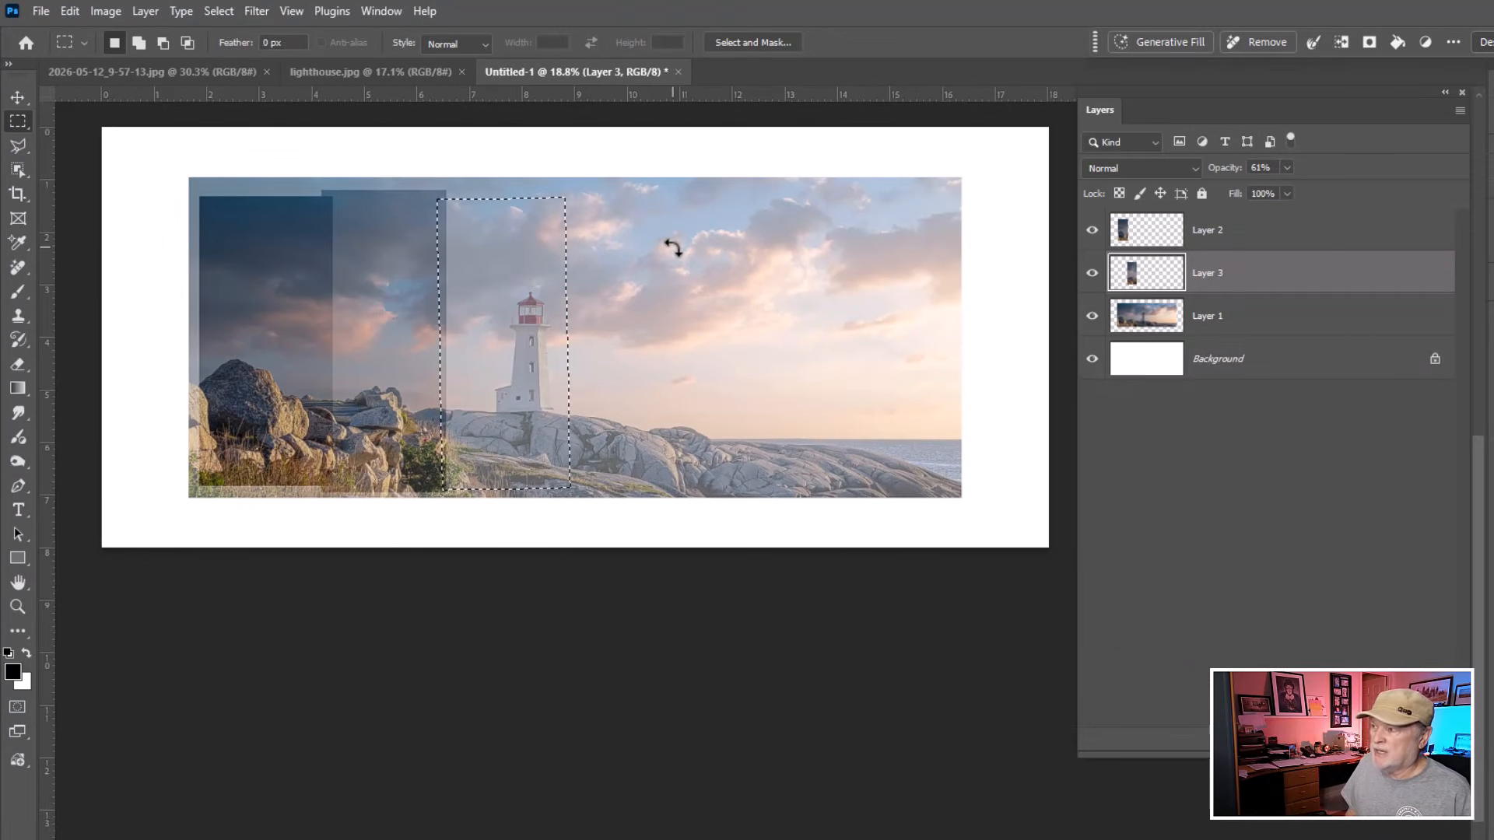
Copy the third strip from the lighthouse layer onto a new layer, undoing a copy made from the wrong layer.
key(ctrl+j)
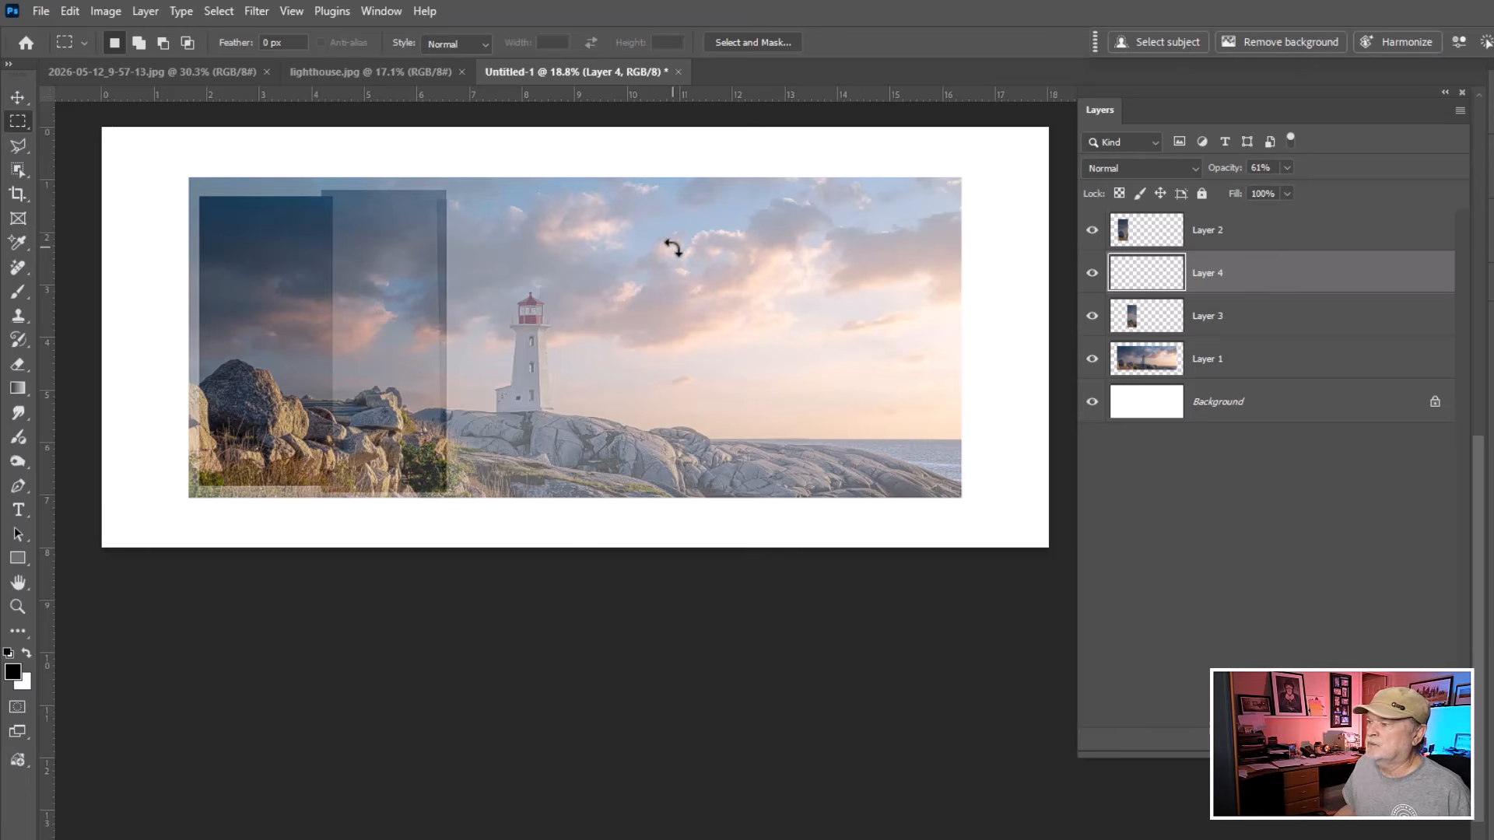
key(ctrl+z)
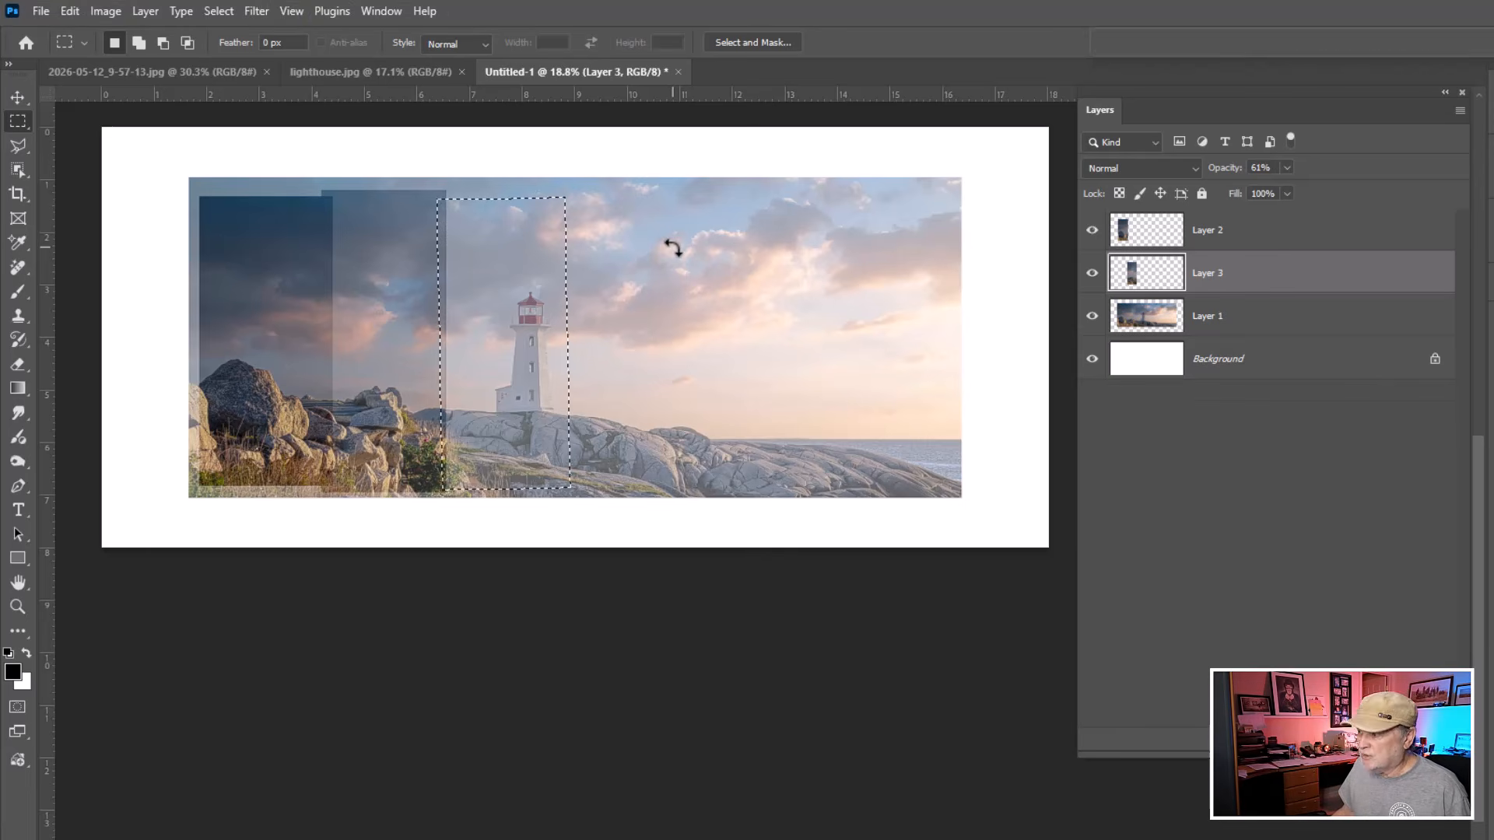
click(1151, 315)
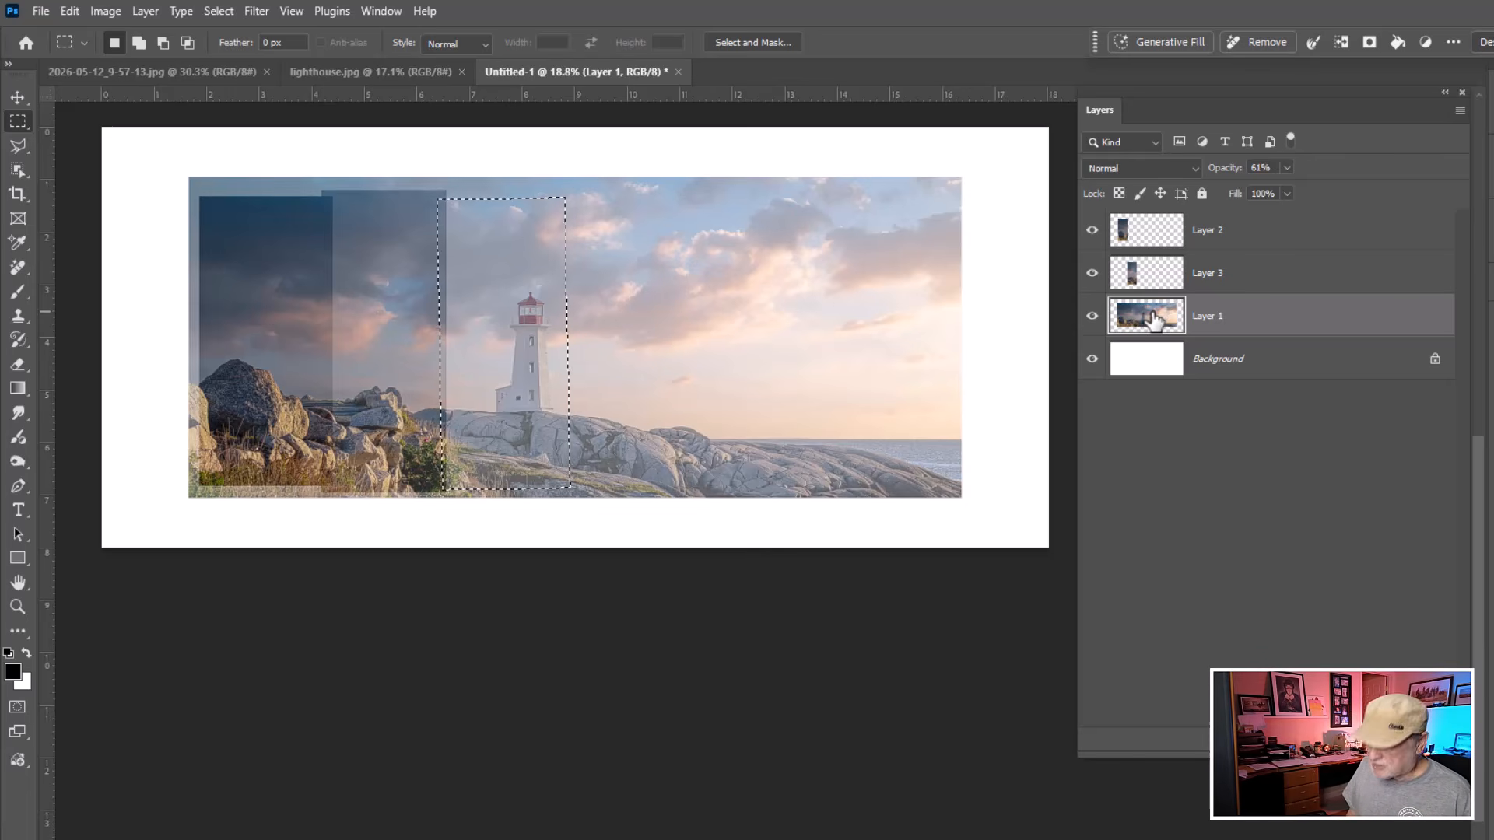
key(ctrl+j)
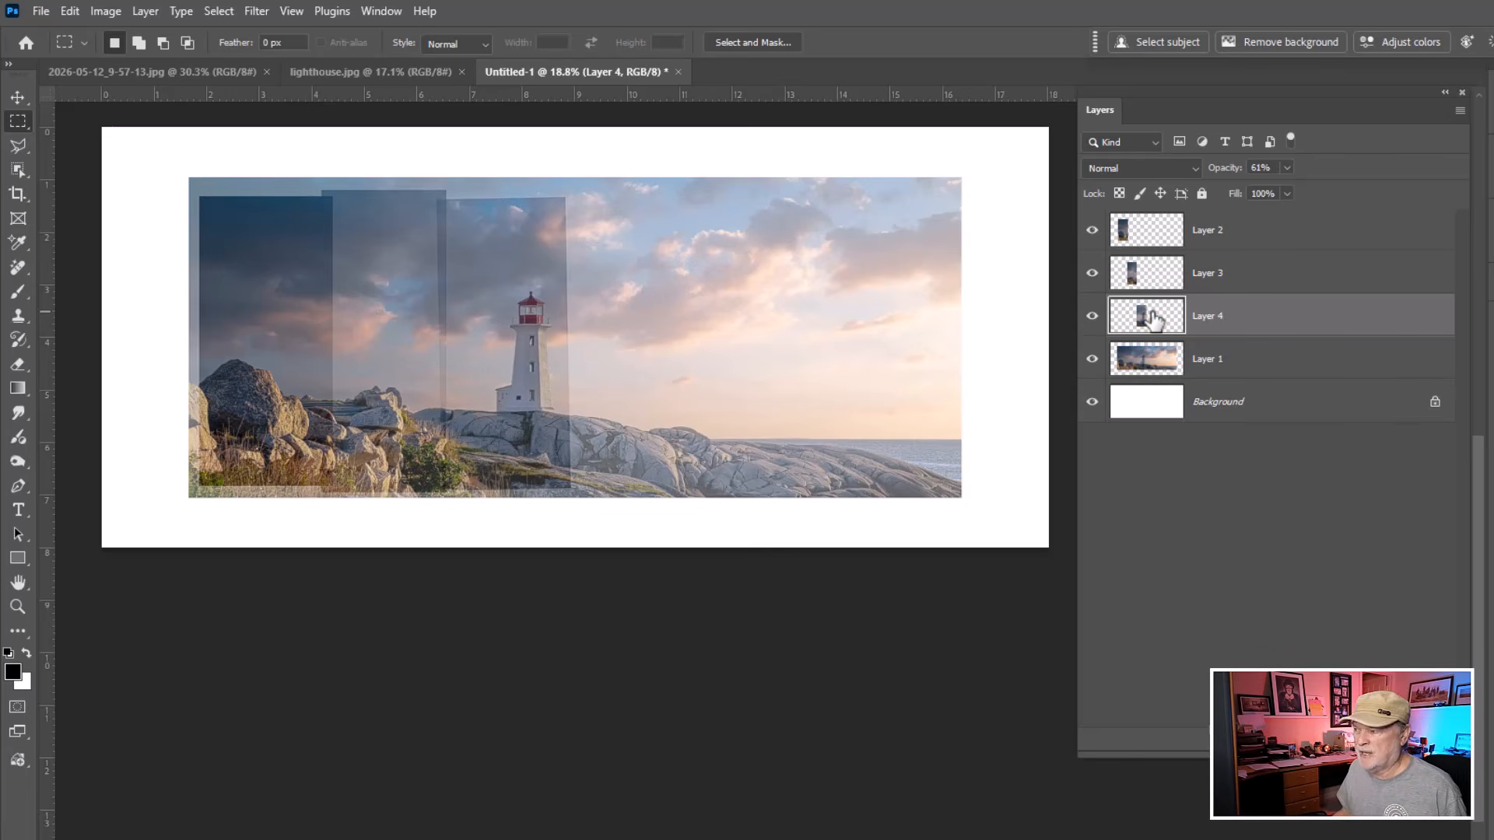
Select a fourth tall strip right of the lighthouse on the lighthouse layer and copy it to a new layer.
click(1168, 365)
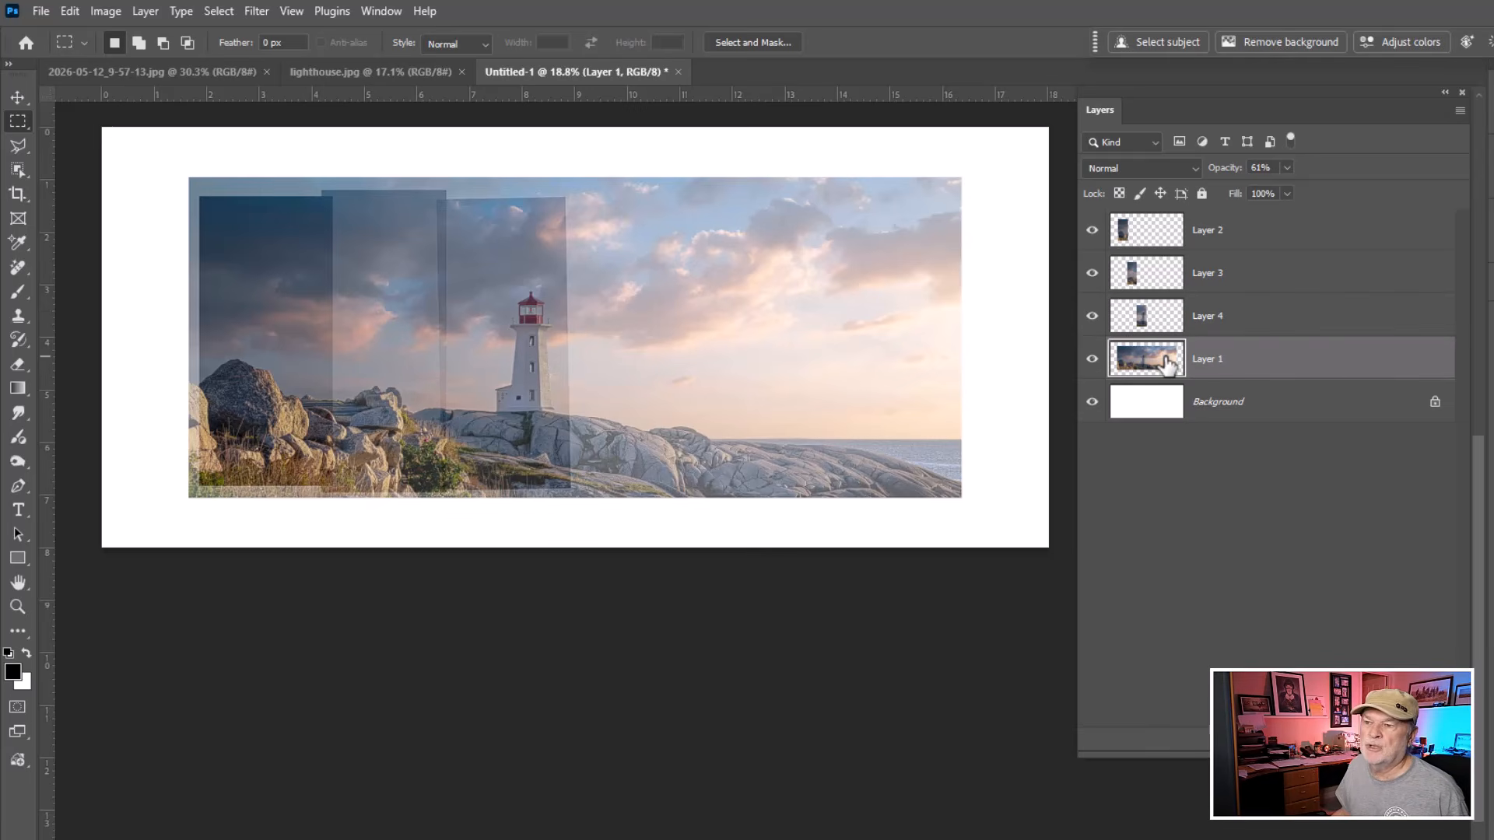
click(19, 122)
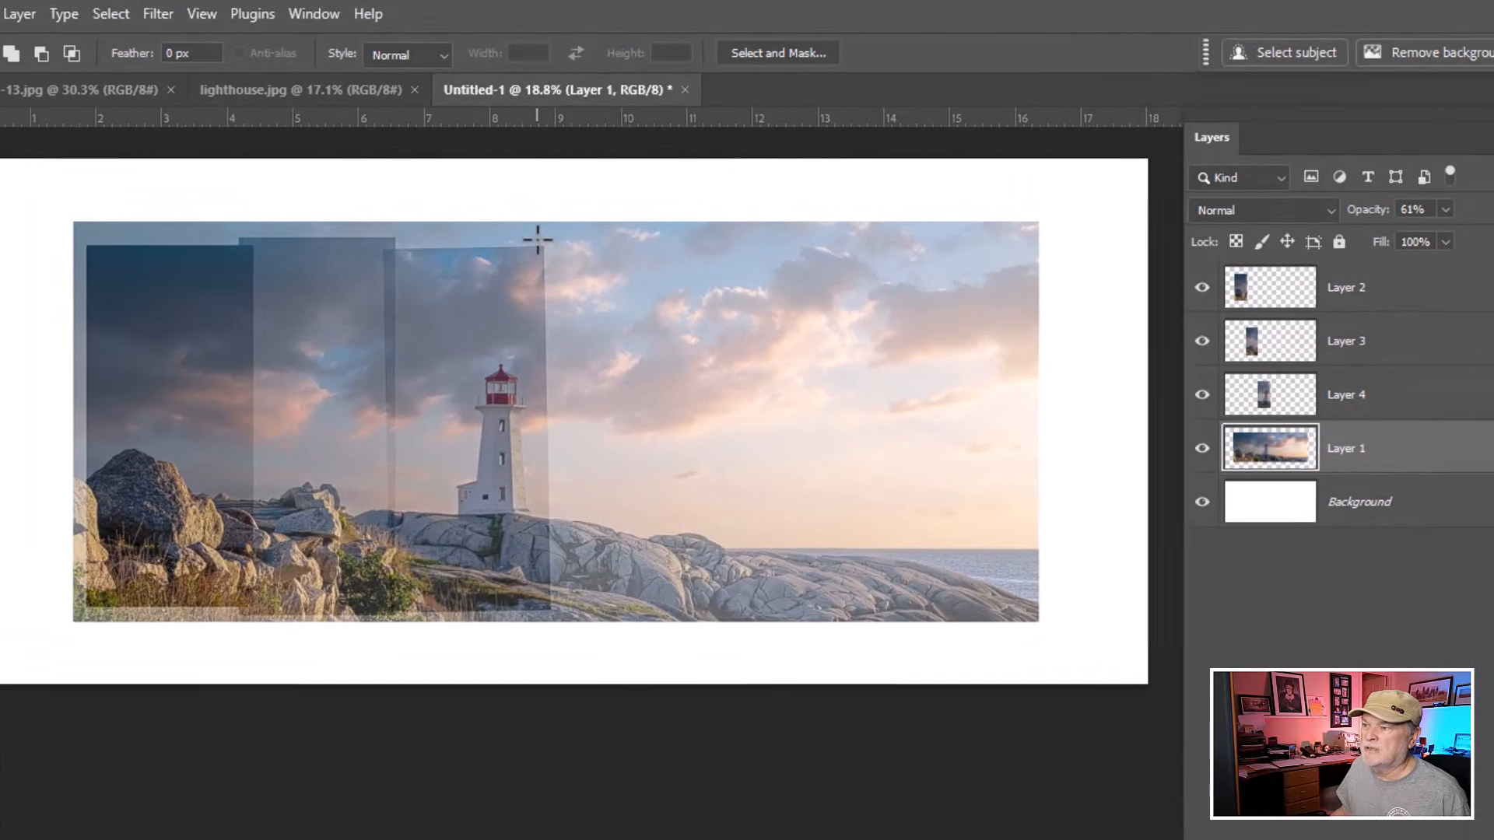
drag(560, 191, 588, 222)
drag(573, 277, 710, 604)
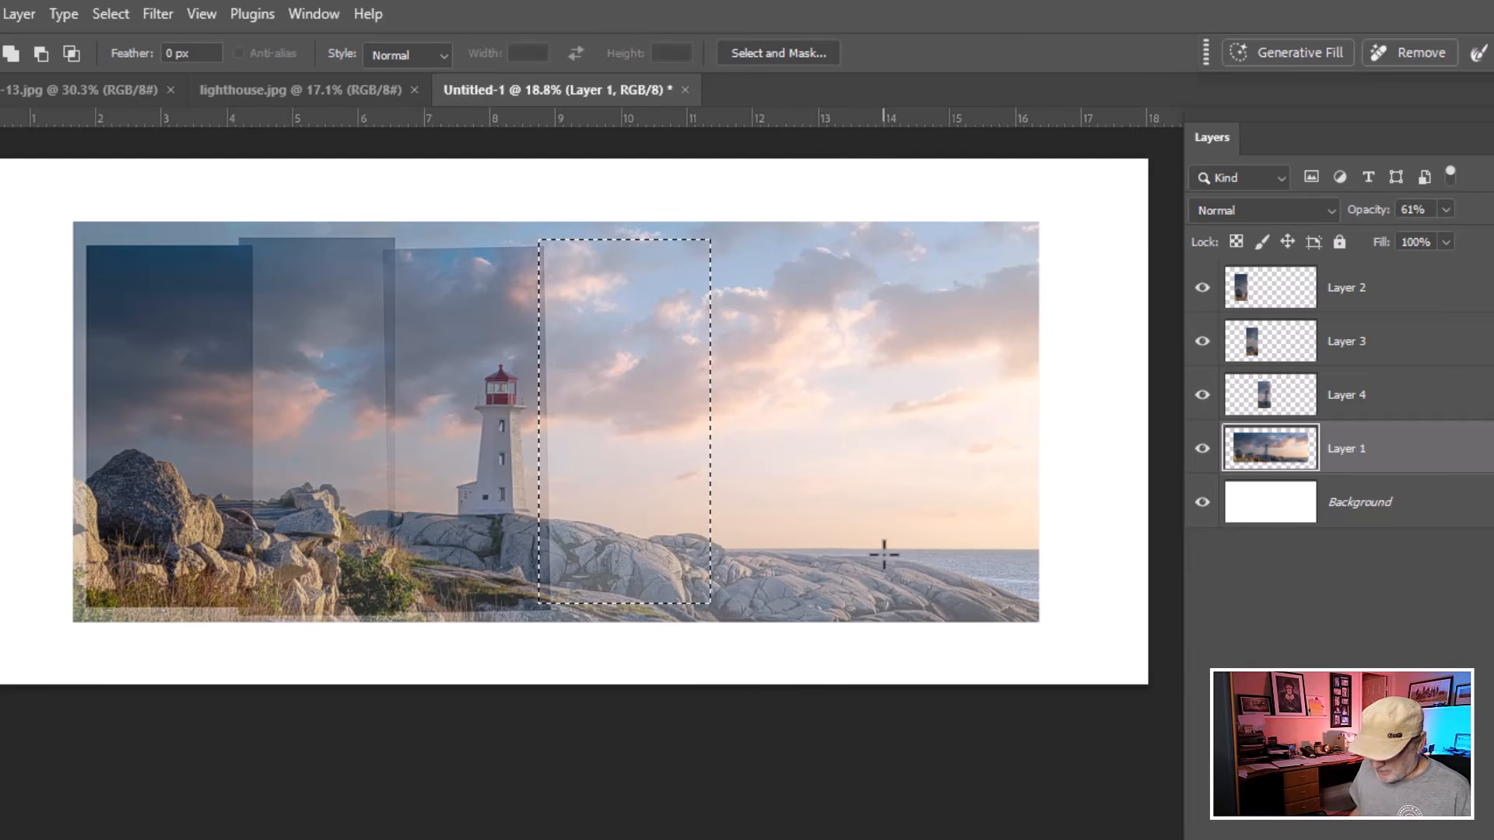
key(ctrl+j)
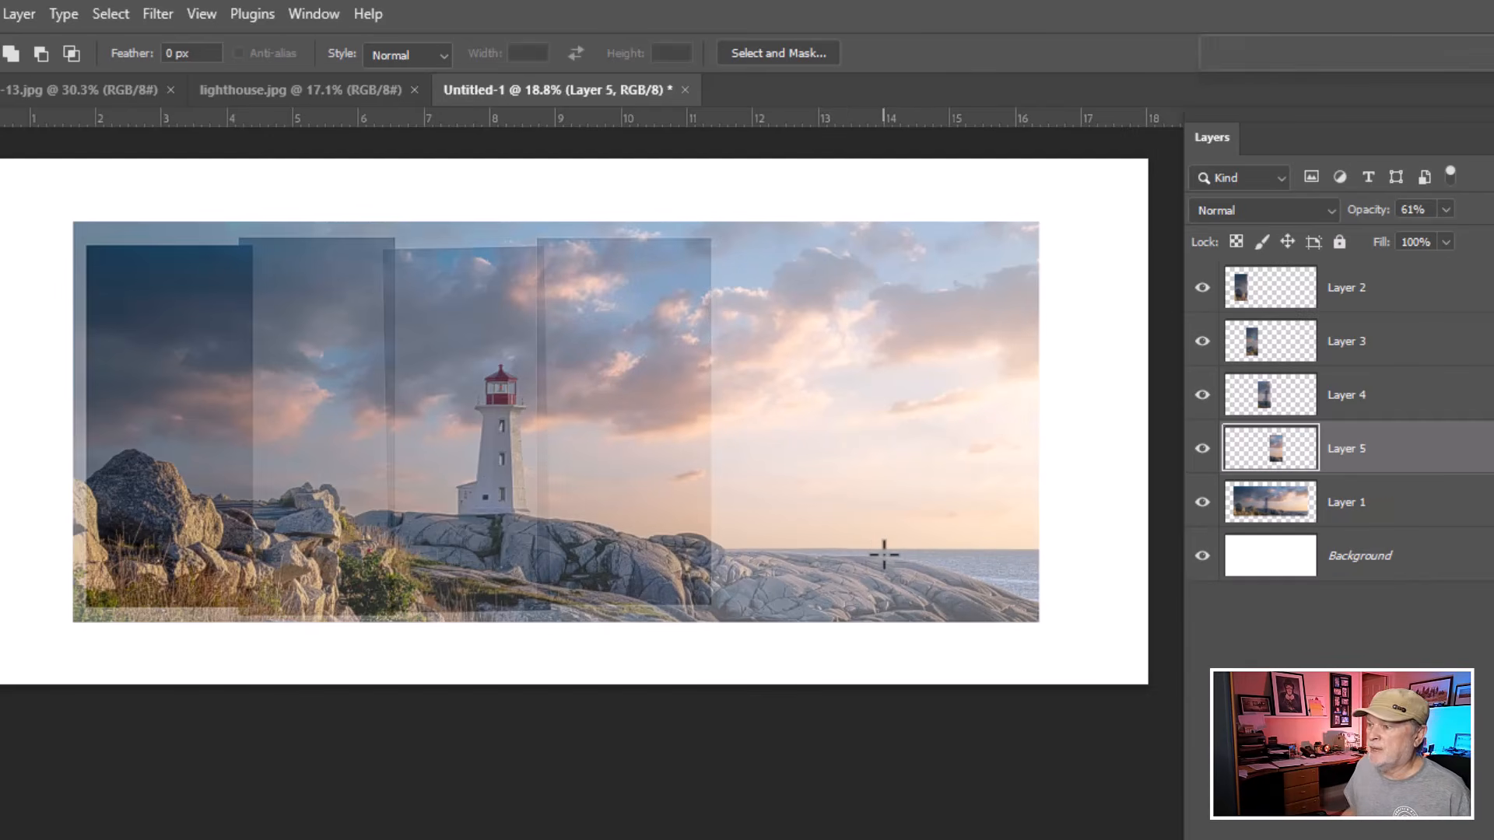
Select a fifth tall strip, tilt the selection 2.25° and nudge it left, and copy it from the lighthouse layer to a new layer.
click(1280, 509)
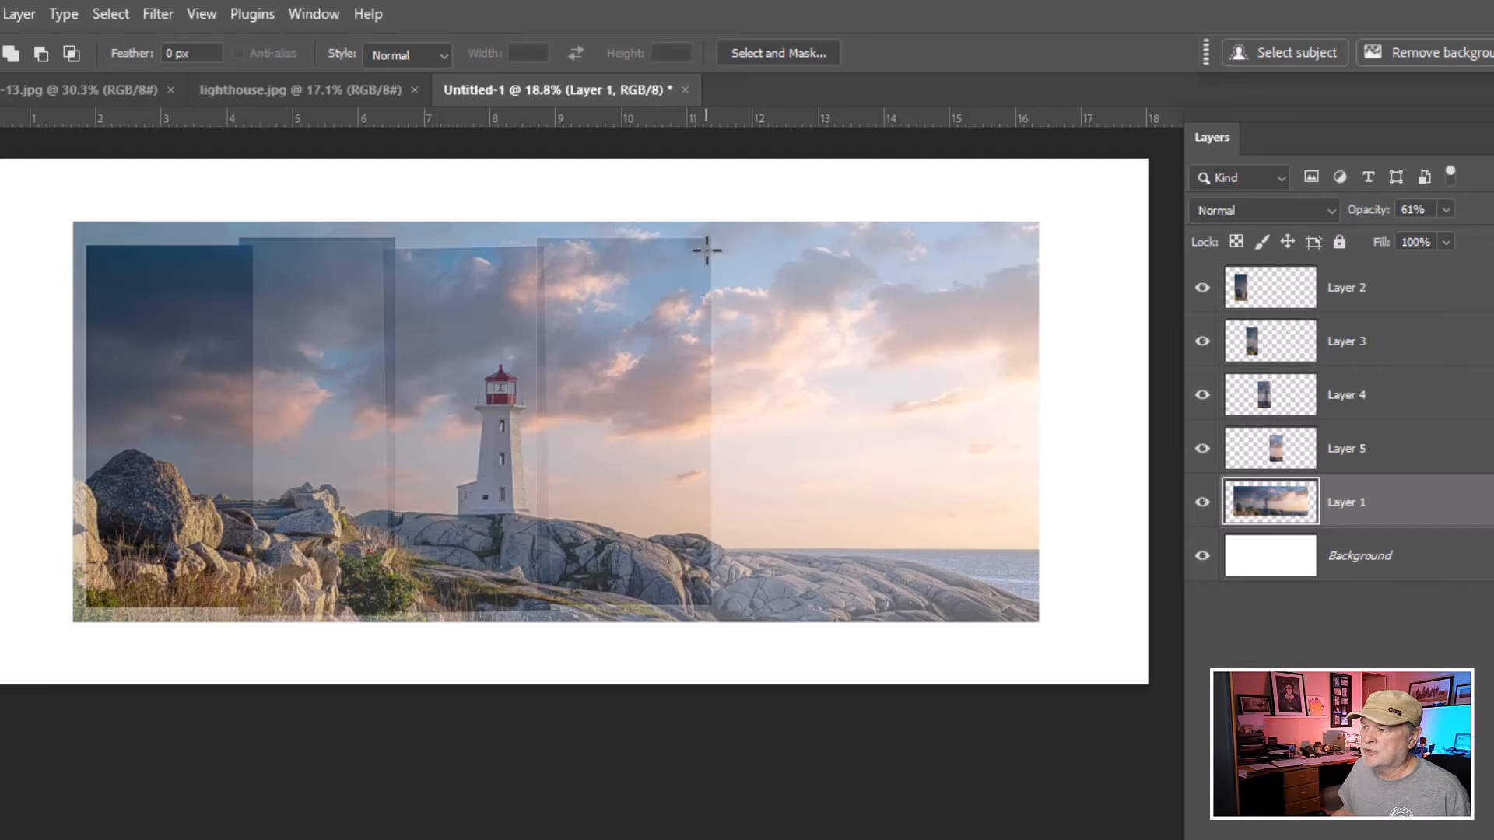
drag(707, 250, 883, 600)
click(124, 16)
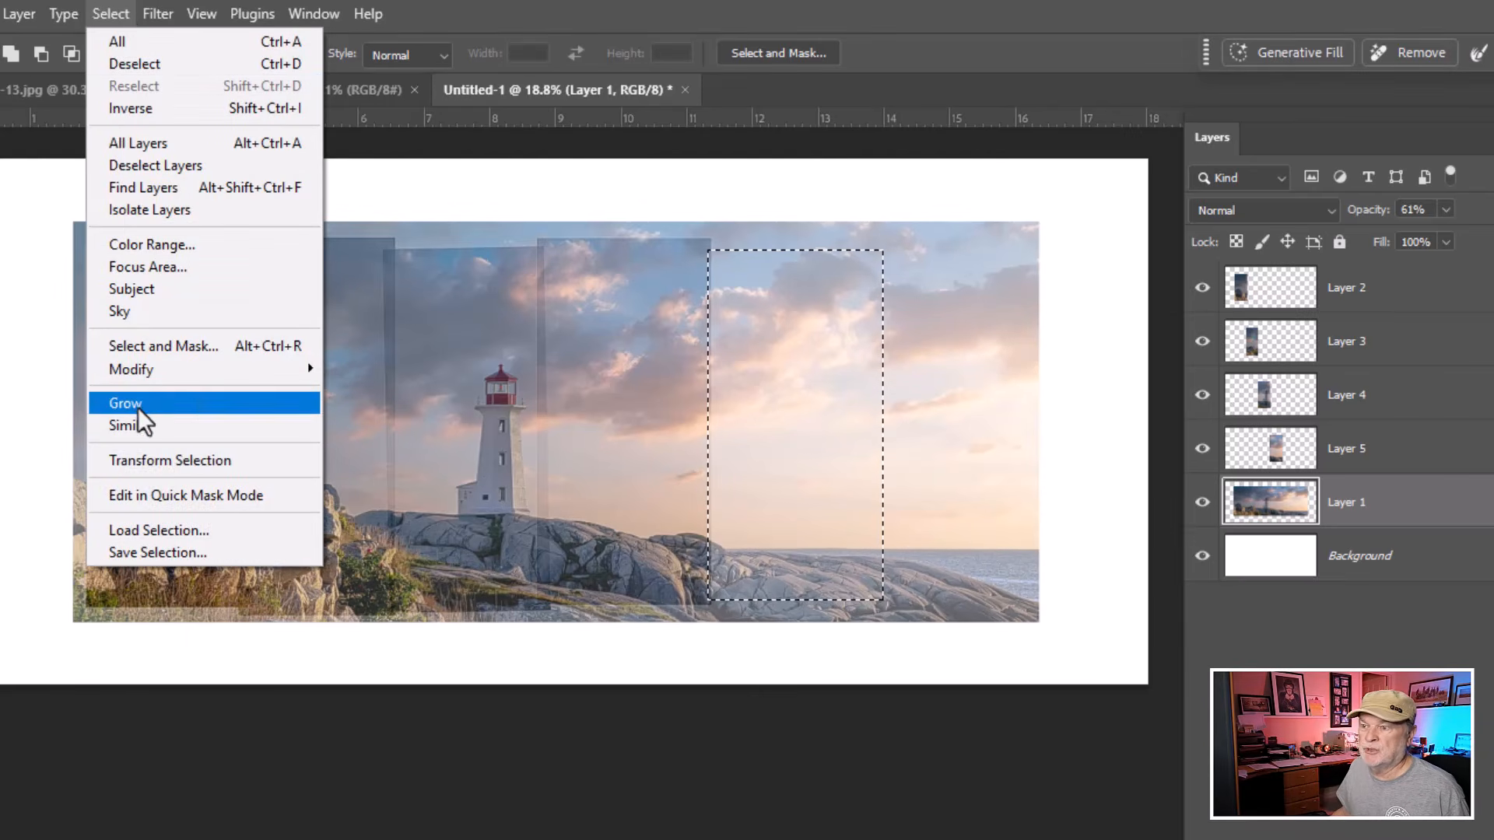
click(147, 463)
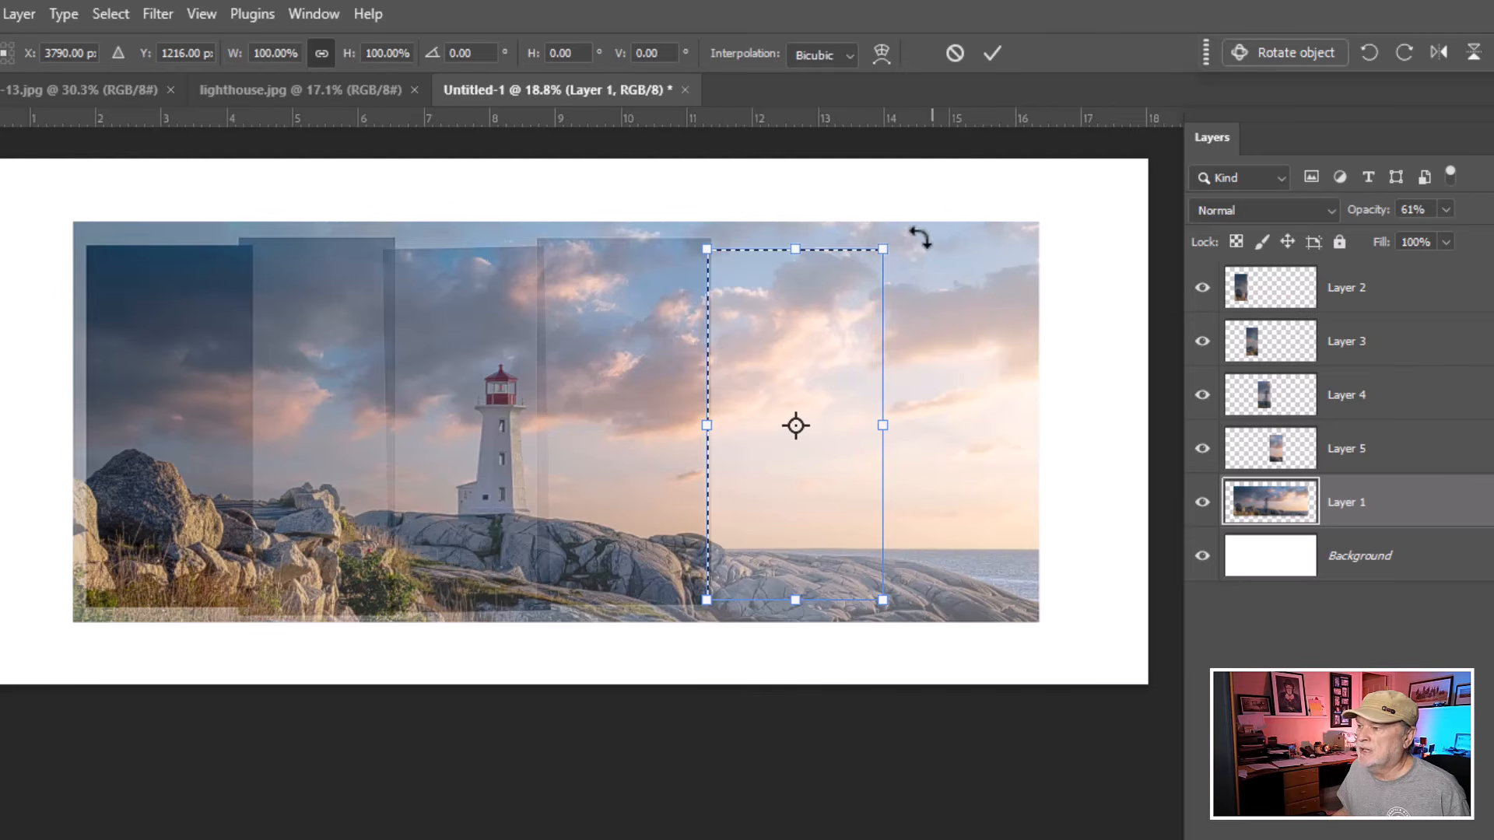
mouse_move(896, 245)
mouse_down()
mouse_move(915, 249)
mouse_move(911, 234)
mouse_up()
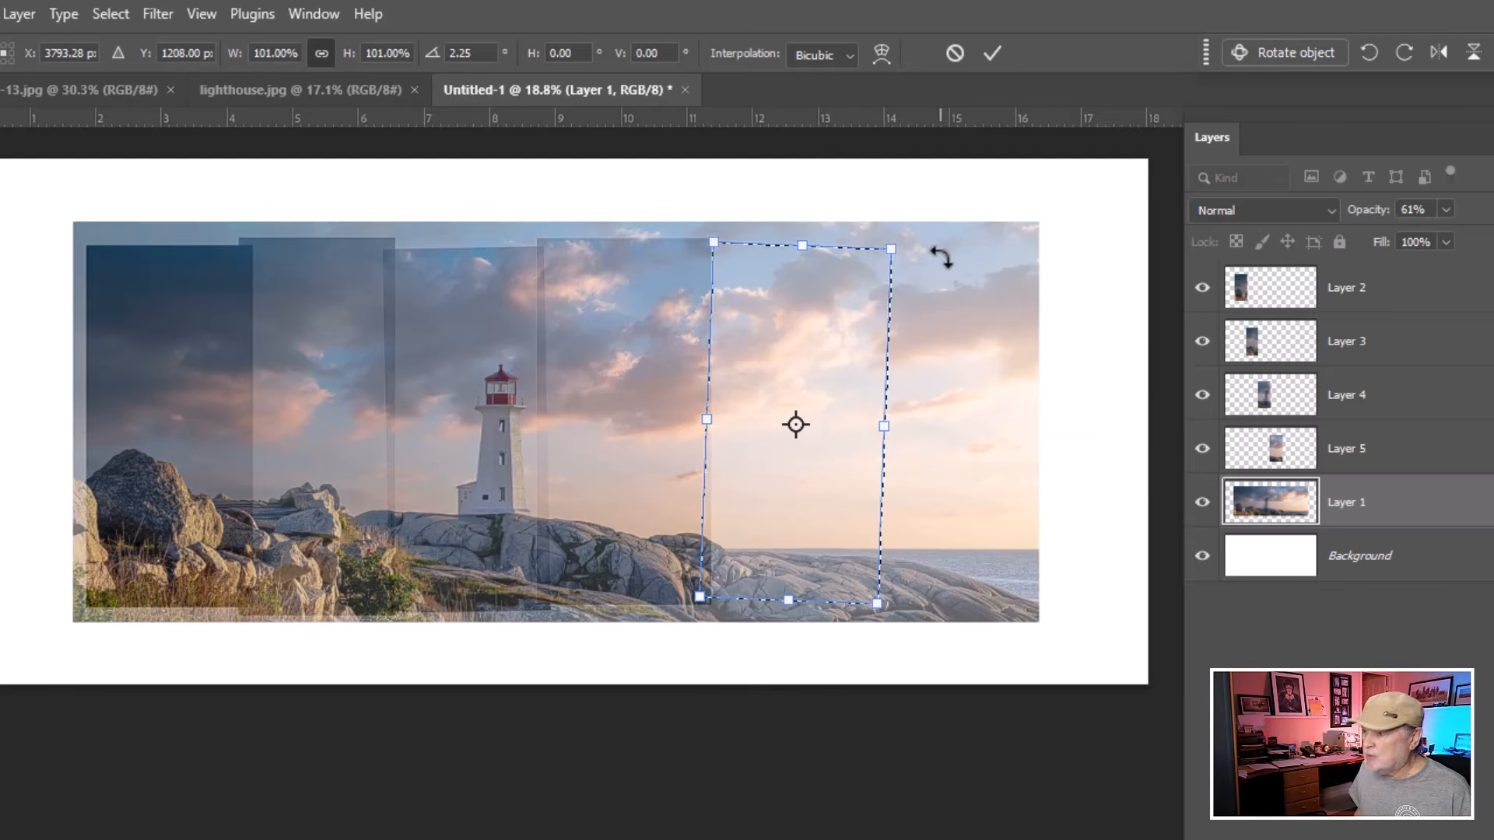
key(Left)
key(Left)
key(Left)
key(Left)
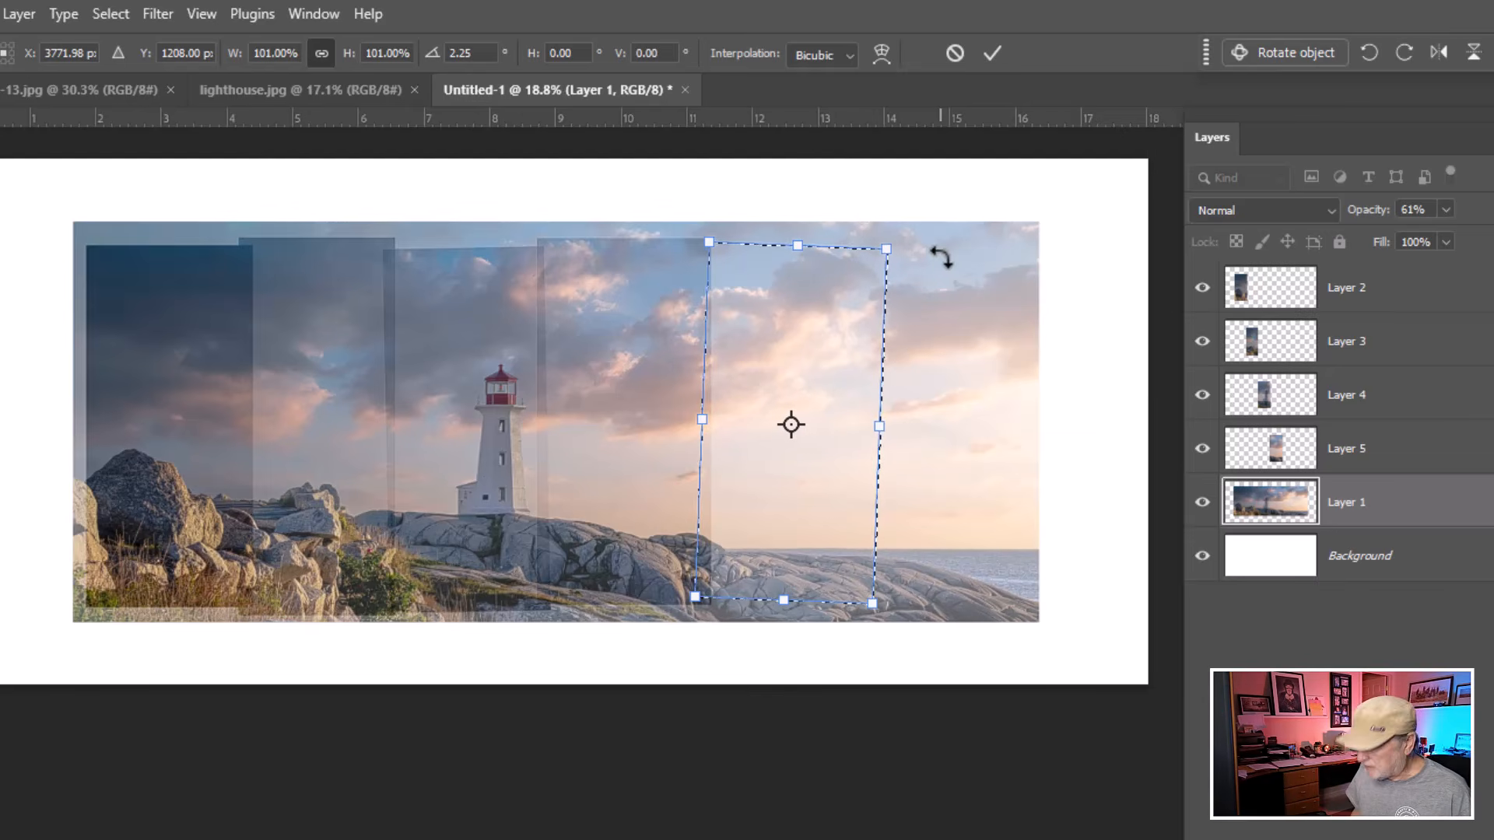
key(Return)
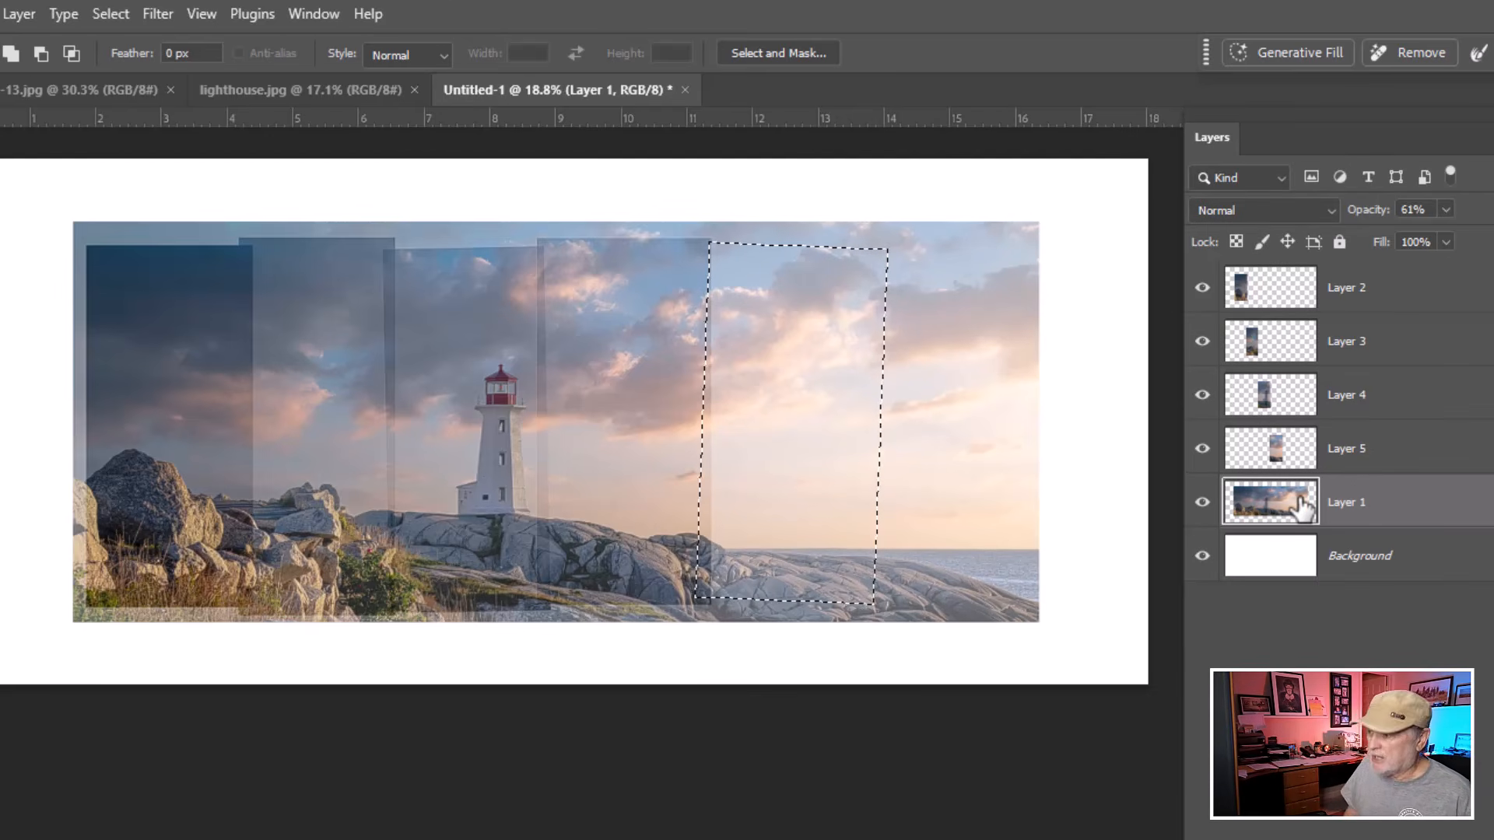
key(ctrl+j)
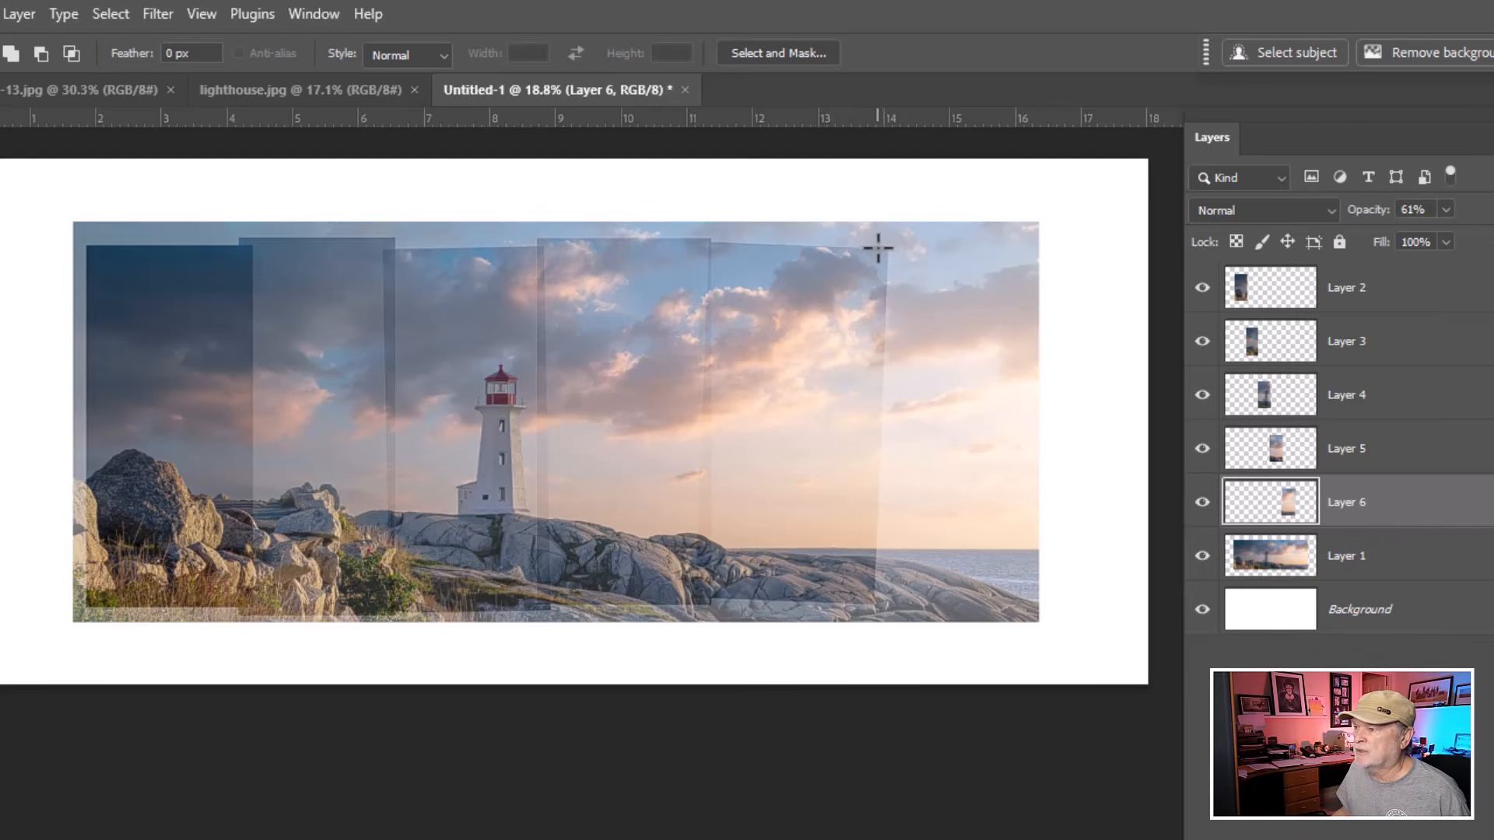
Select a final strip at the photo's right end, nudge it left, and copy it from the lighthouse layer to a new layer.
drag(879, 242, 1030, 603)
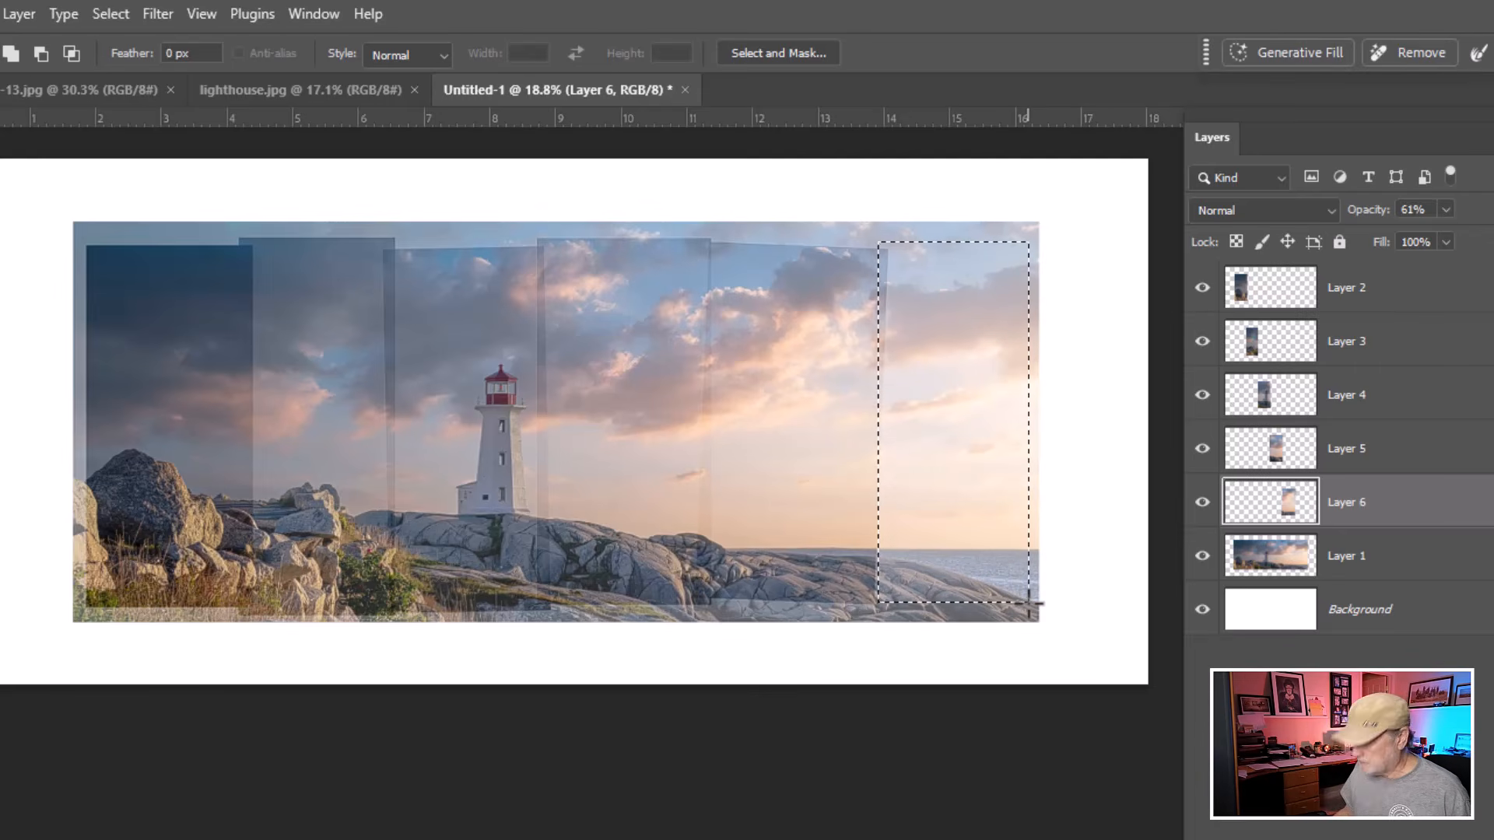
key(shift+Left)
key(shift+Left)
key(shift+Left)
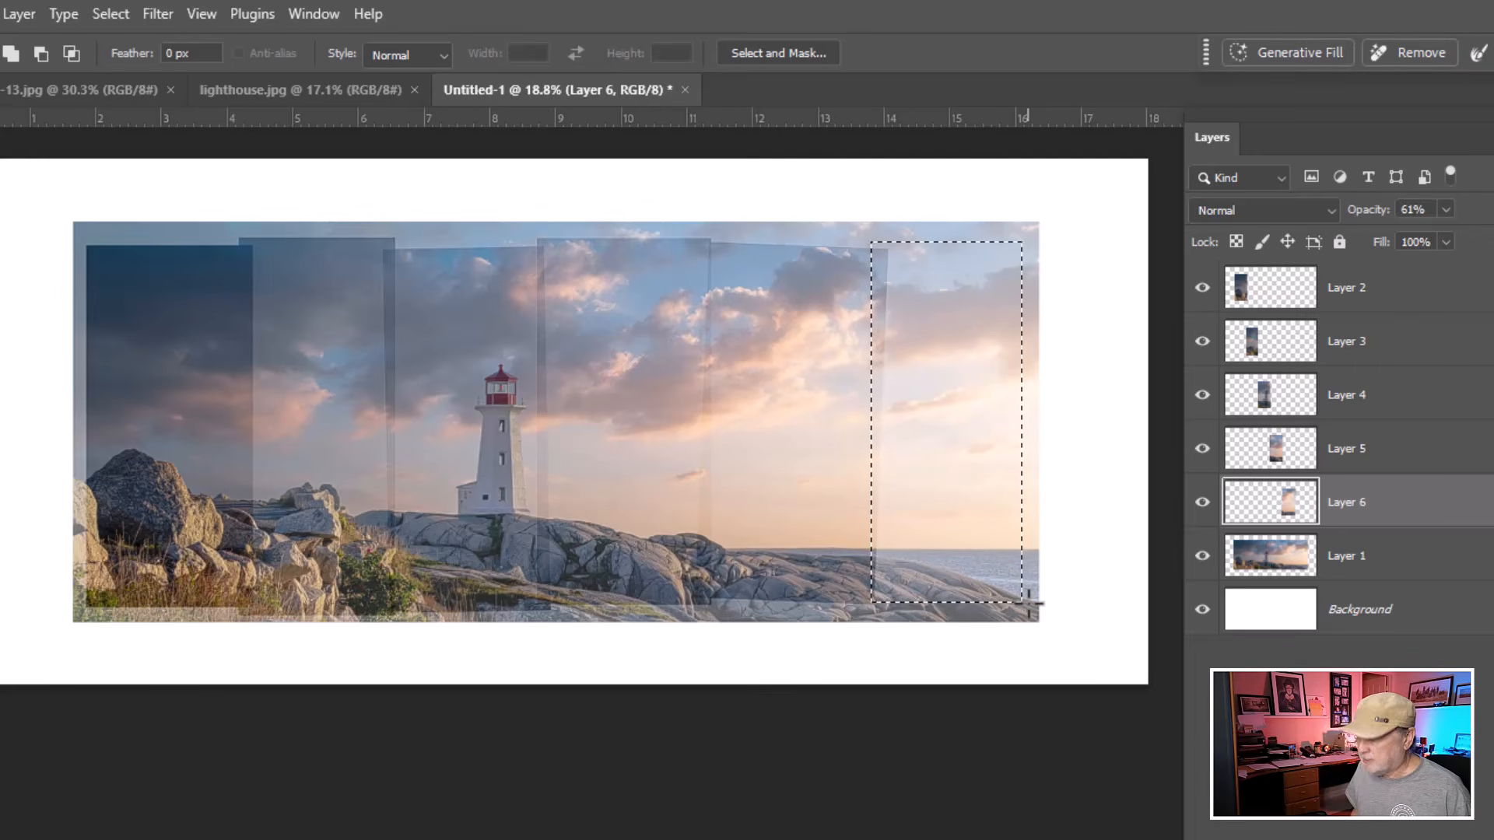
click(1284, 561)
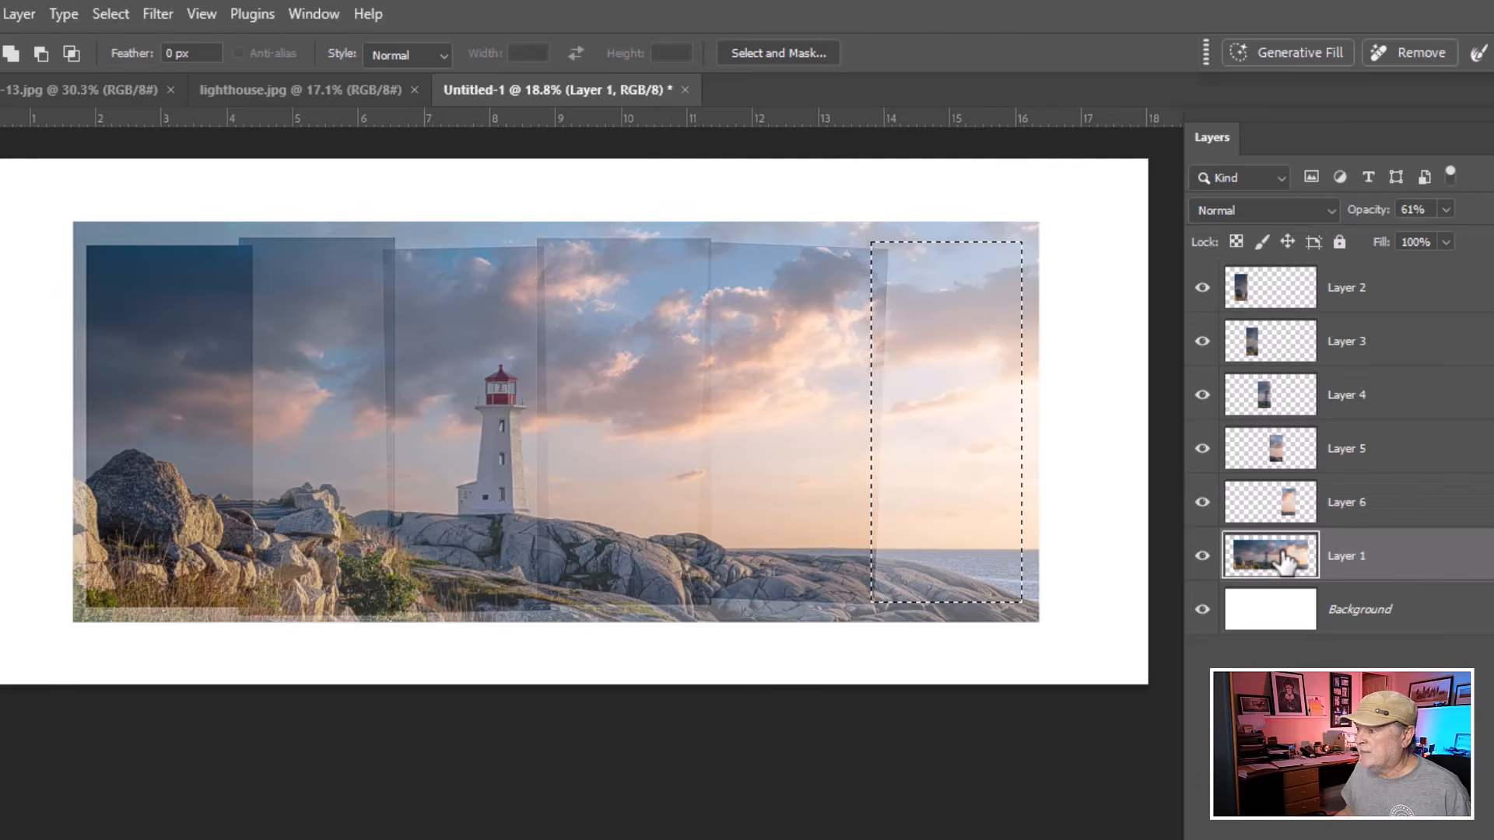
key(ctrl+j)
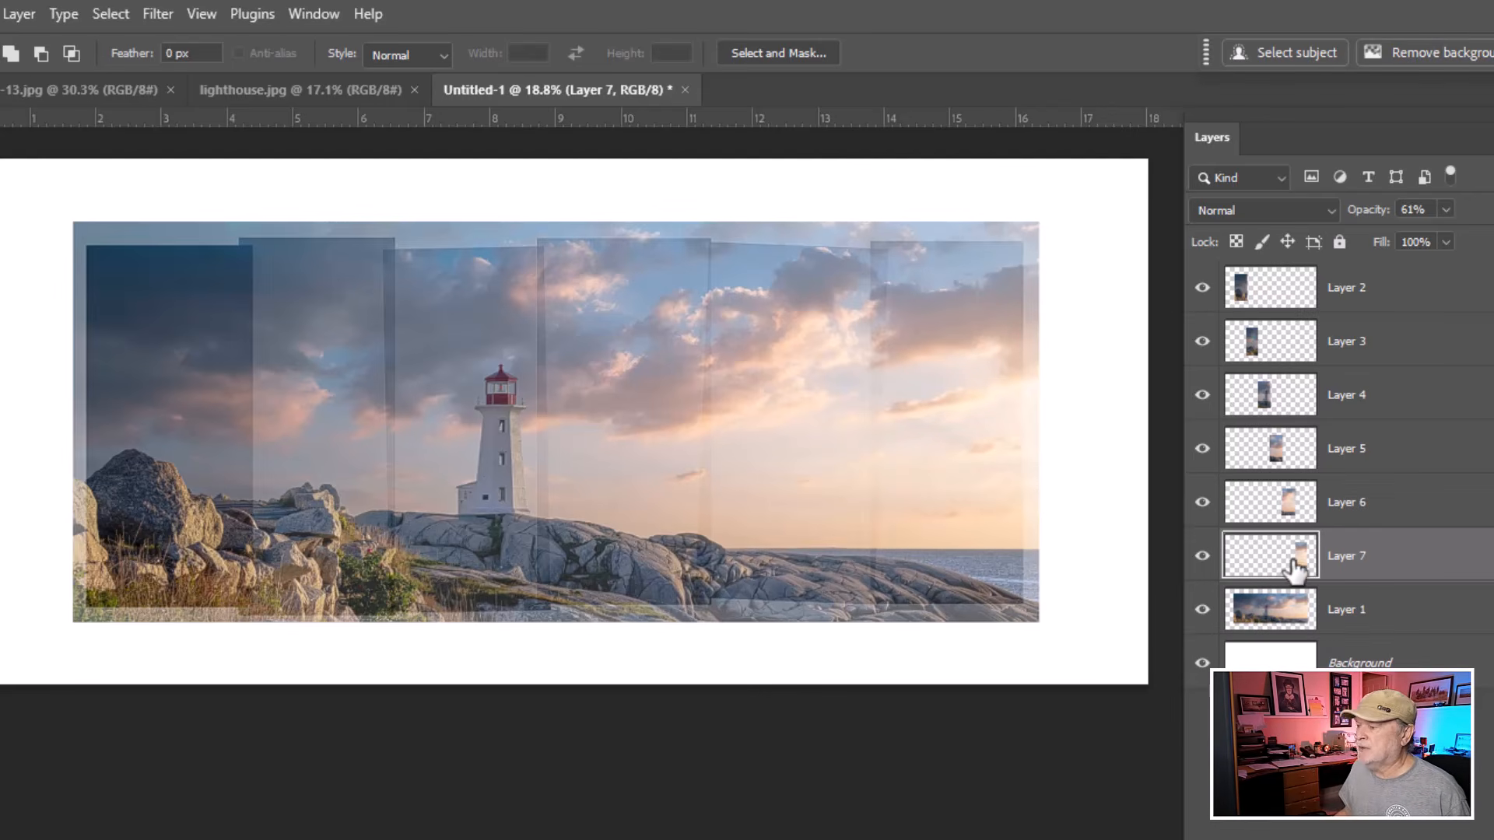
Delete the original lighthouse layer, leaving only the strip layers and background.
click(1277, 609)
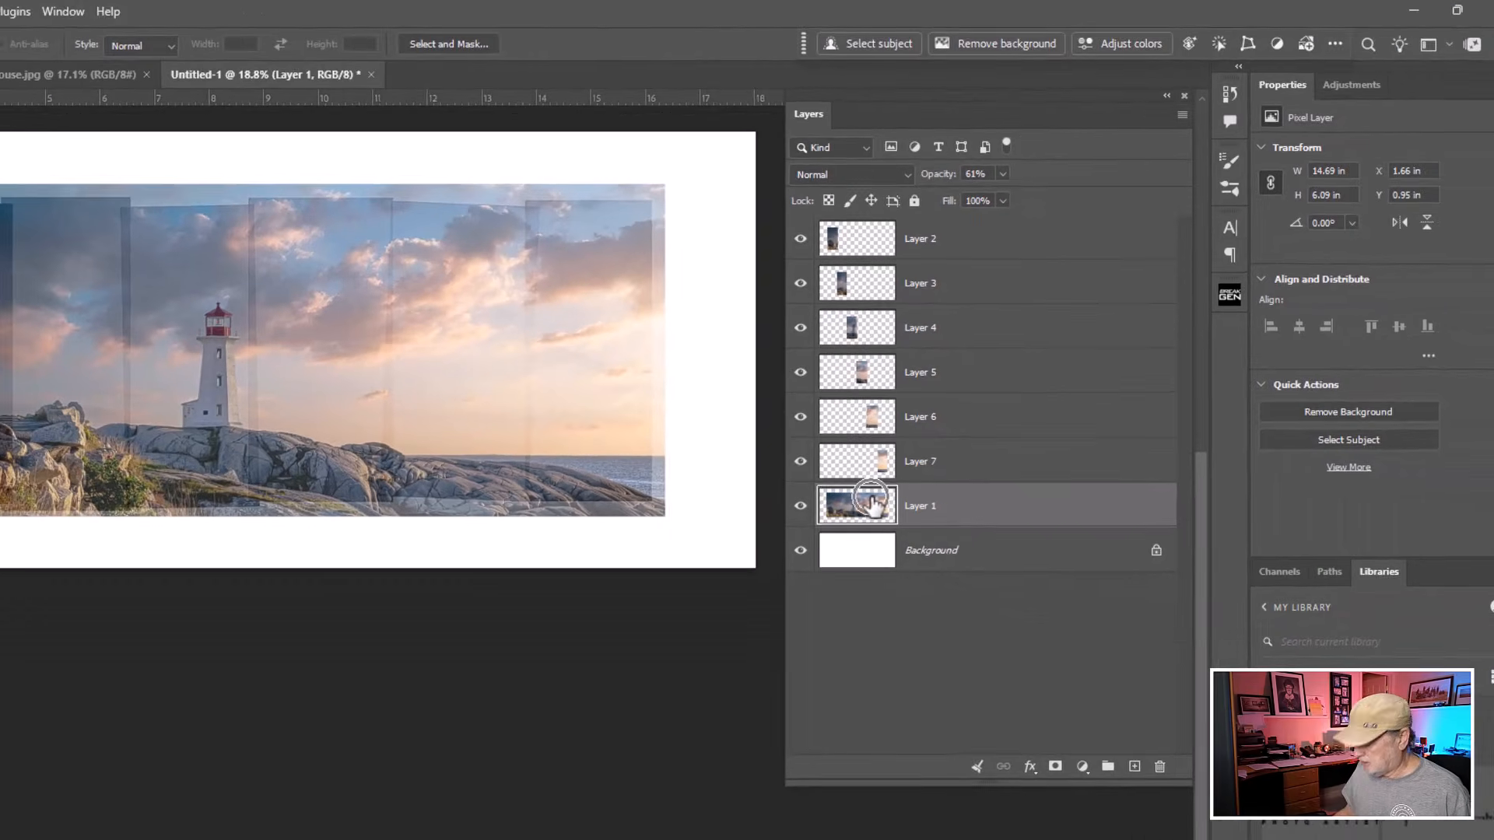
key(Delete)
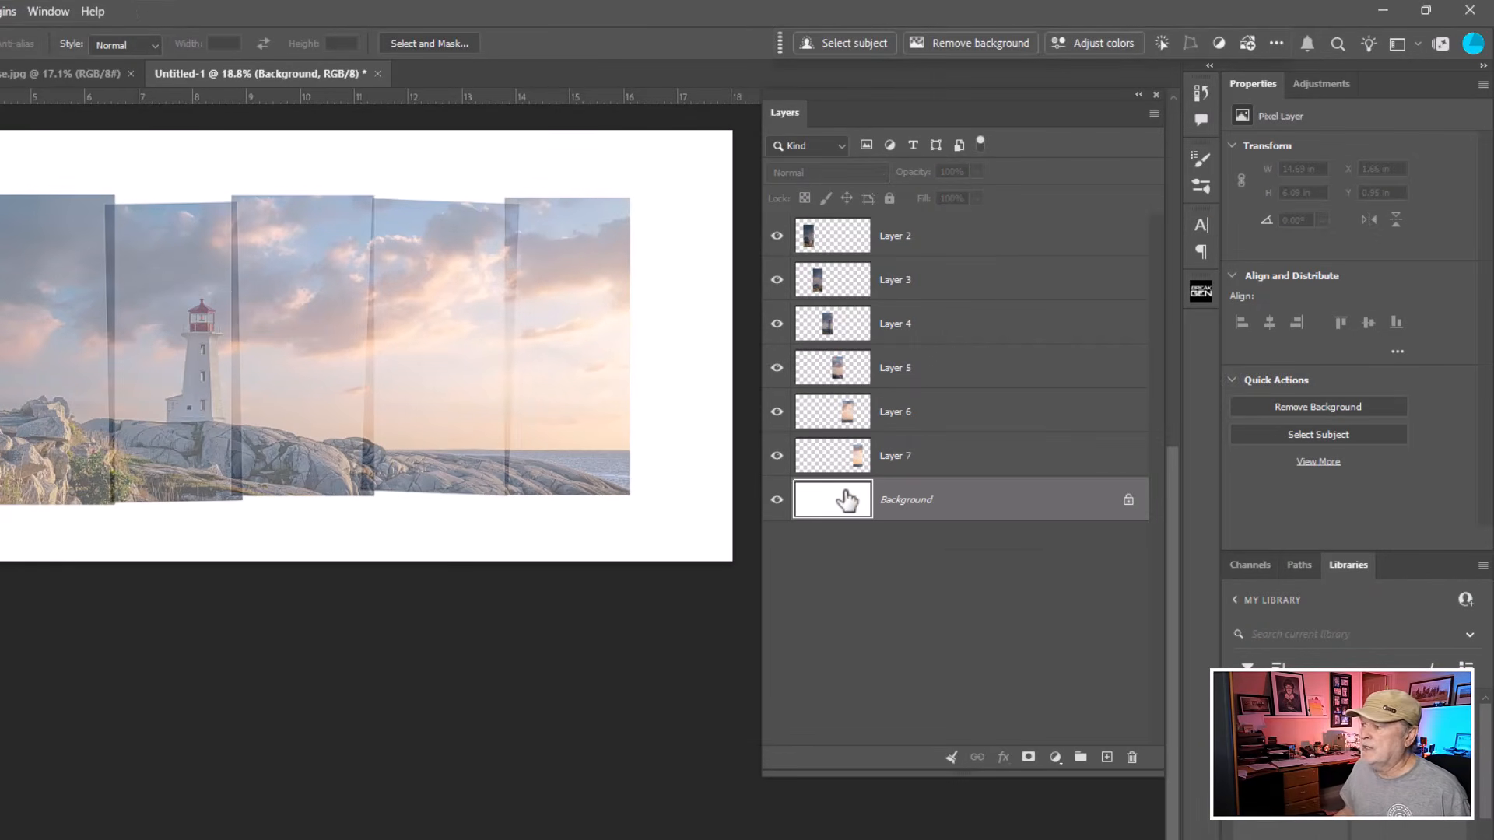
Select all six strip layers together and set them to 100% opacity.
click(944, 239)
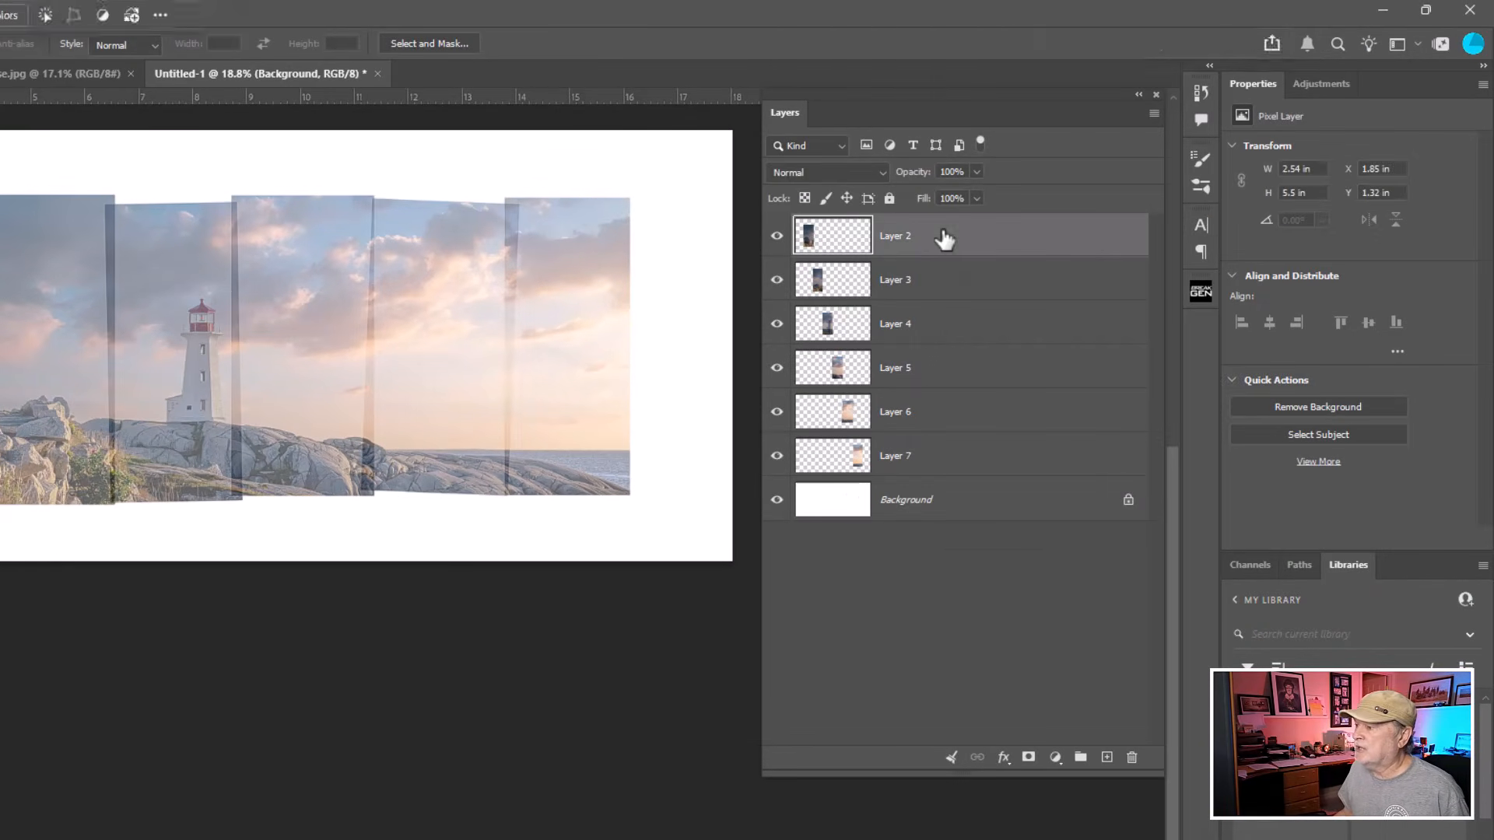
shift+click(968, 459)
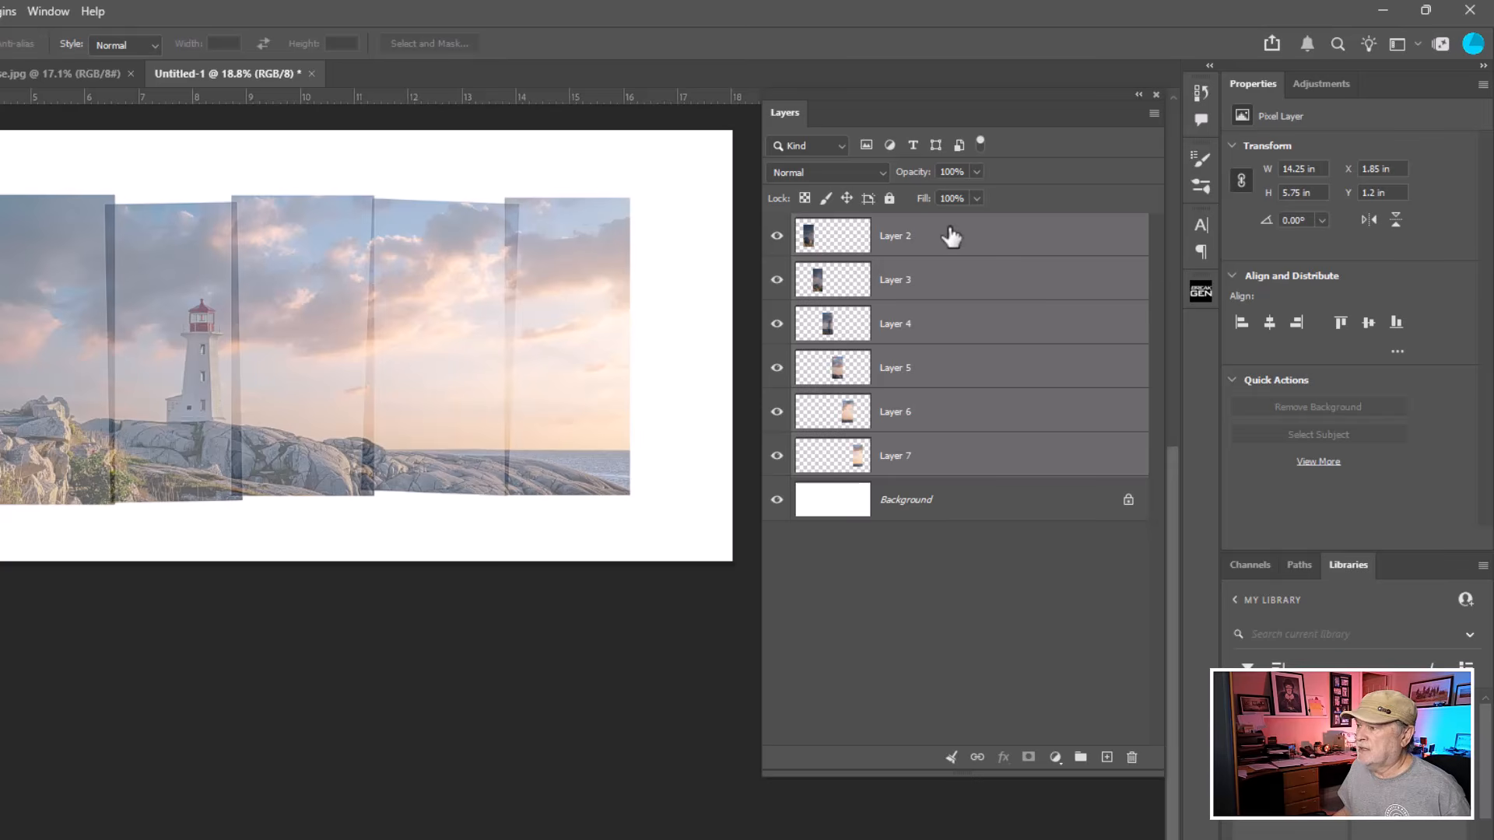
key(ctrl)
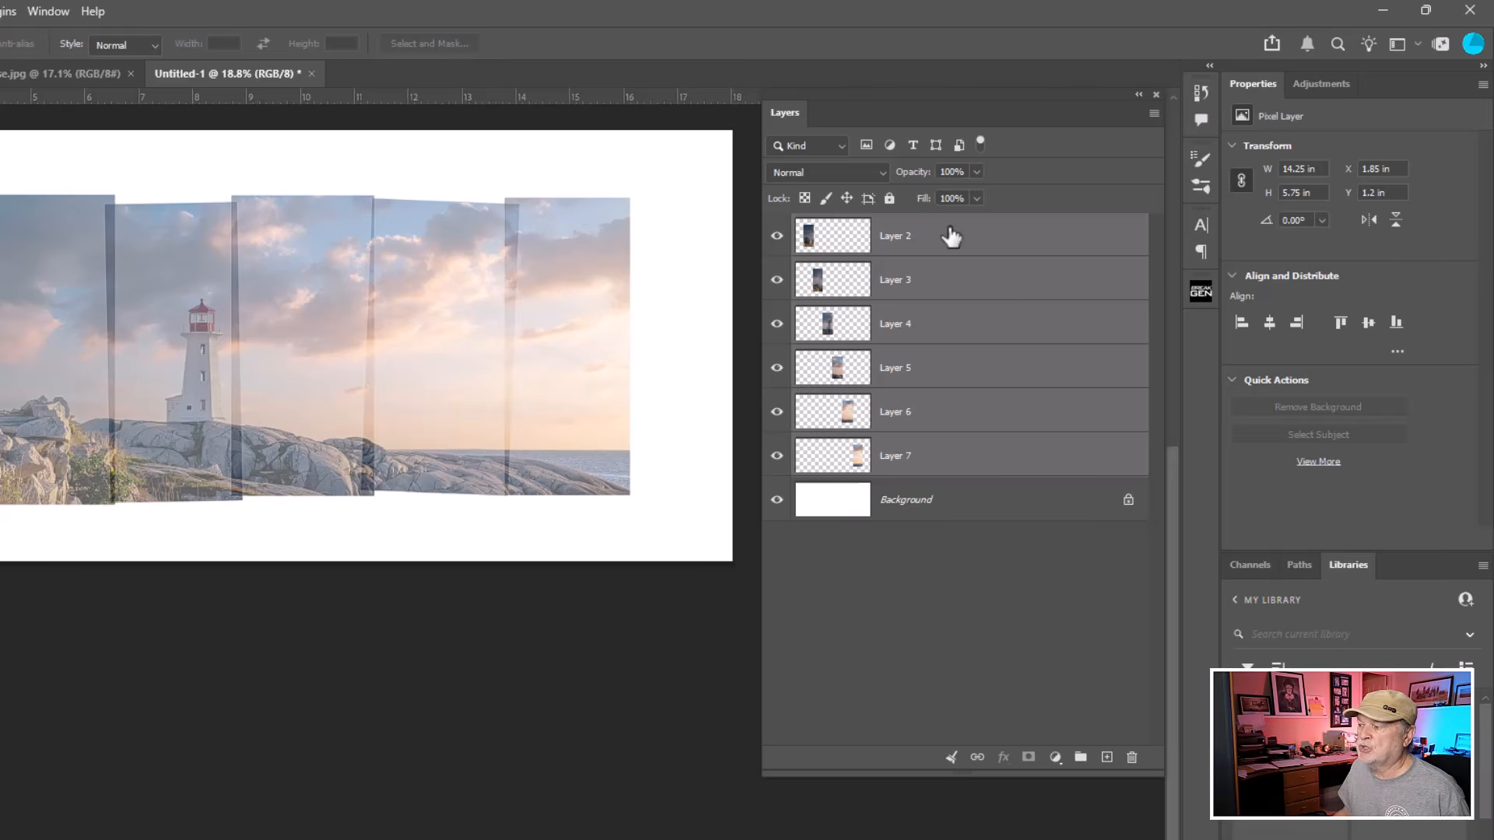
key(ctrl)
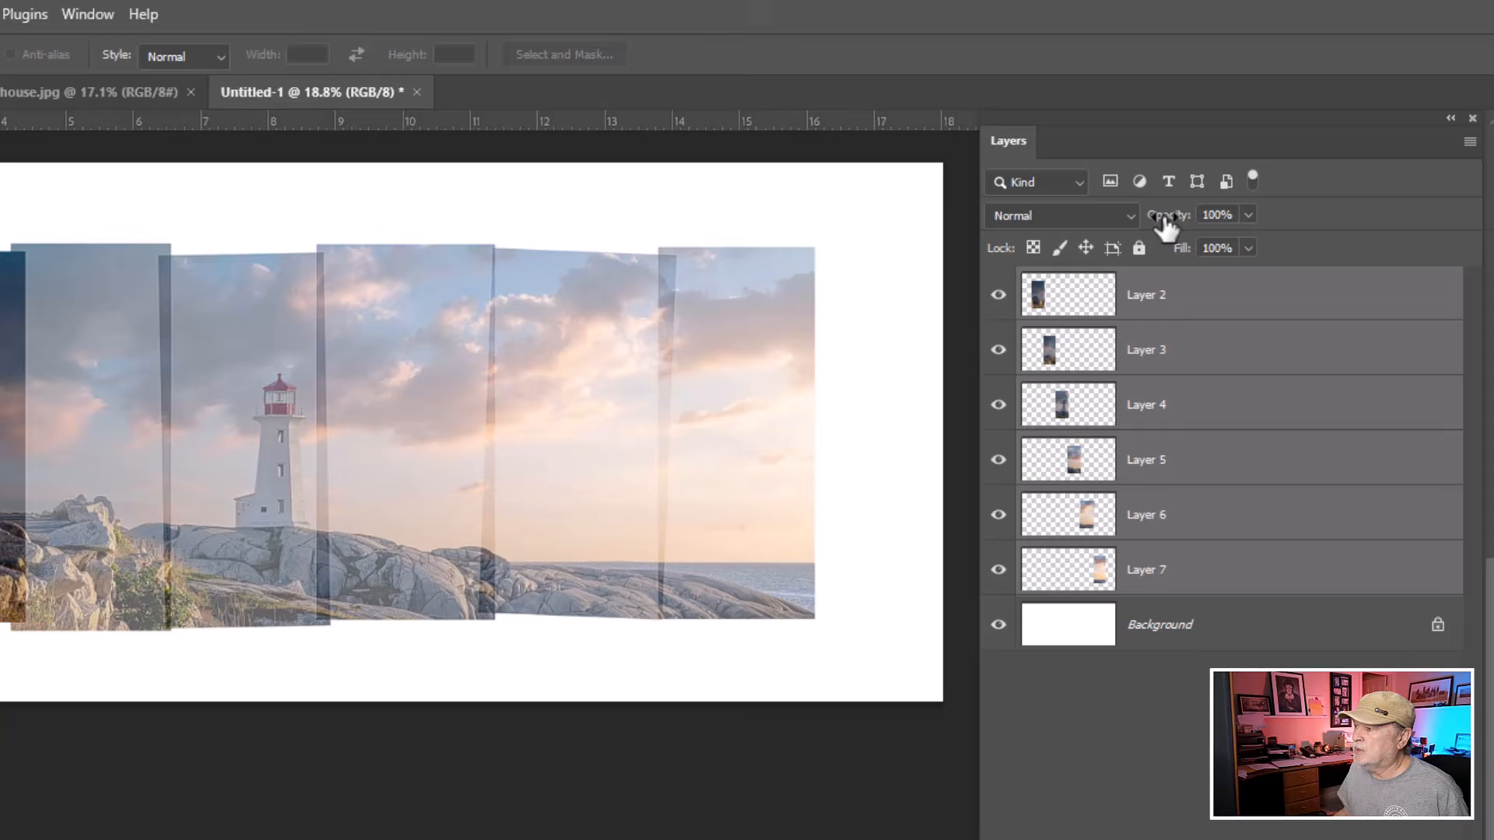
drag(1167, 228, 1323, 226)
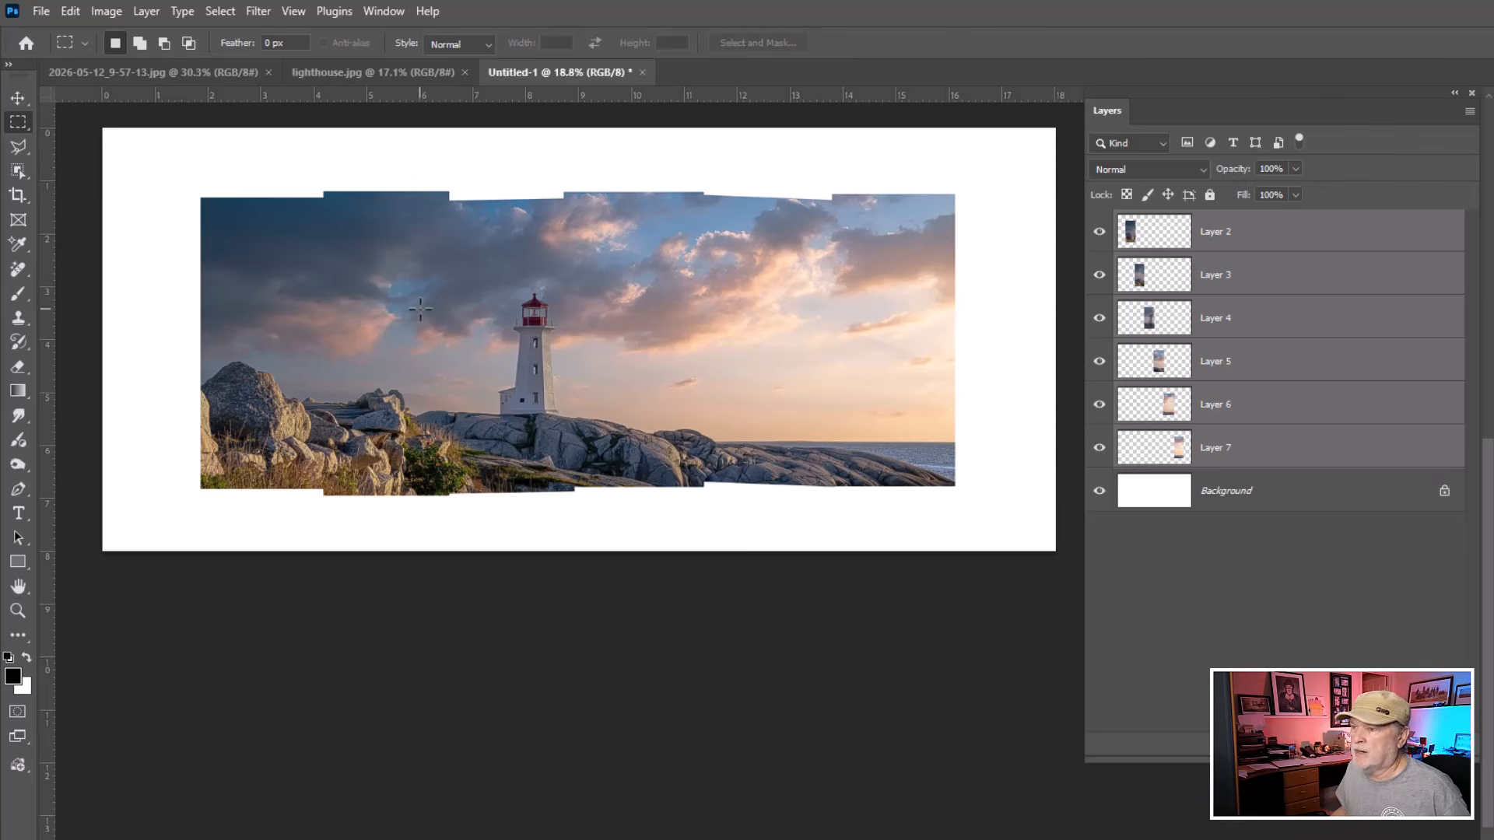
Compare the panorama against the sample image in its tab, then return to the working document.
click(194, 70)
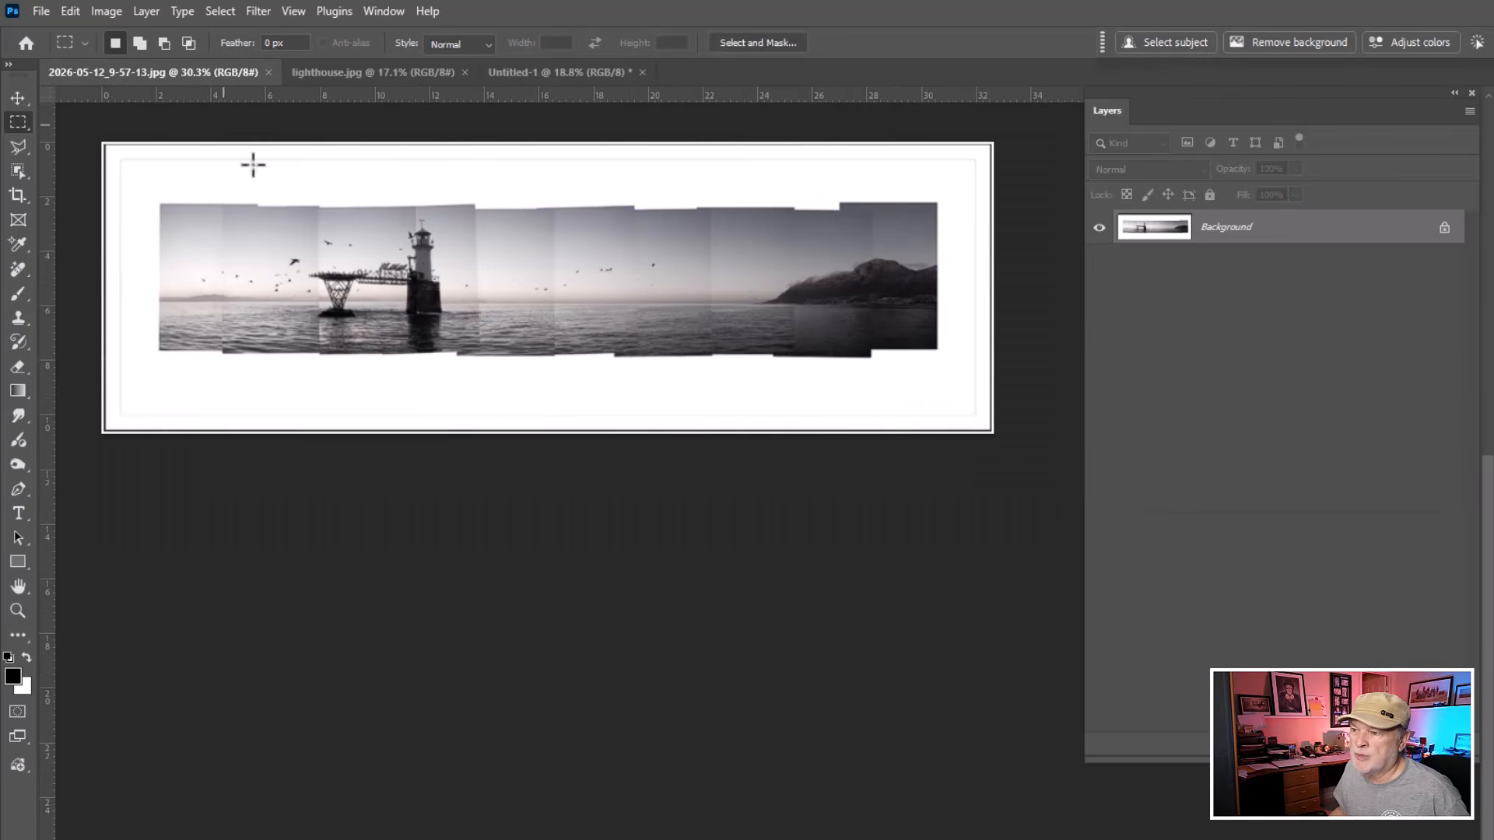
click(504, 72)
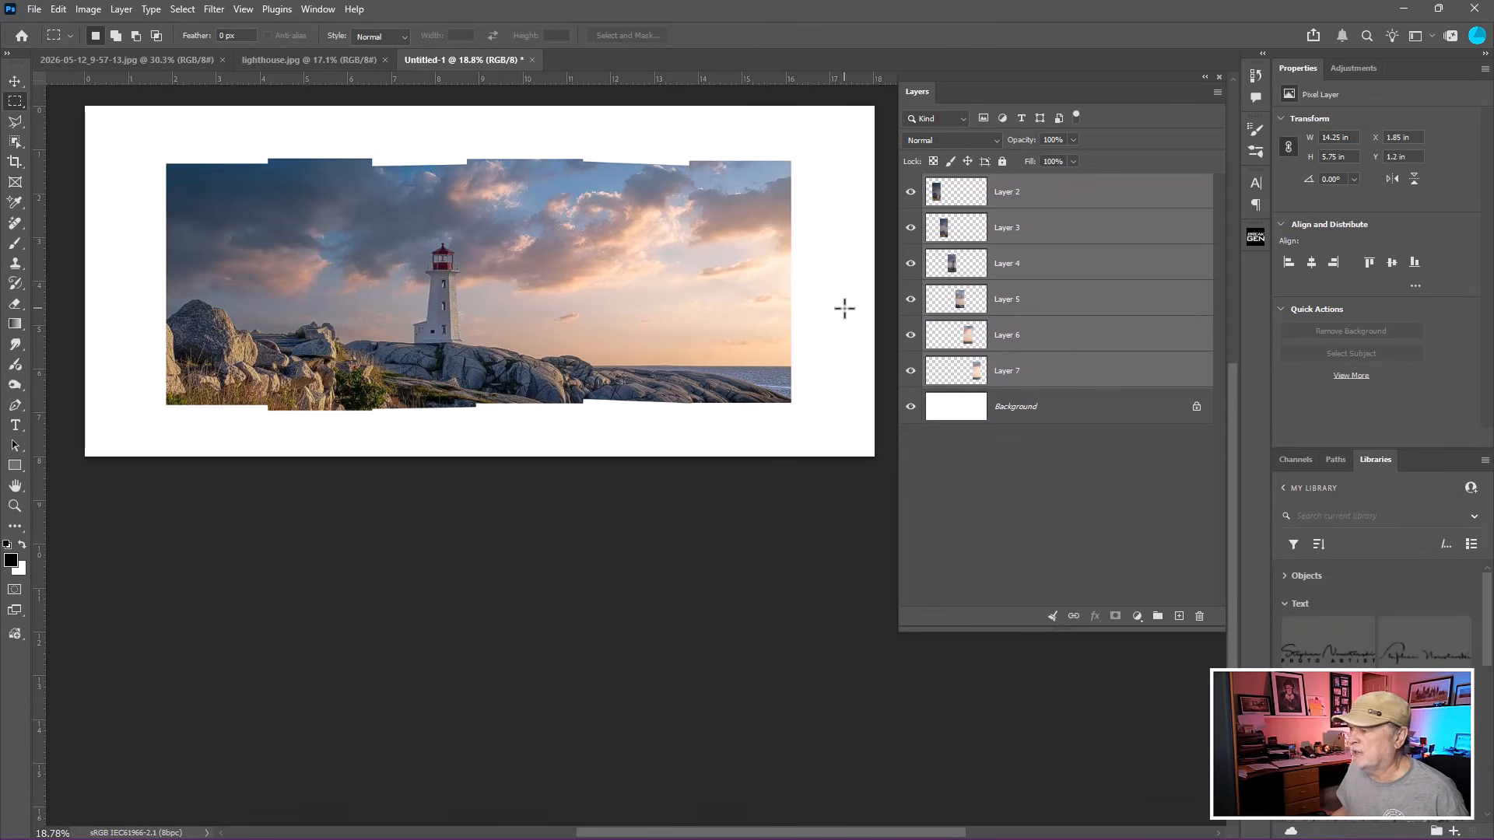
Add an Inner Shadow to Layer 2 with 21% opacity, 90° angle, 36 px distance, 29% choke and 221 px size.
click(1055, 197)
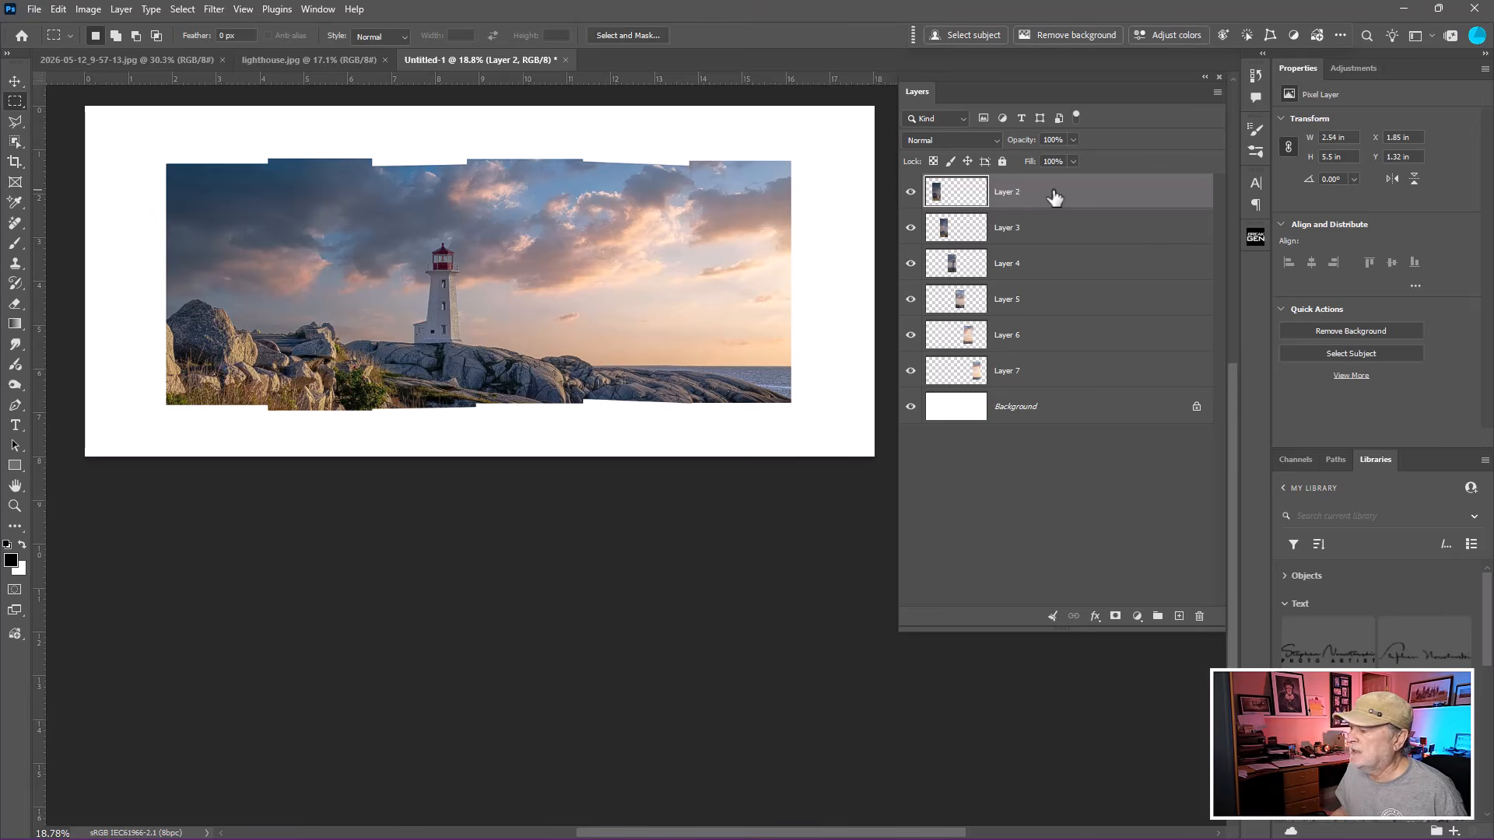
click(1095, 617)
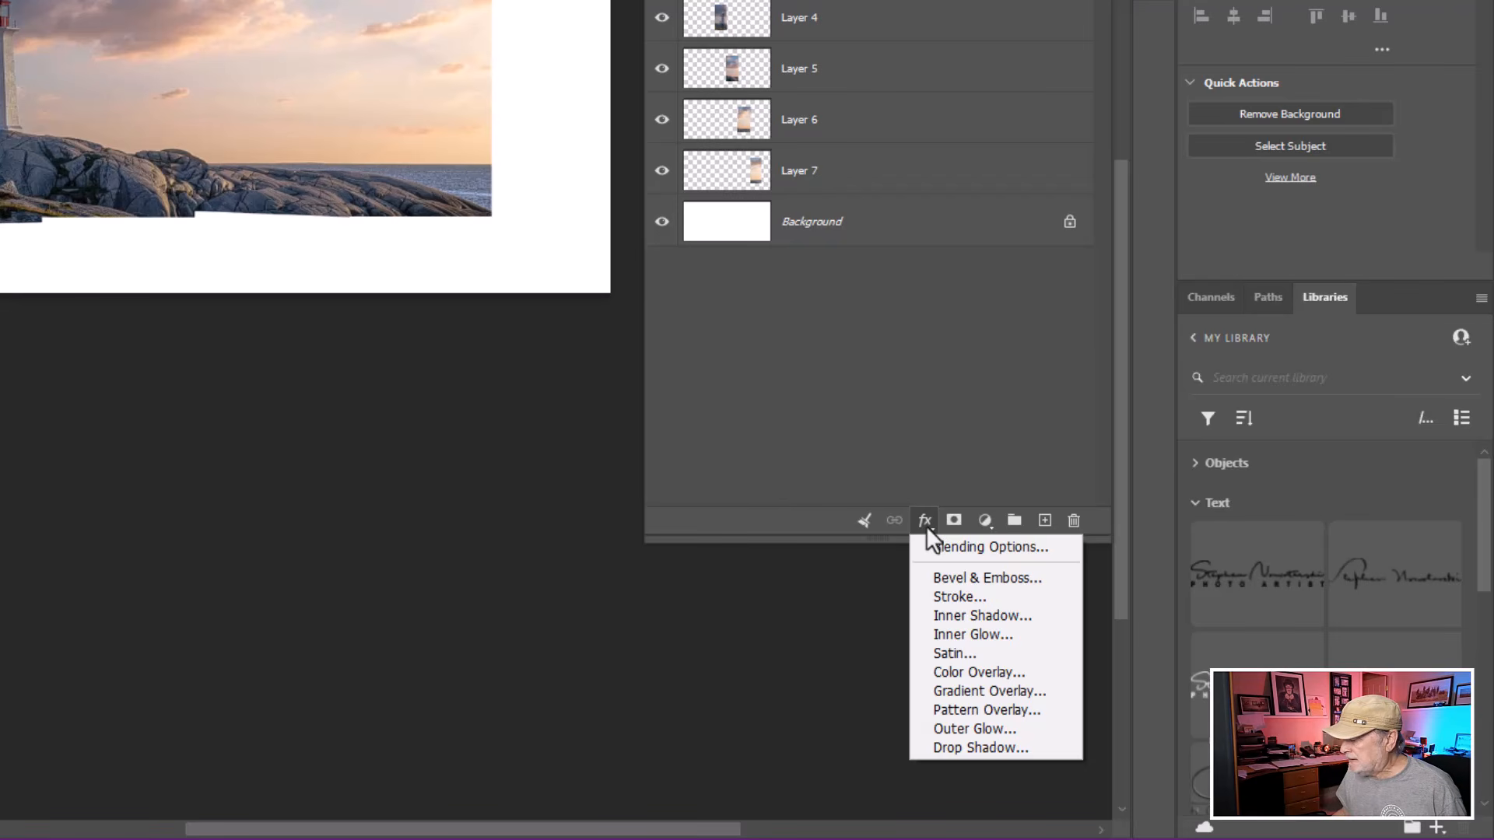
click(965, 615)
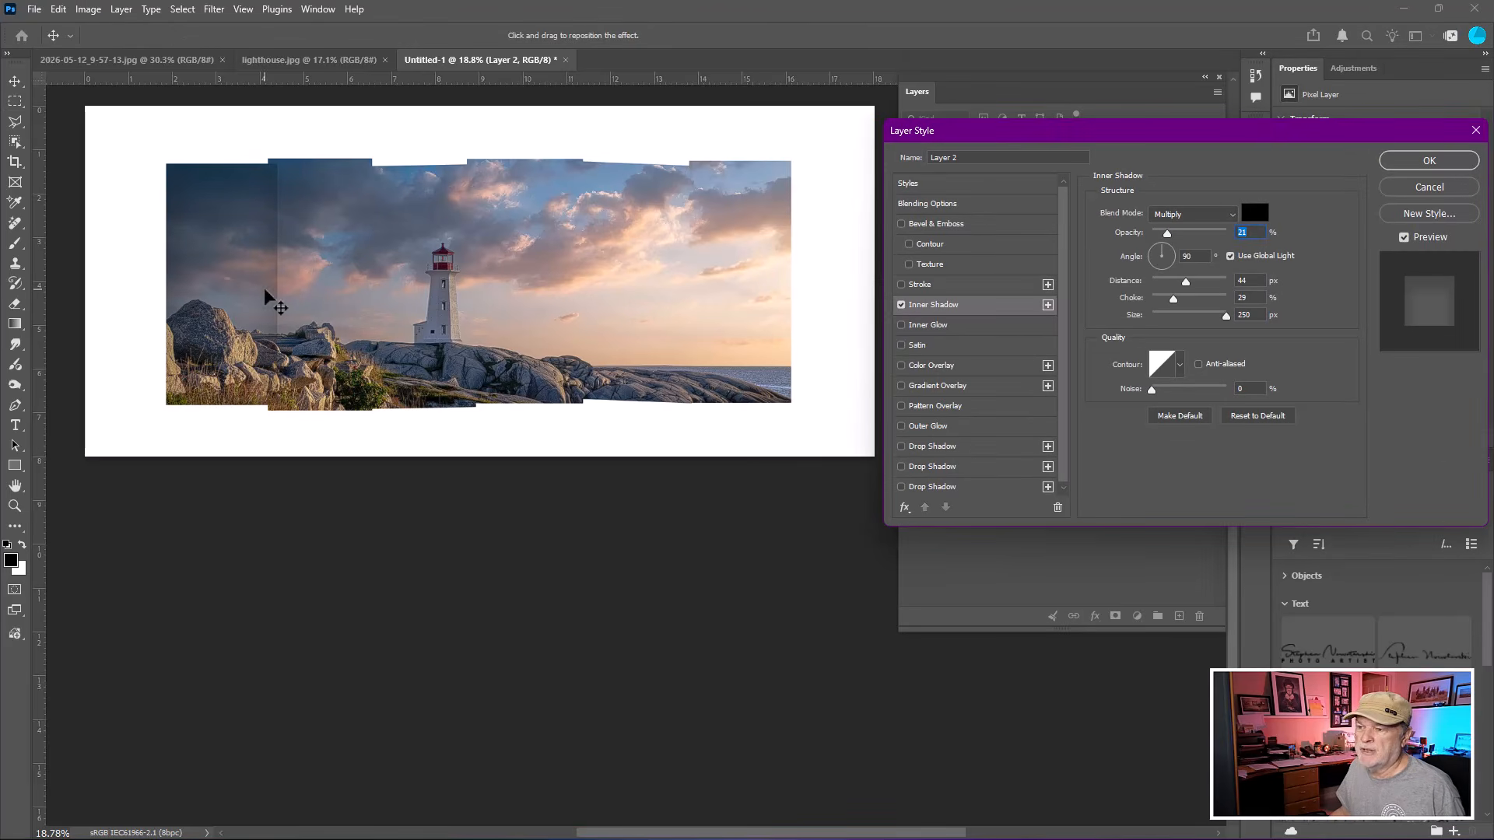
click(1402, 237)
click(1402, 238)
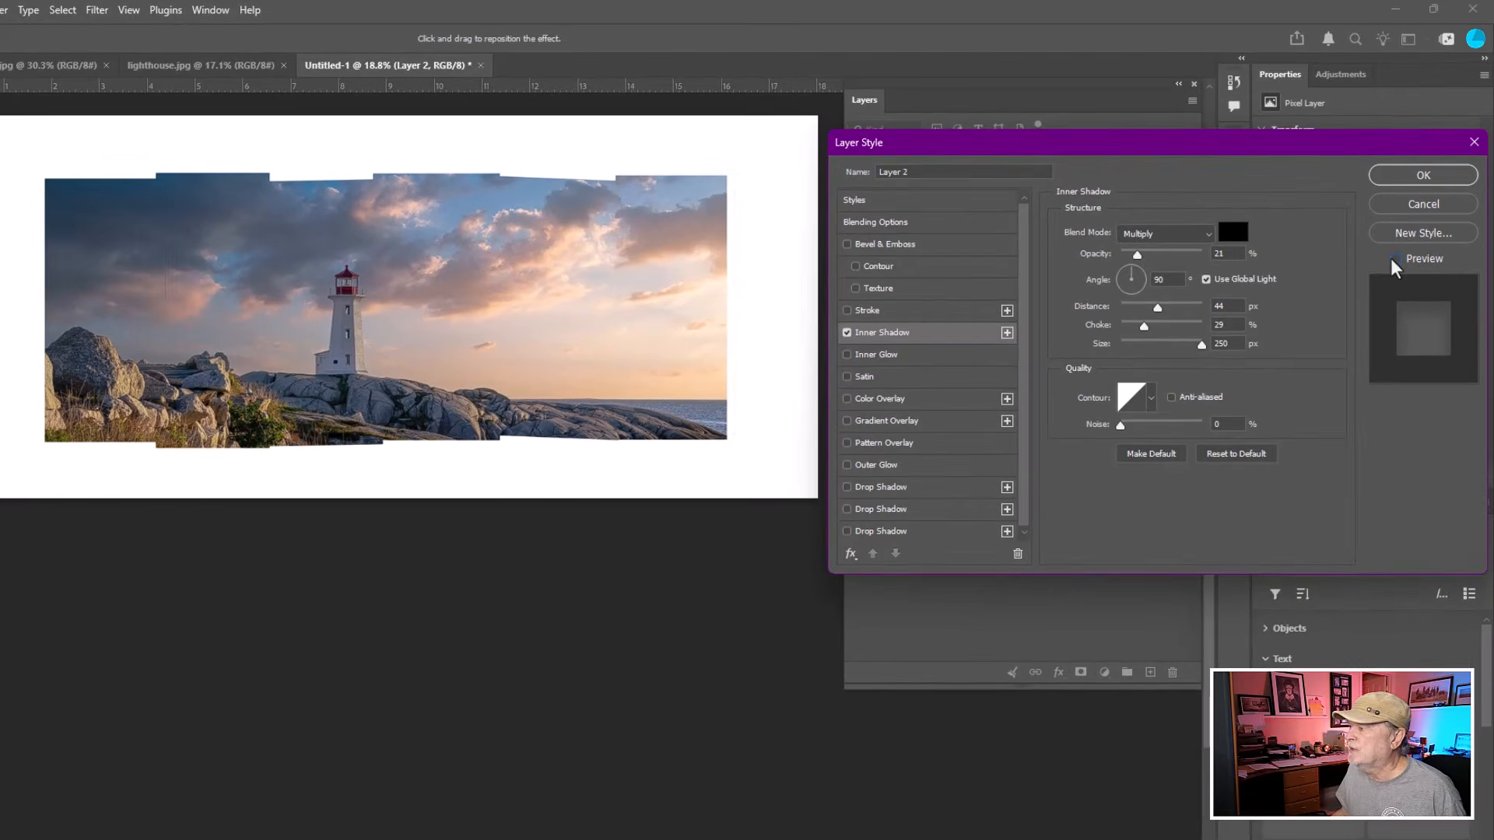
click(1402, 237)
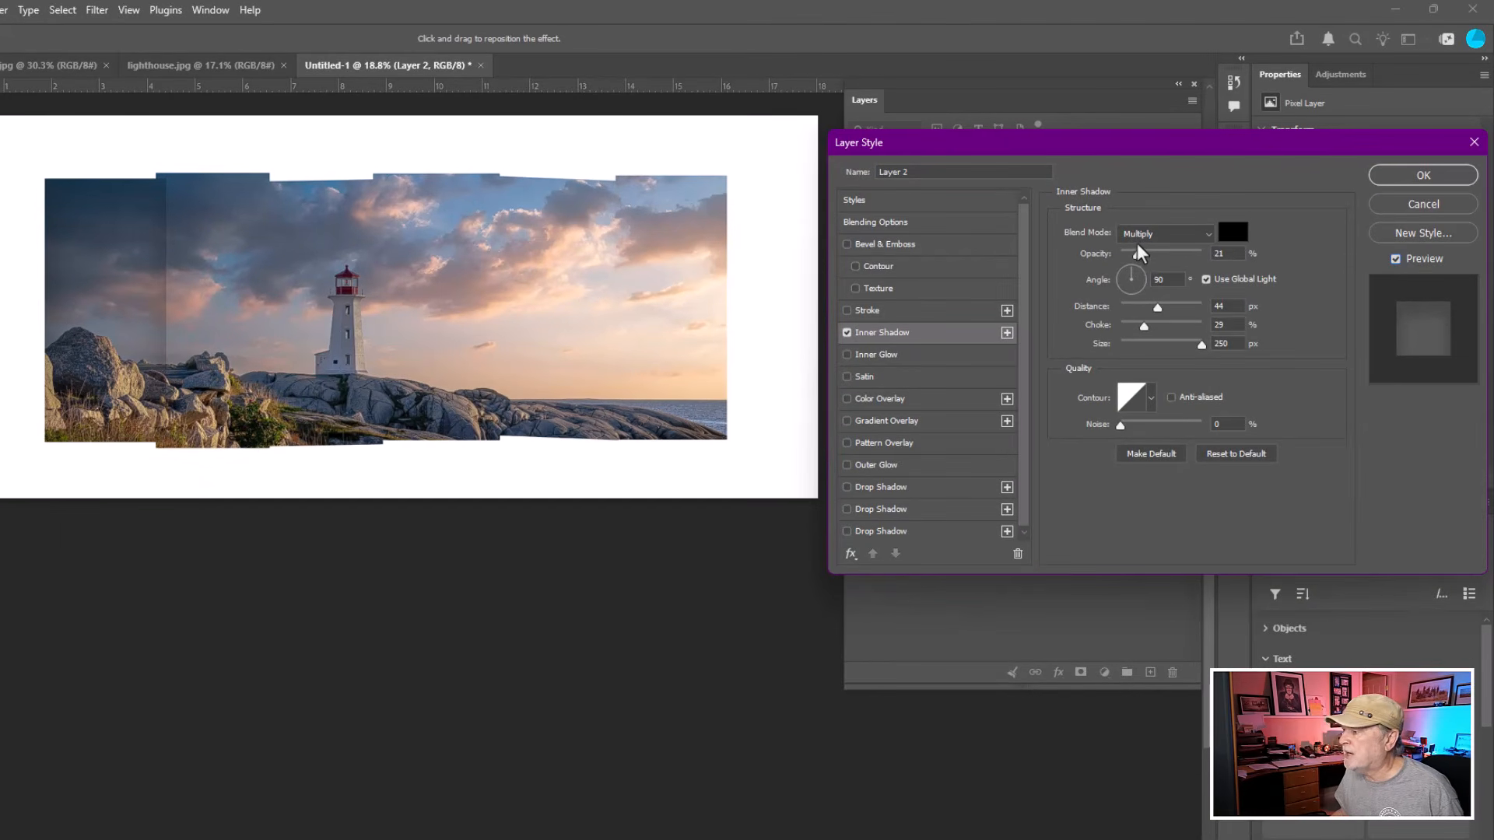
key(ctrl)
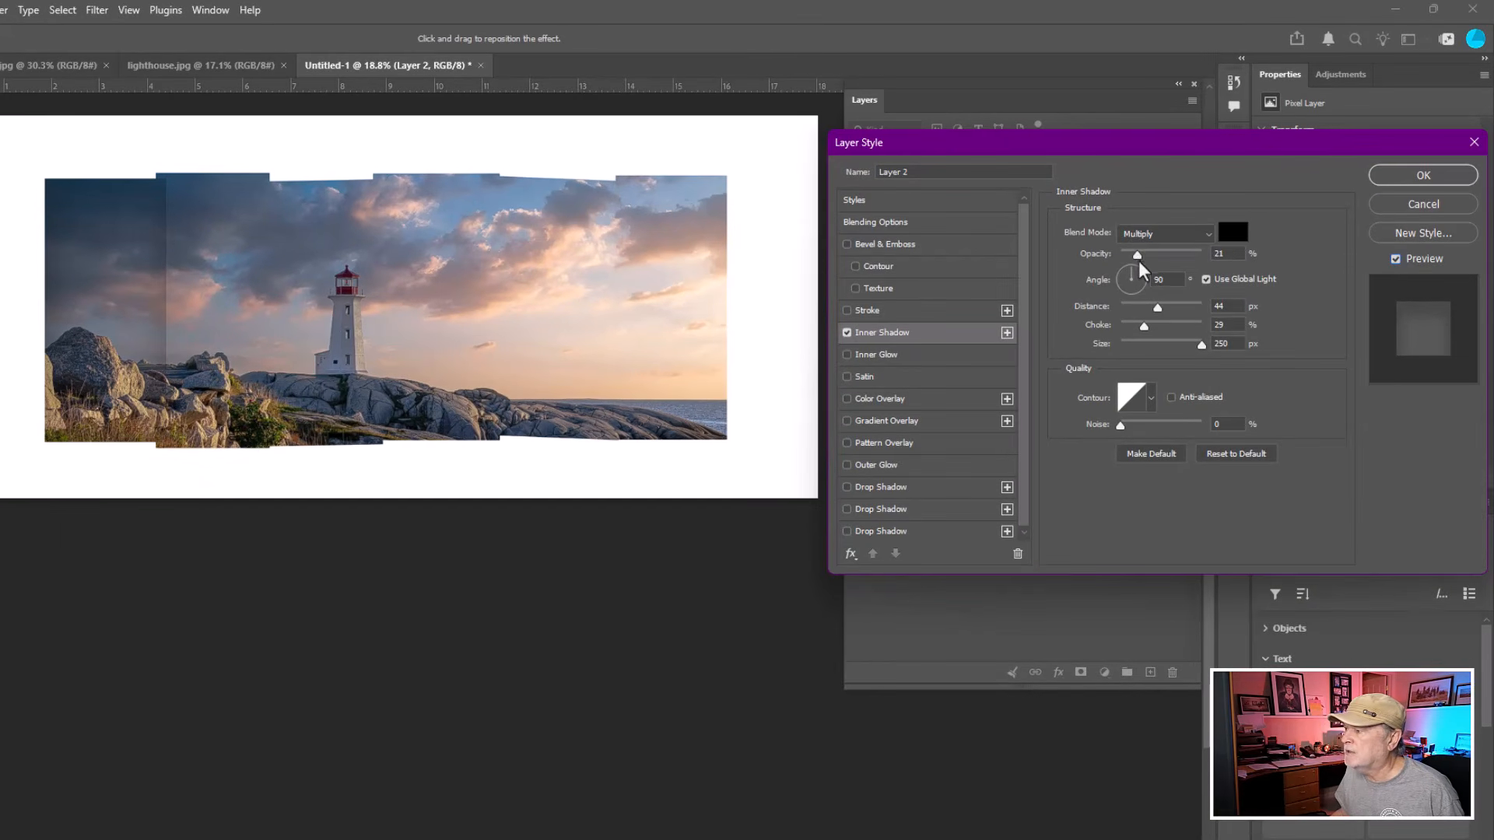
drag(1138, 263, 1194, 346)
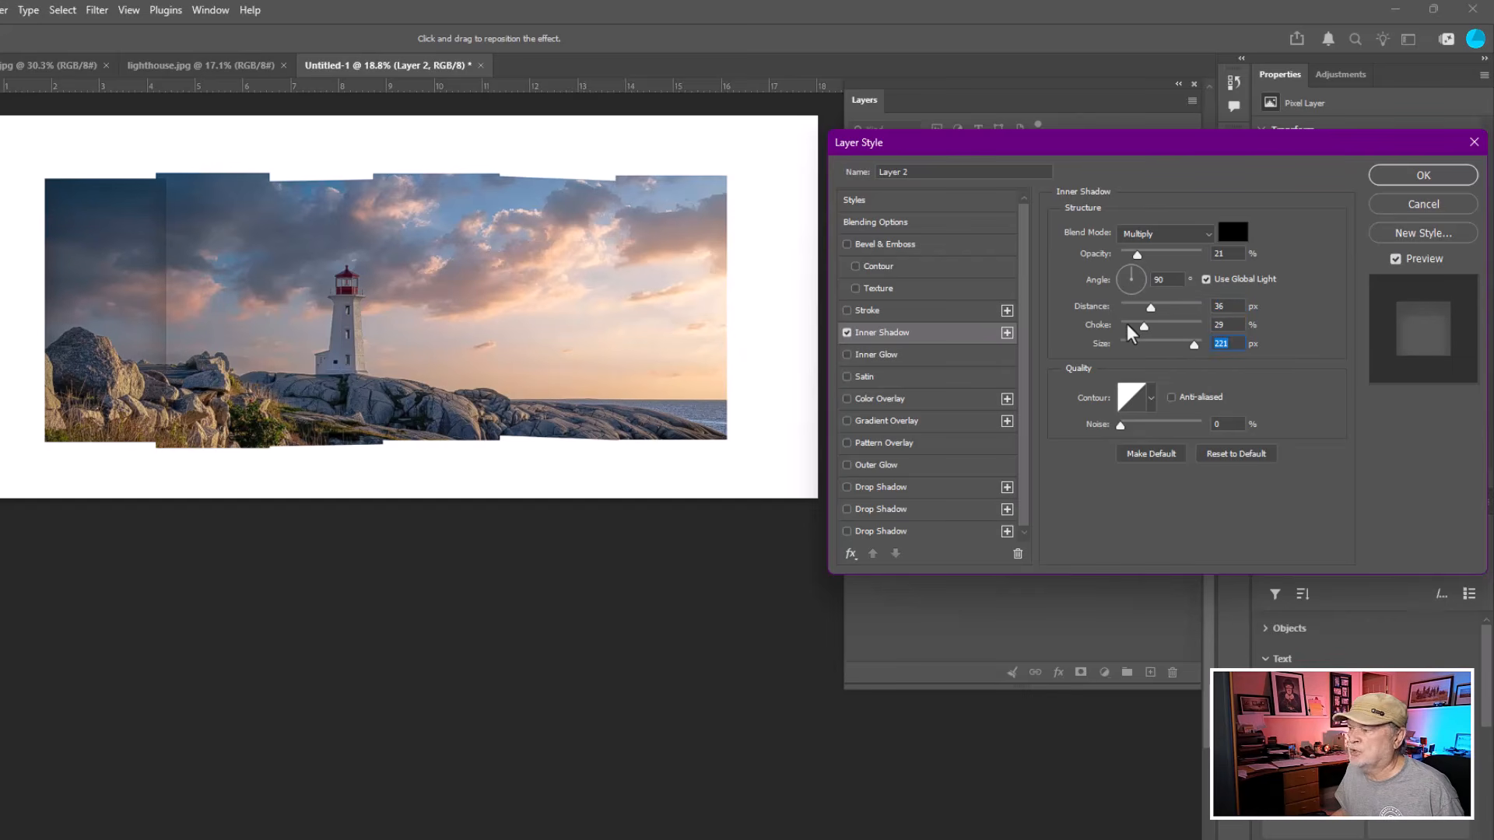
click(1396, 185)
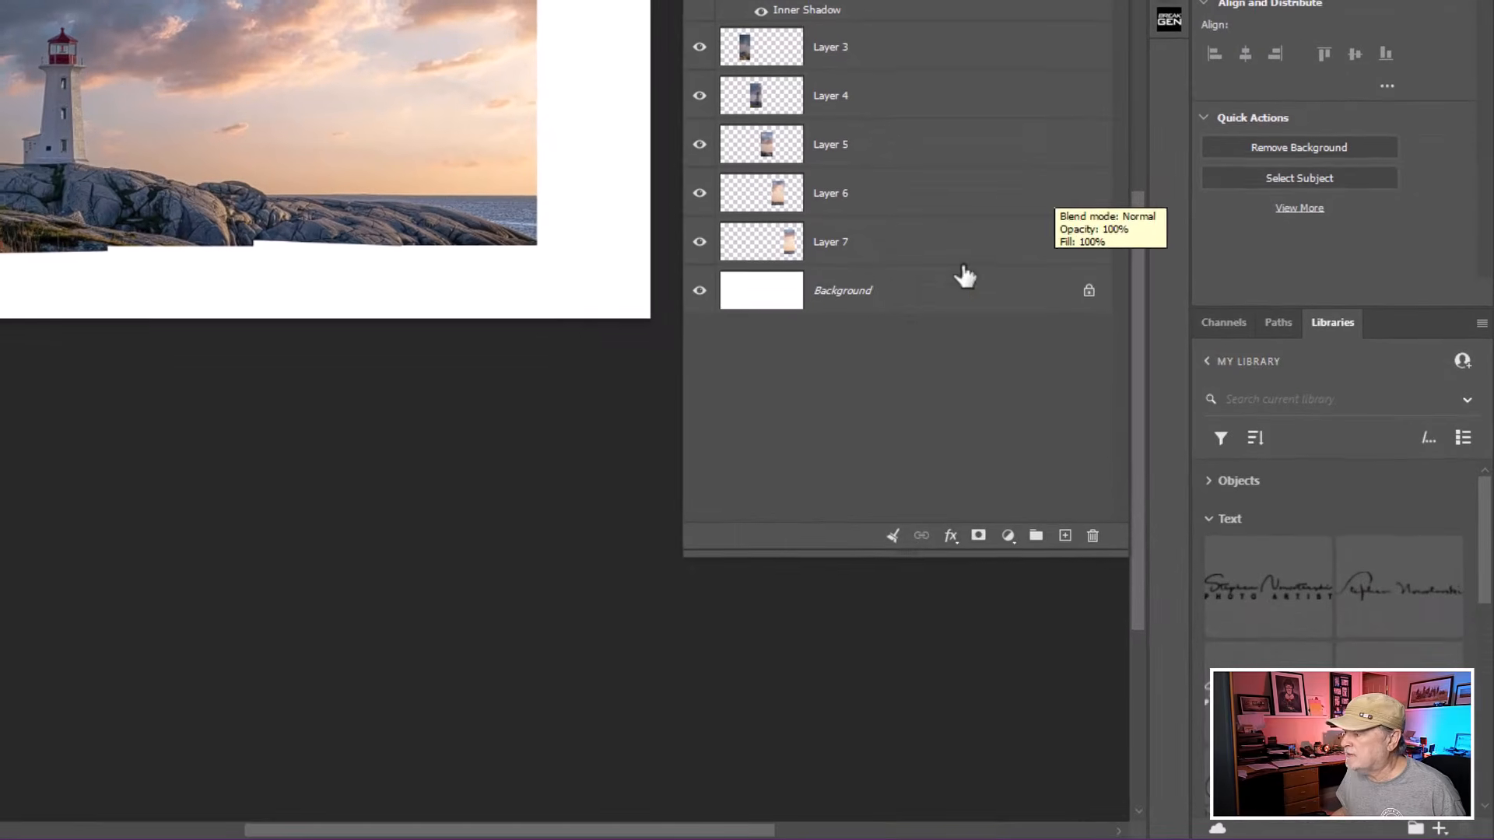
Add a Drop Shadow to Layer 2 with 22% opacity, 20 px distance, 19% spread and 35 px size.
click(951, 535)
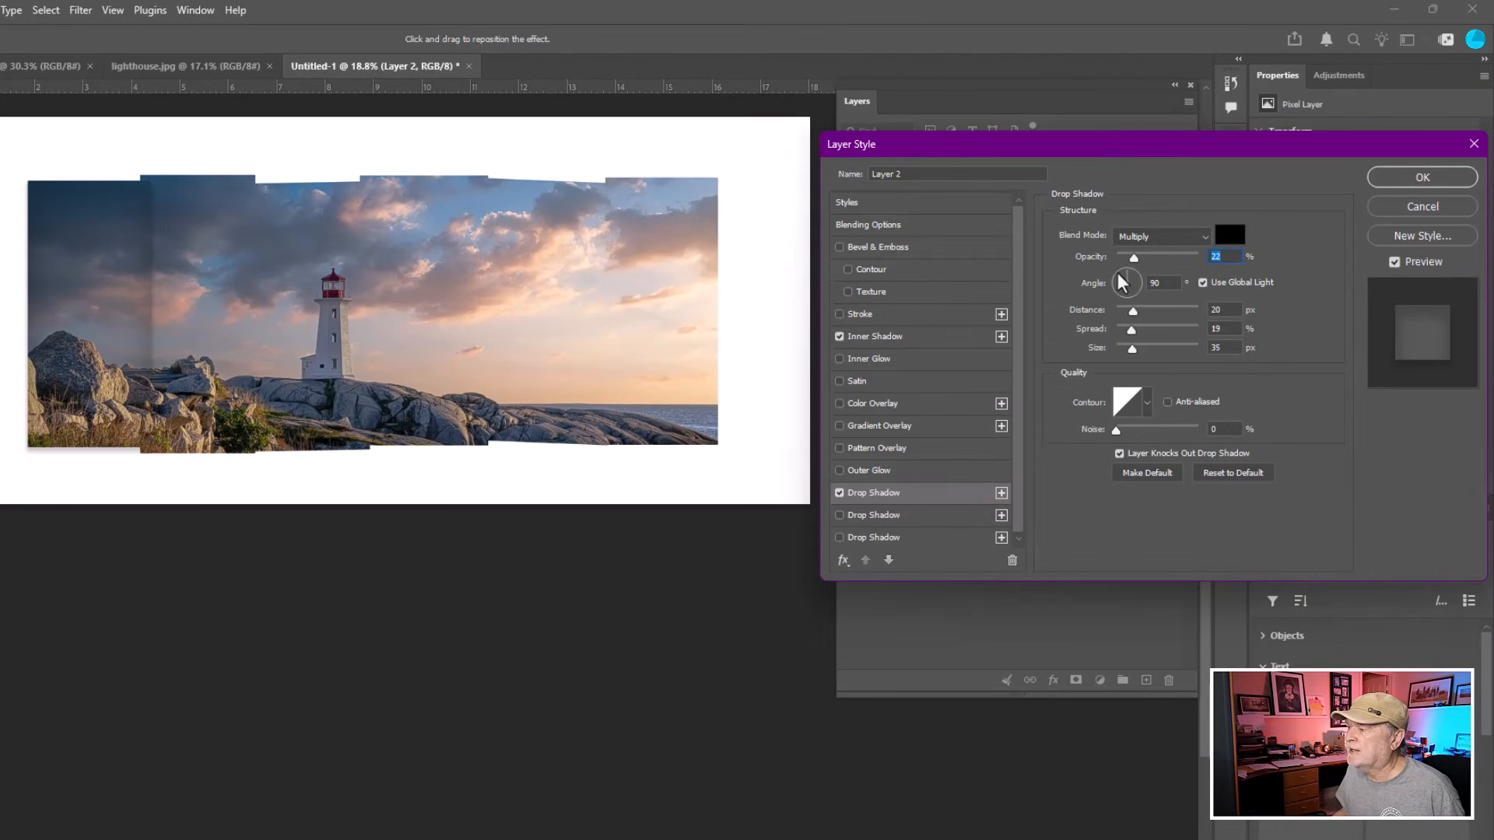
click(1393, 262)
click(1393, 261)
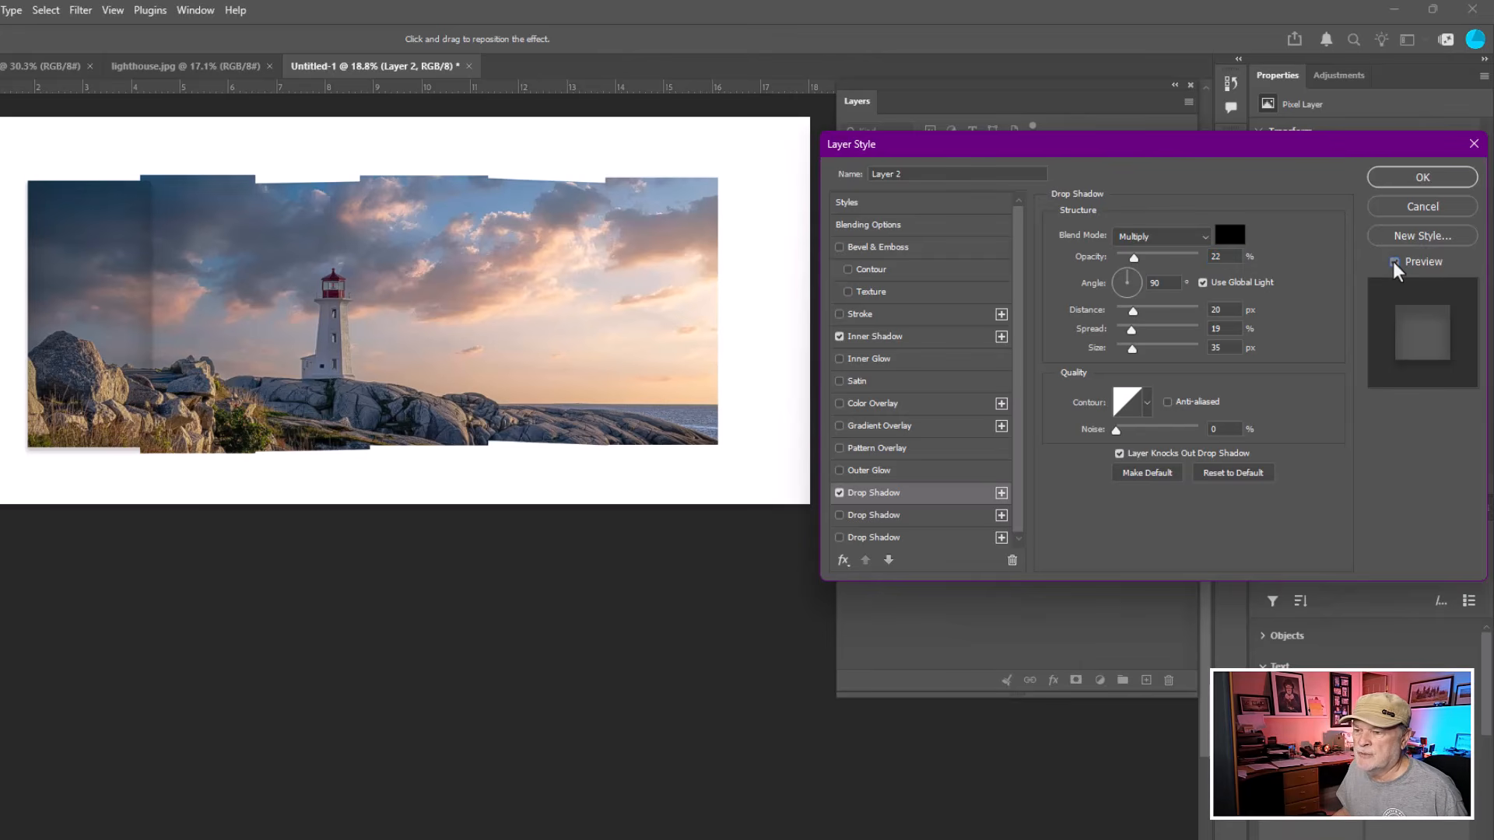
click(1393, 262)
click(1392, 261)
click(1393, 261)
click(1393, 261)
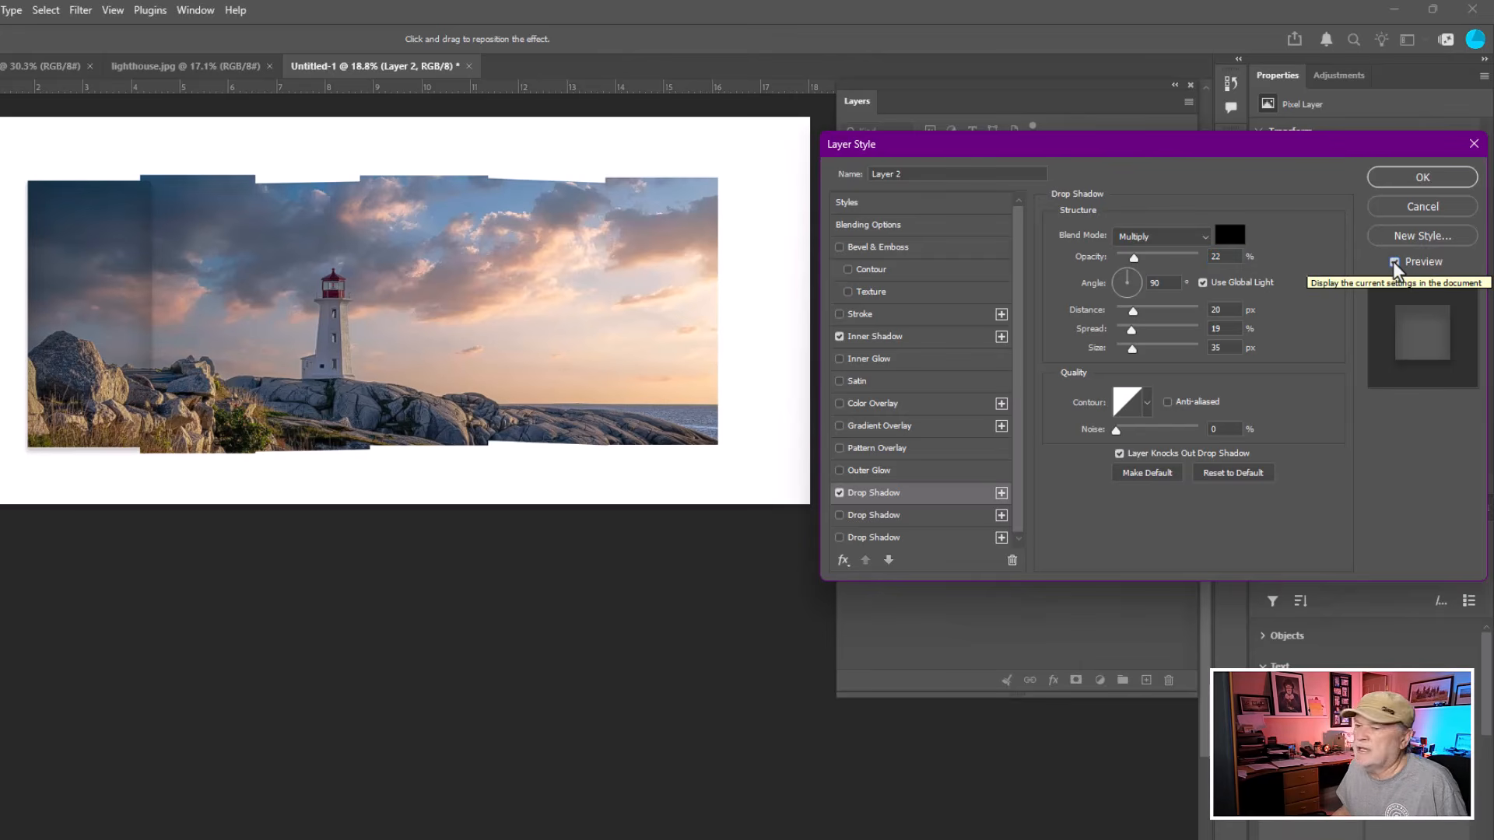
click(1393, 261)
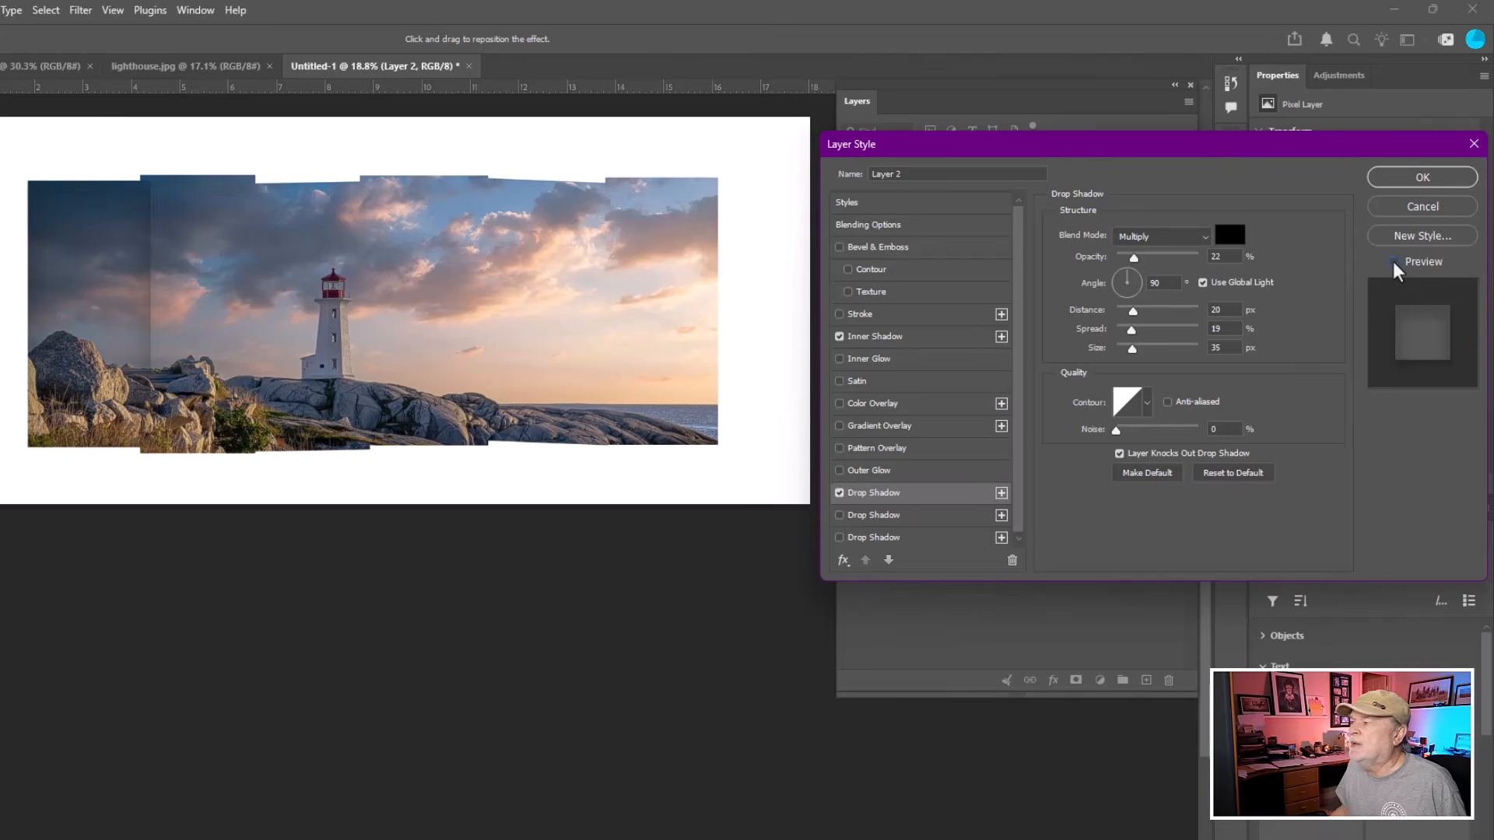
click(1393, 262)
click(1410, 183)
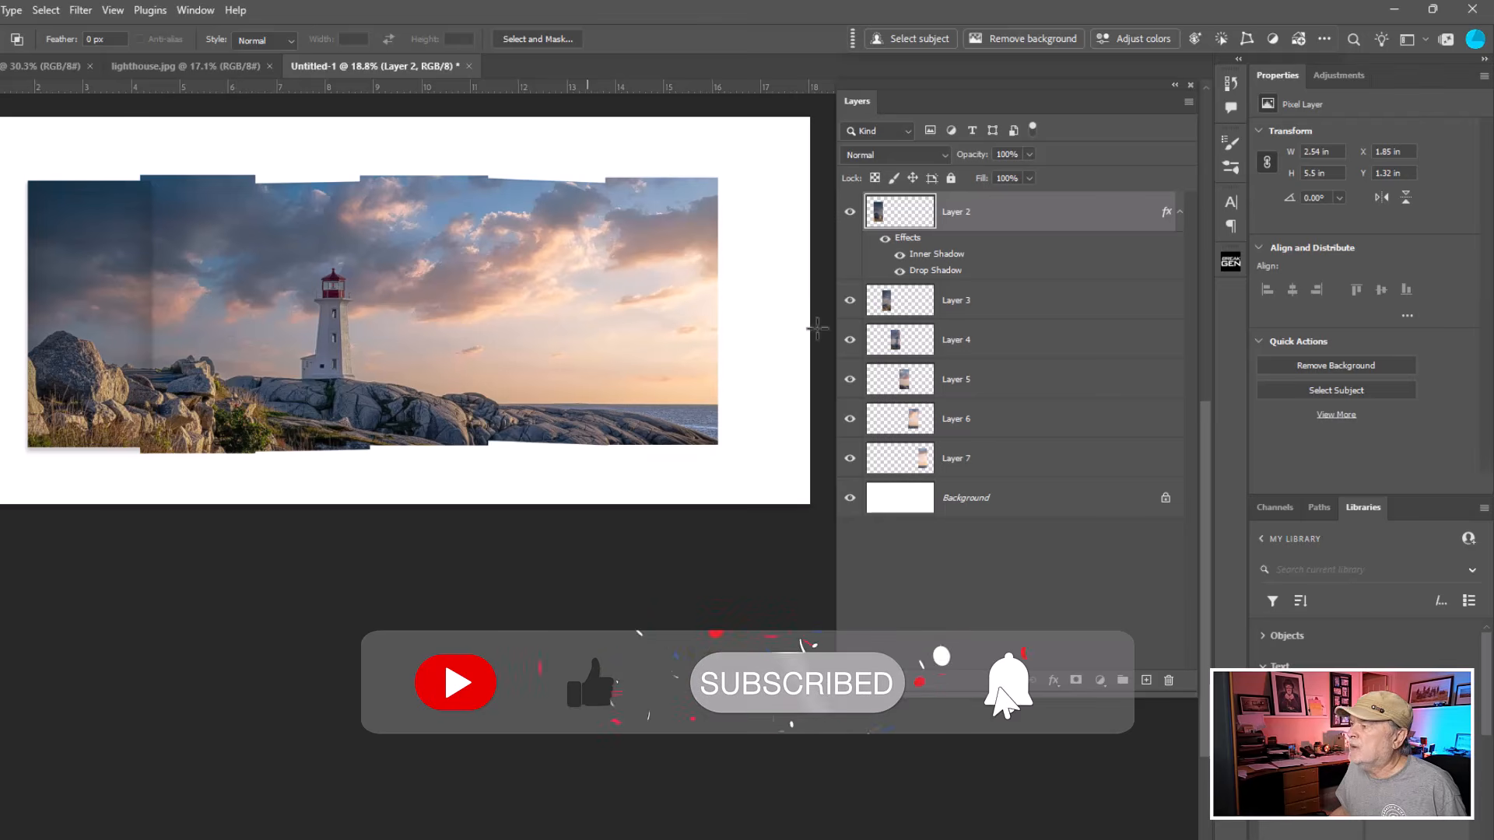
Copy Layer 2's effects onto each of the other strip layers, Layer 3 through Layer 7.
key(ctrl)
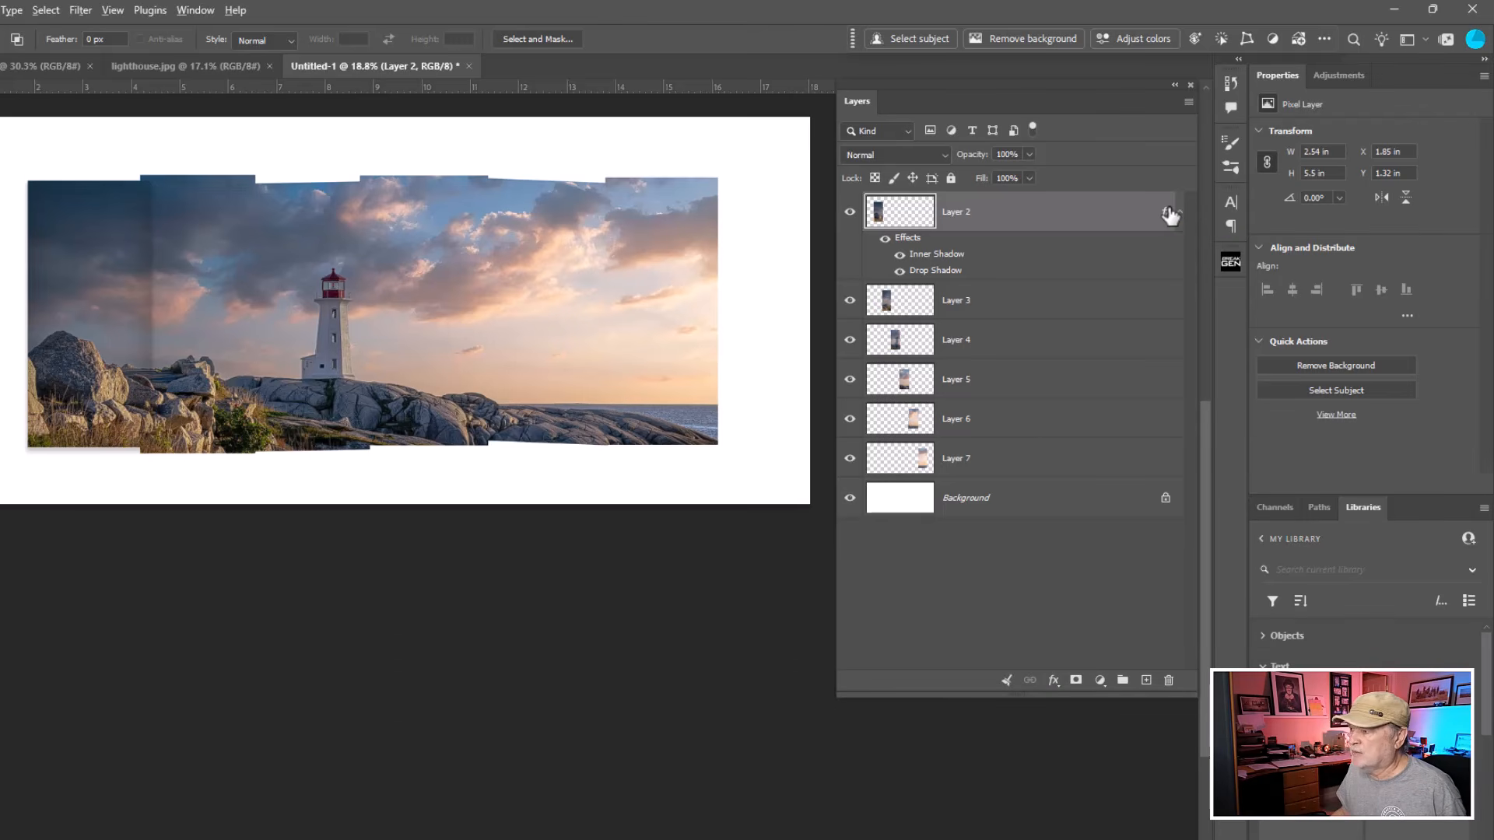
drag(1169, 213, 1165, 319)
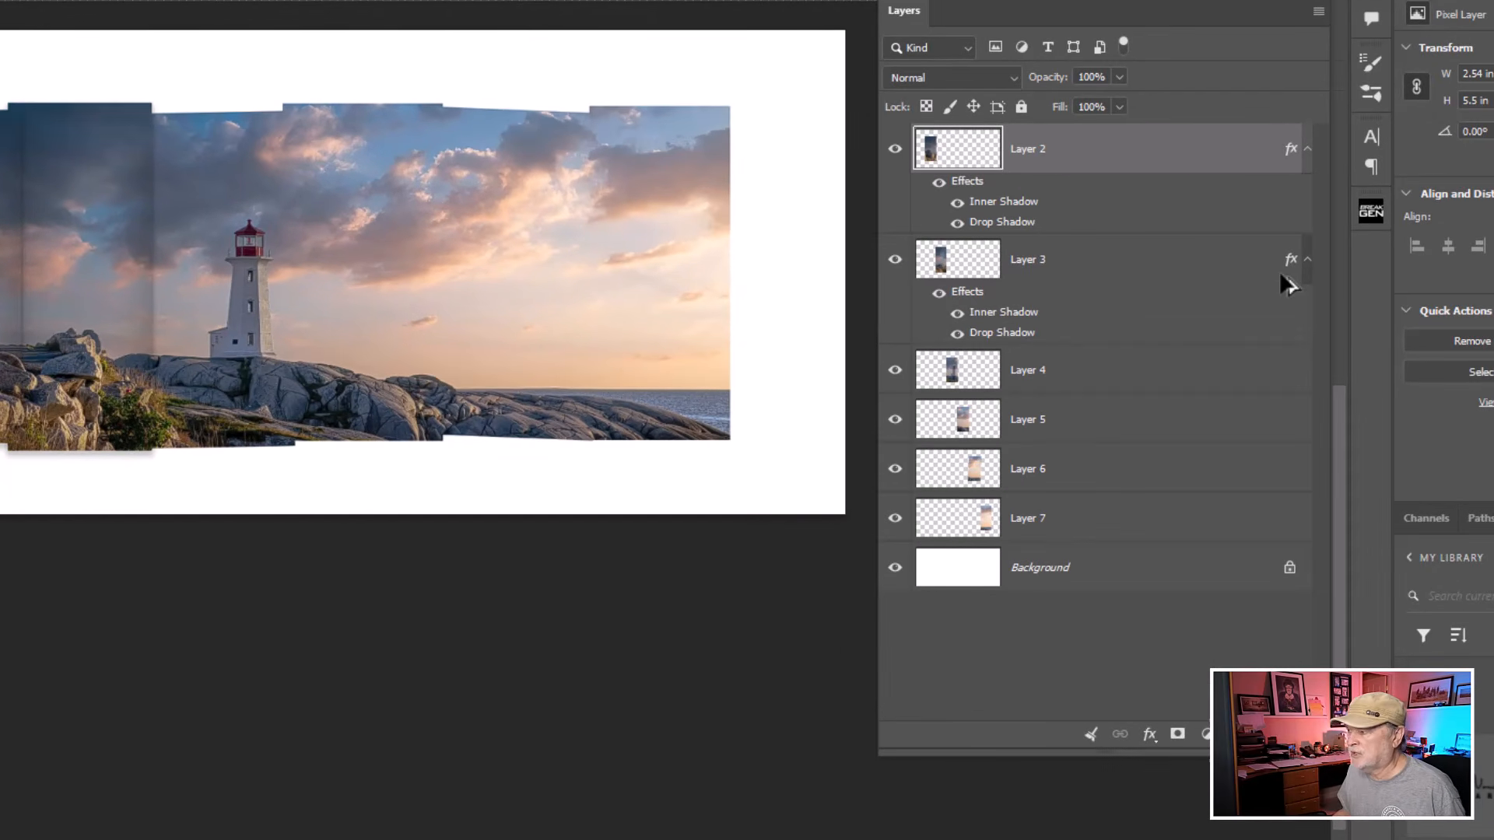
drag(1292, 261, 1291, 593)
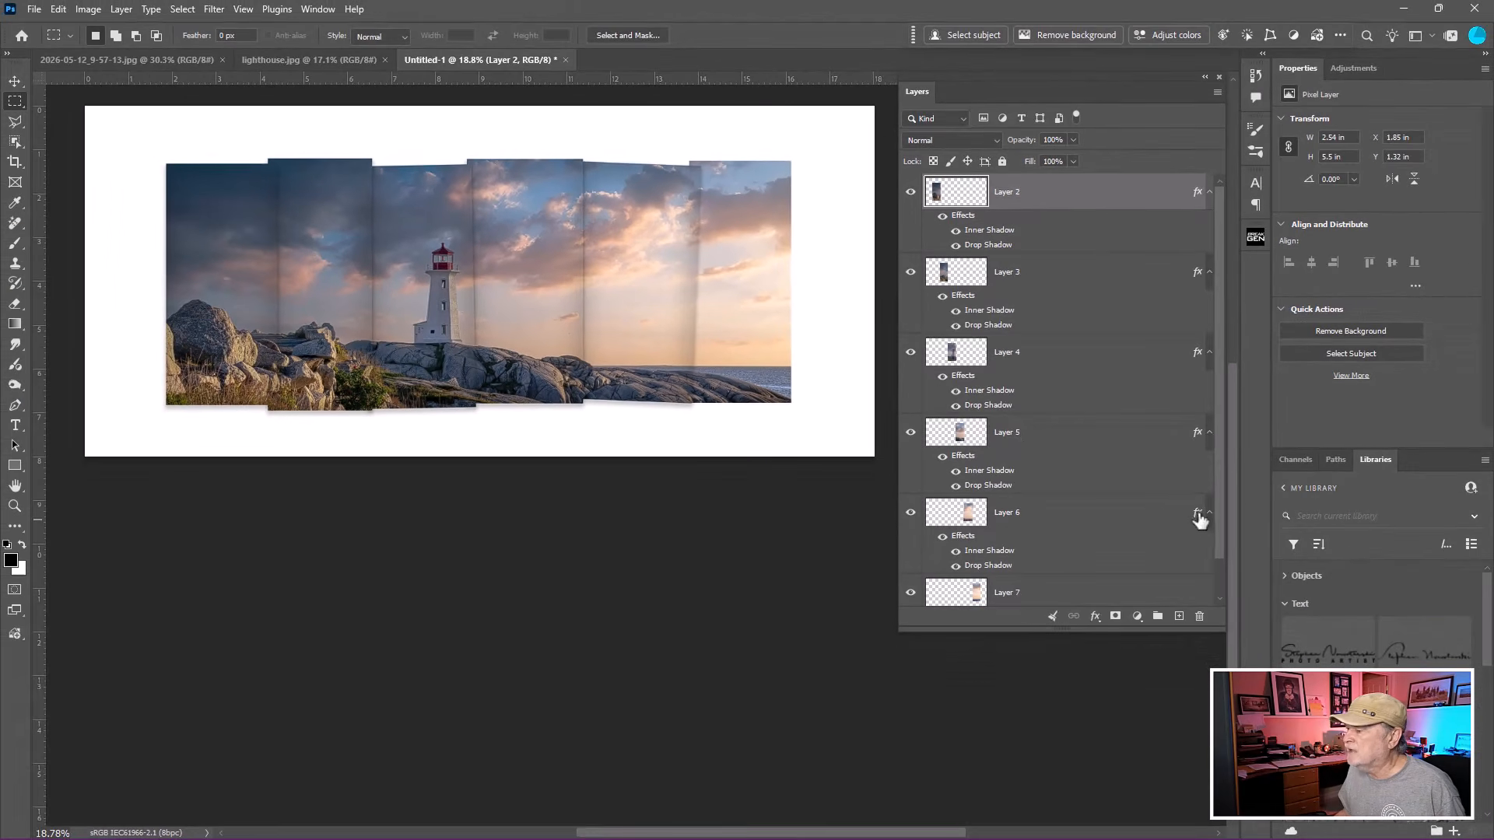
drag(1199, 519, 1204, 609)
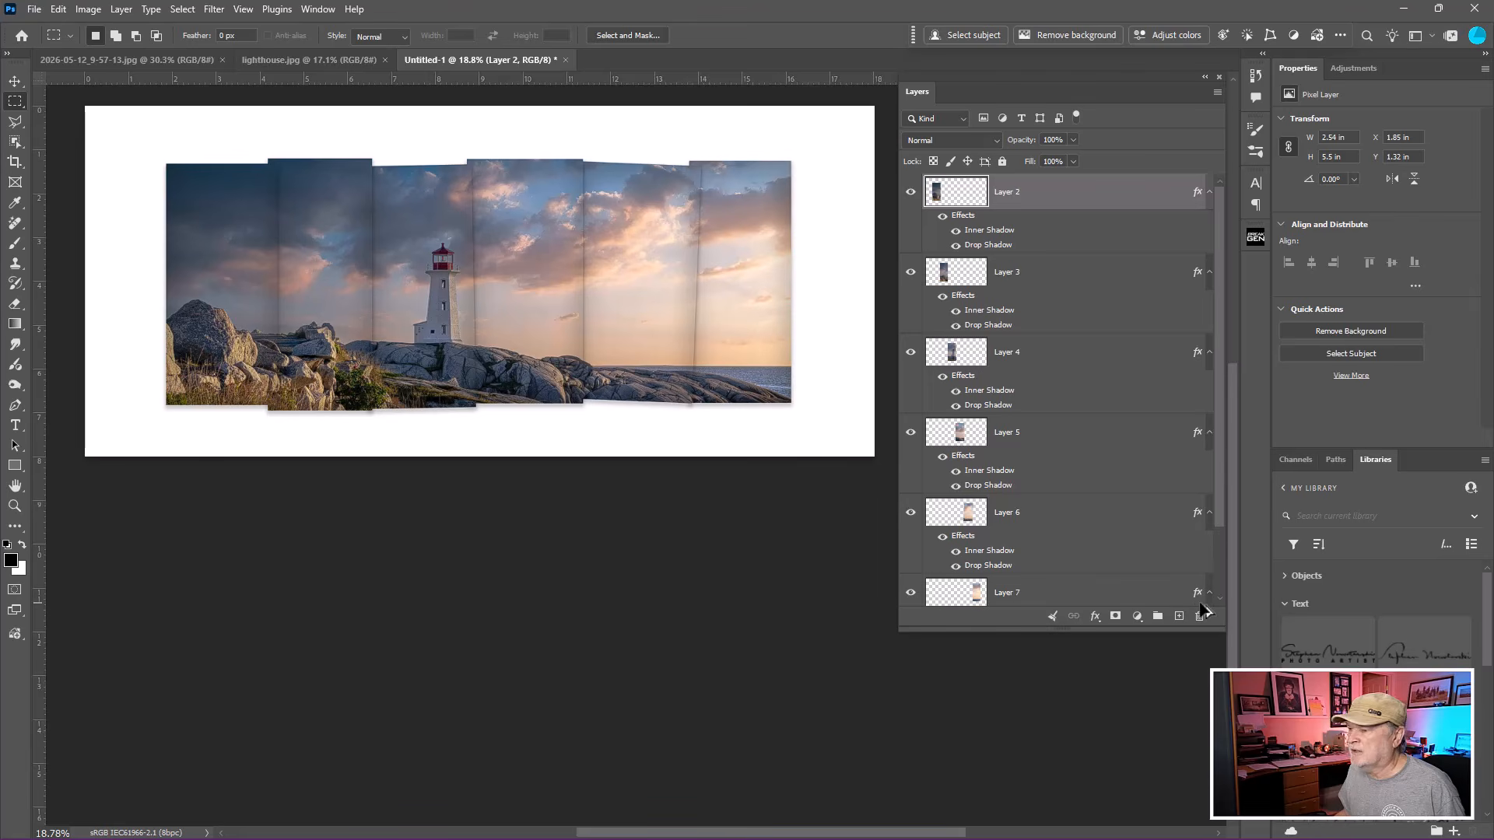
mouse_move(1217, 448)
mouse_down()
mouse_move(1223, 494)
mouse_move(1224, 434)
mouse_up()
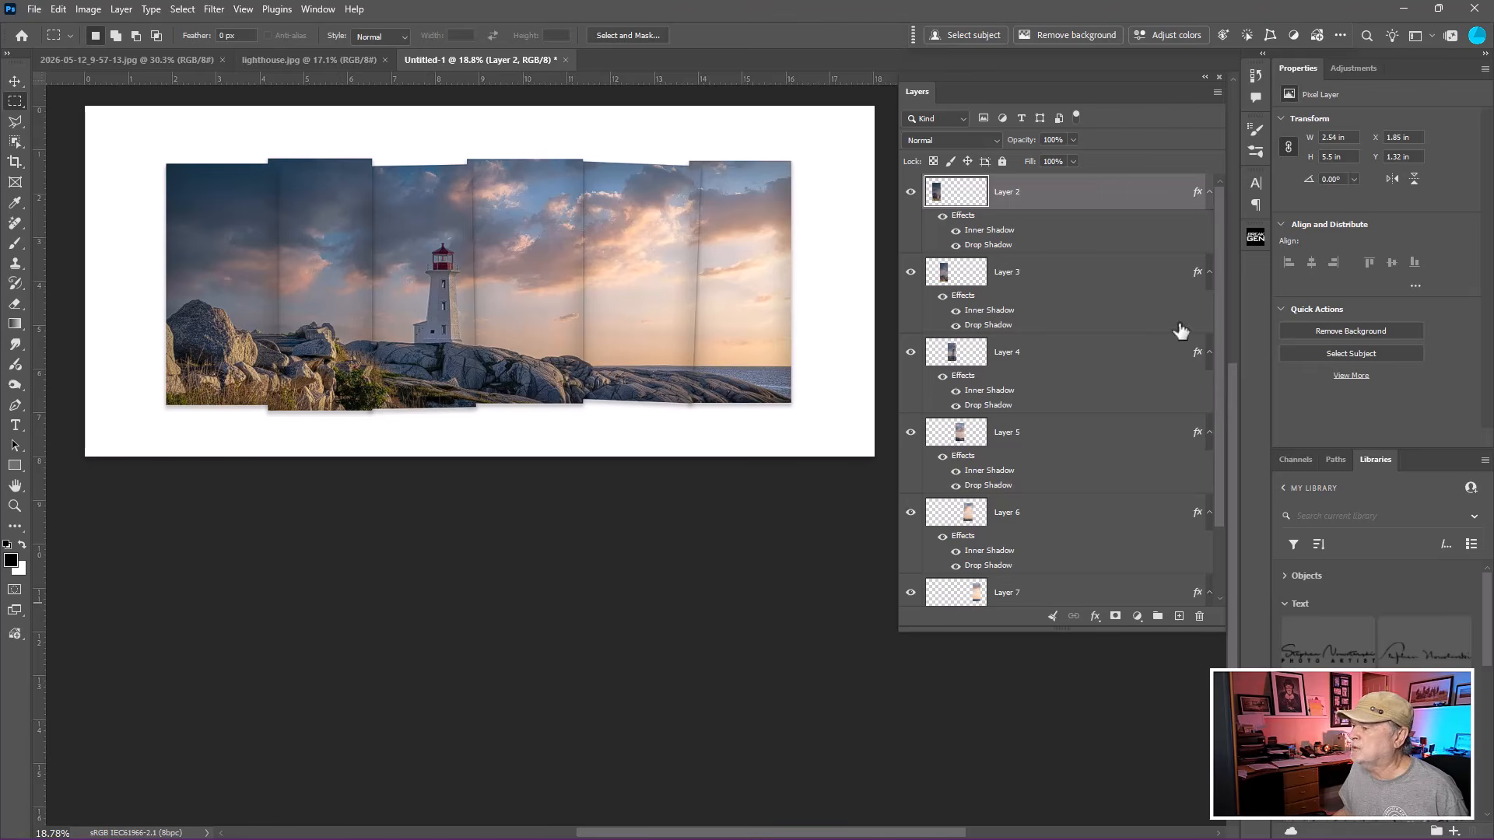
Select all six strip layers from Layer 2 to Layer 7 and put them into a group.
click(1112, 204)
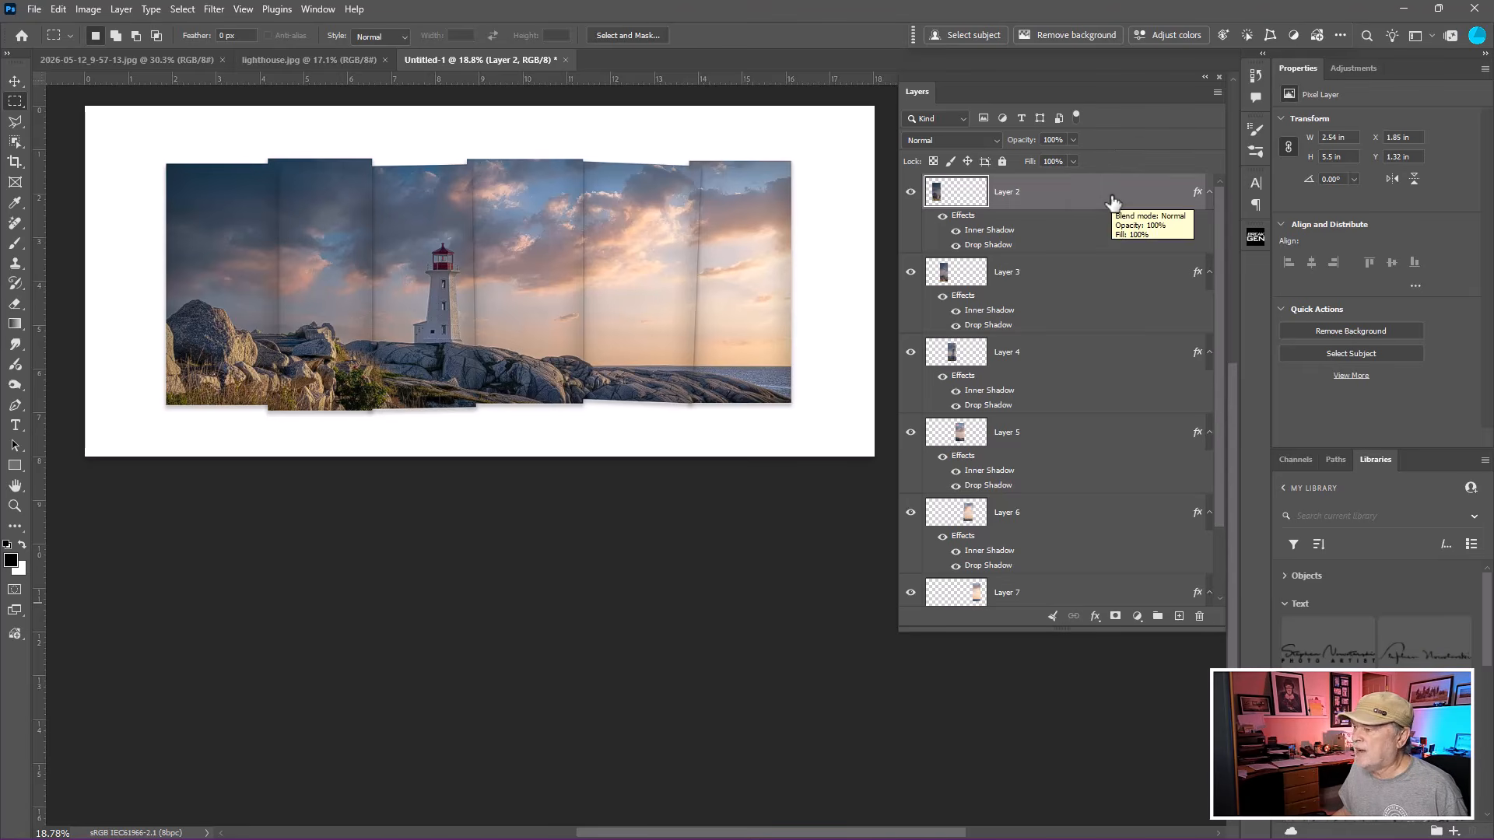
drag(1220, 348, 1220, 483)
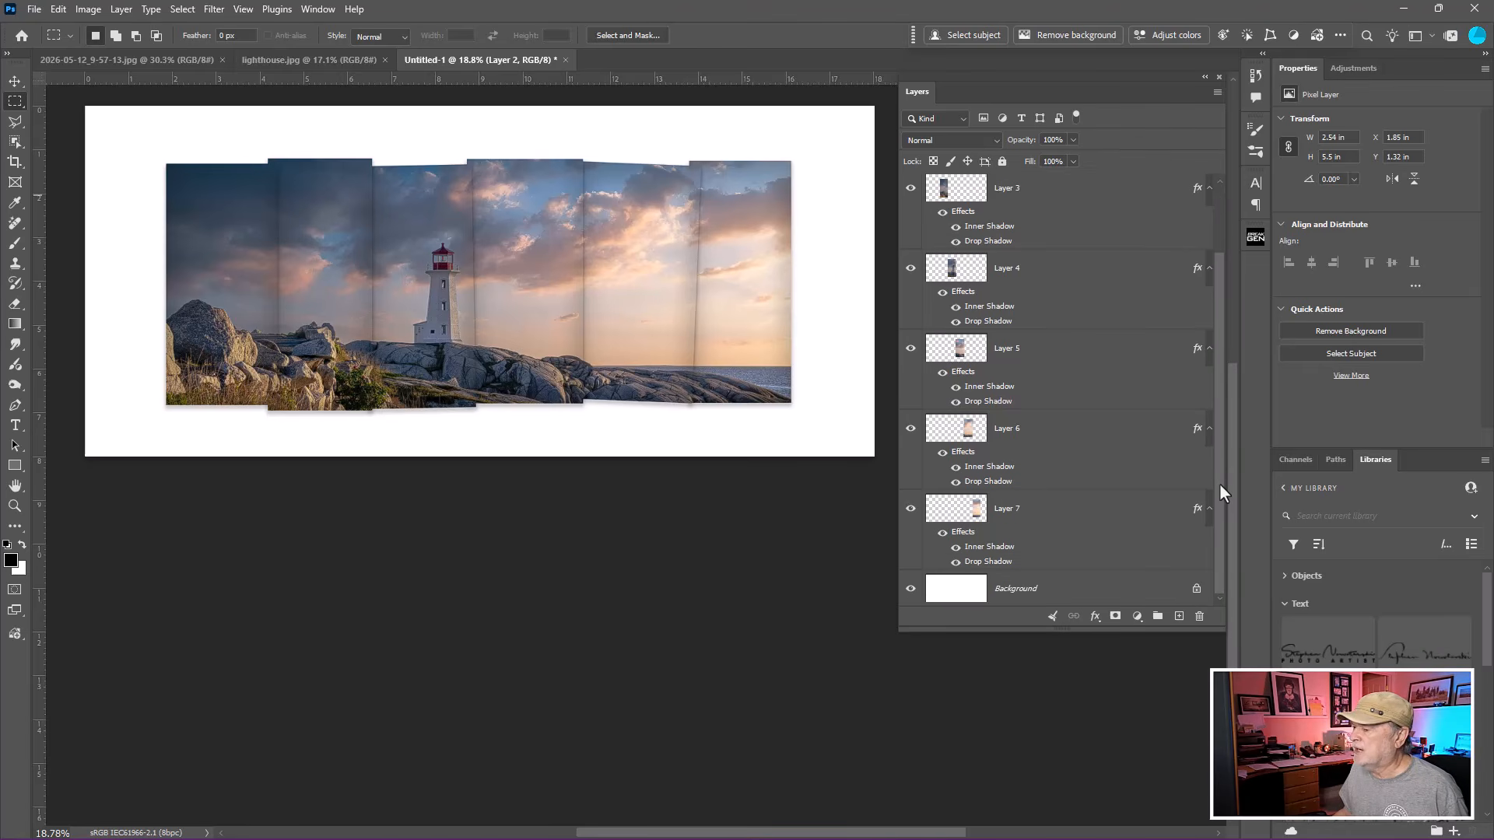
ctrl+click(1087, 513)
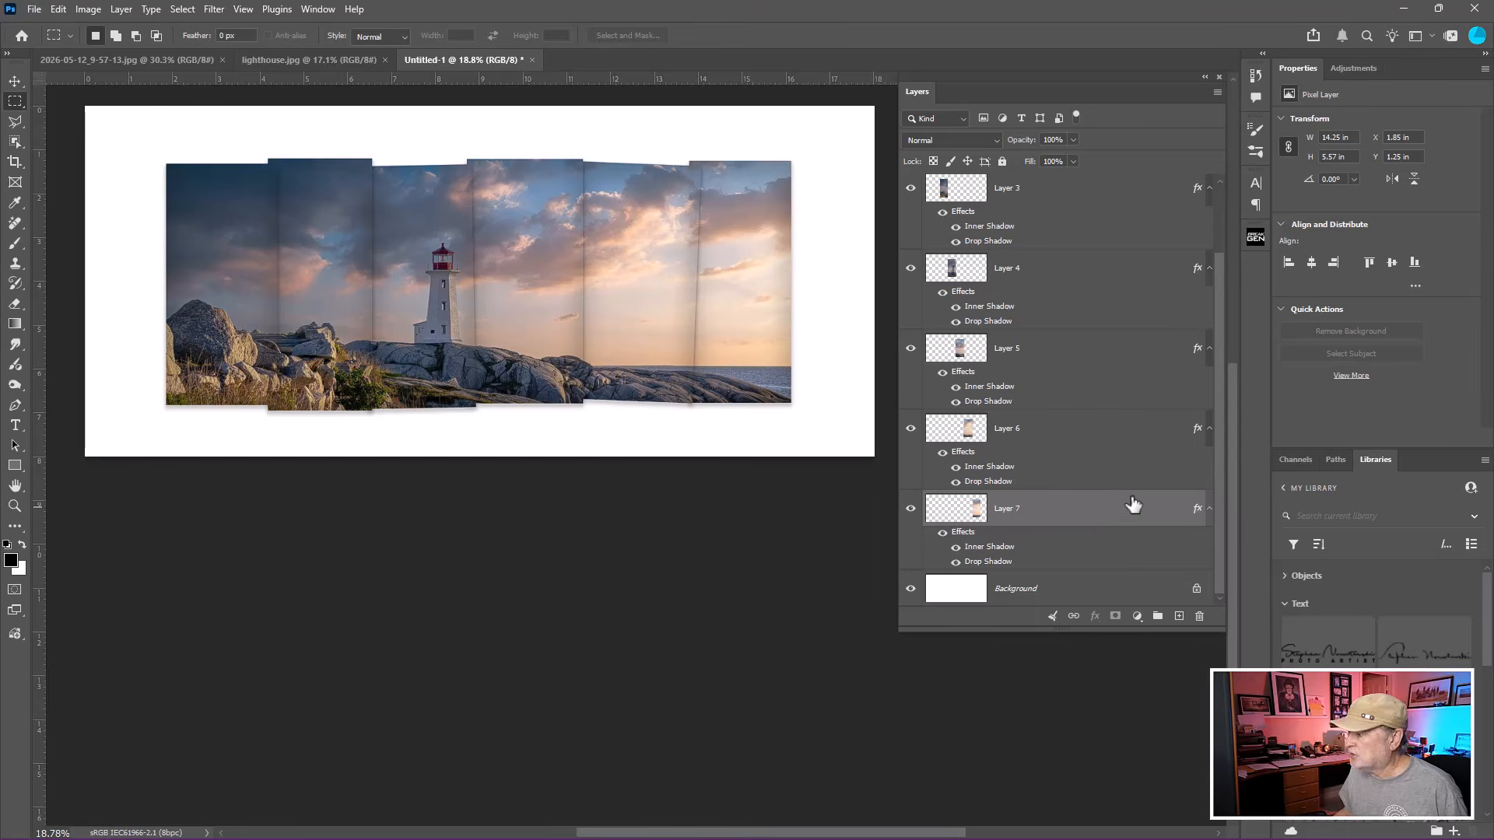
scroll(1217, 433, up, 2)
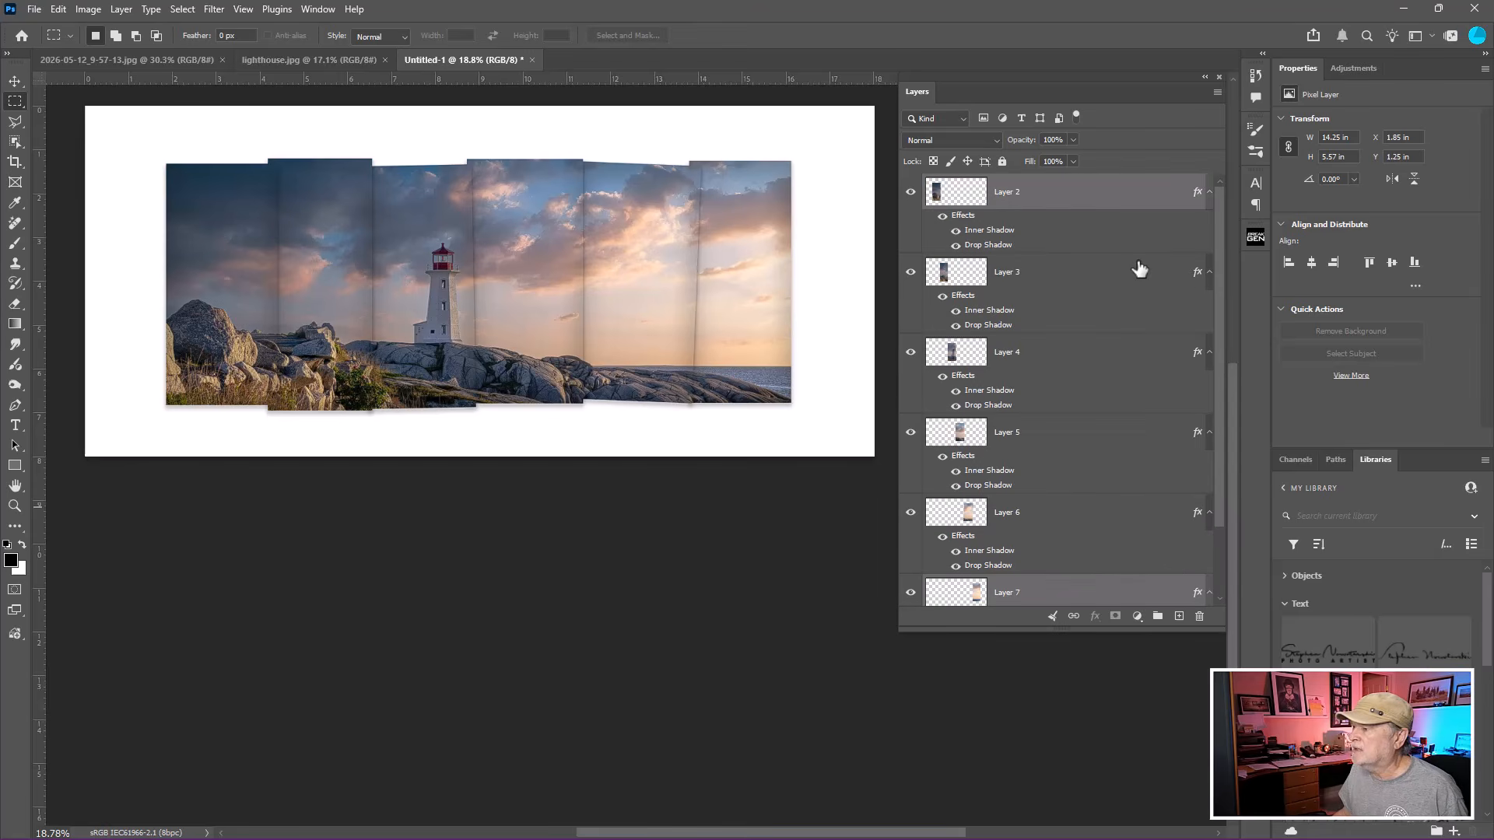
click(1089, 200)
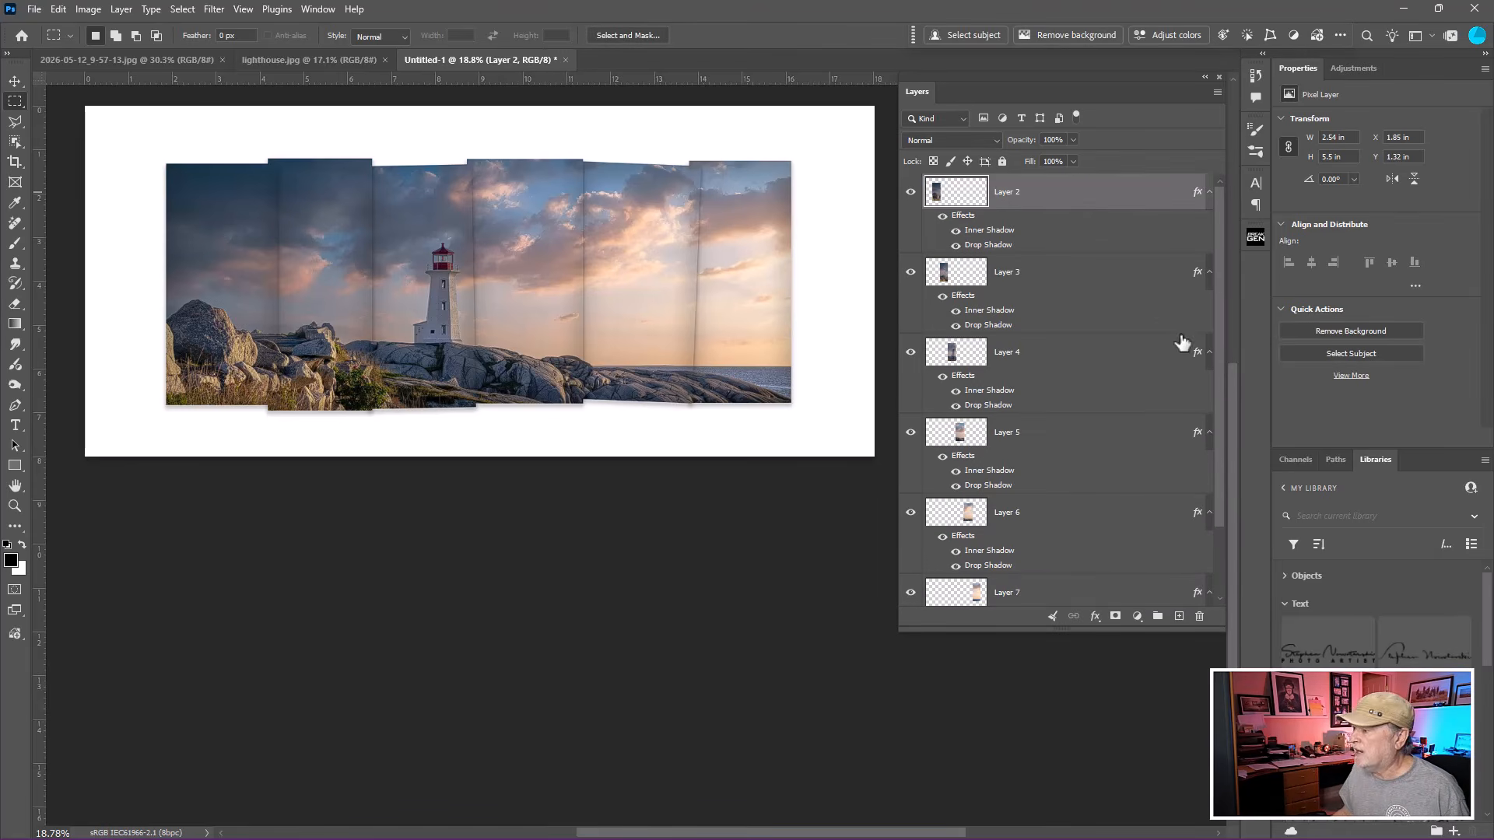
drag(1217, 394, 1221, 482)
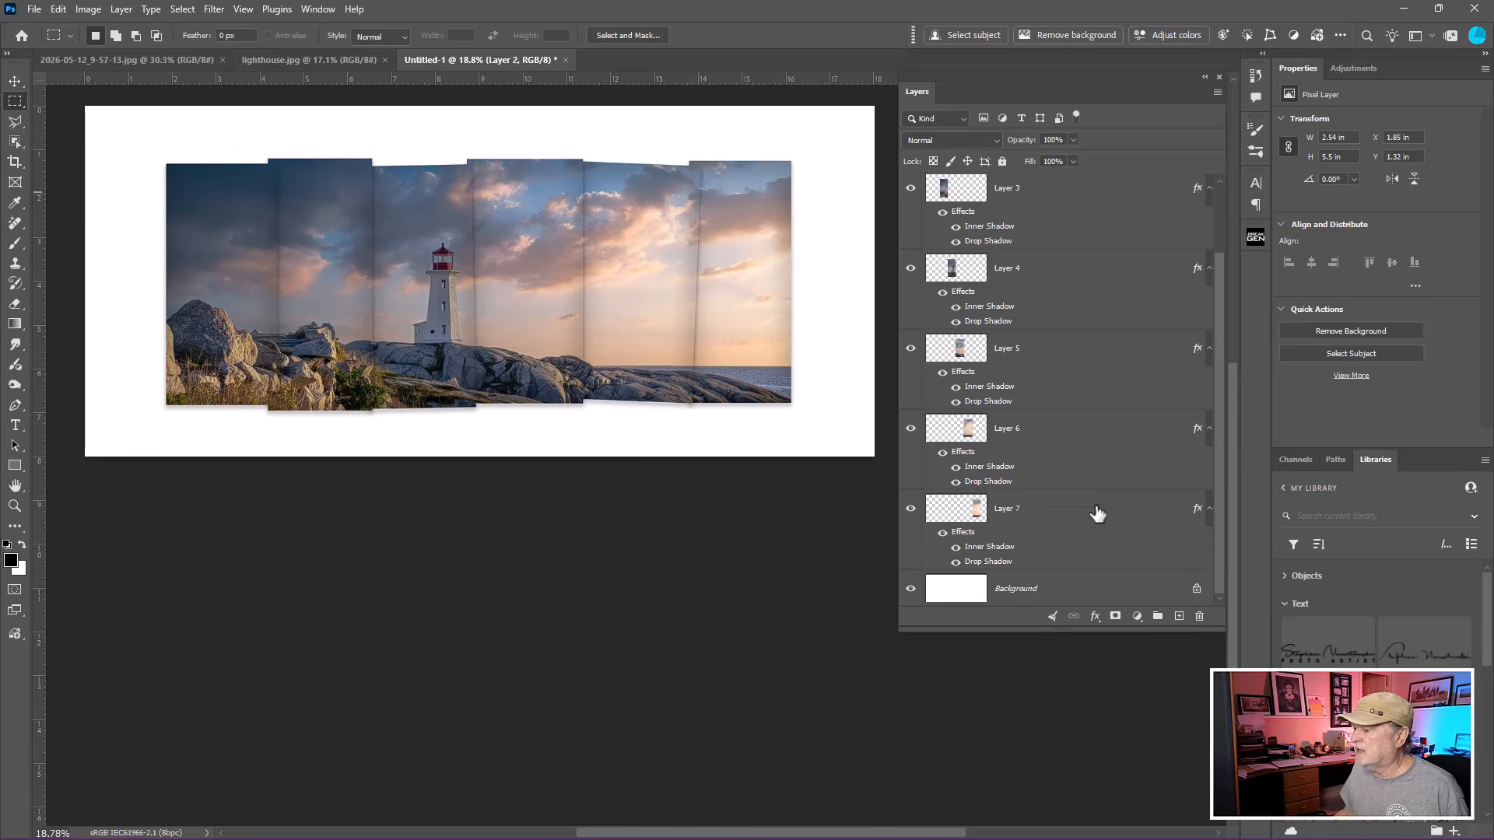
shift+click(1098, 513)
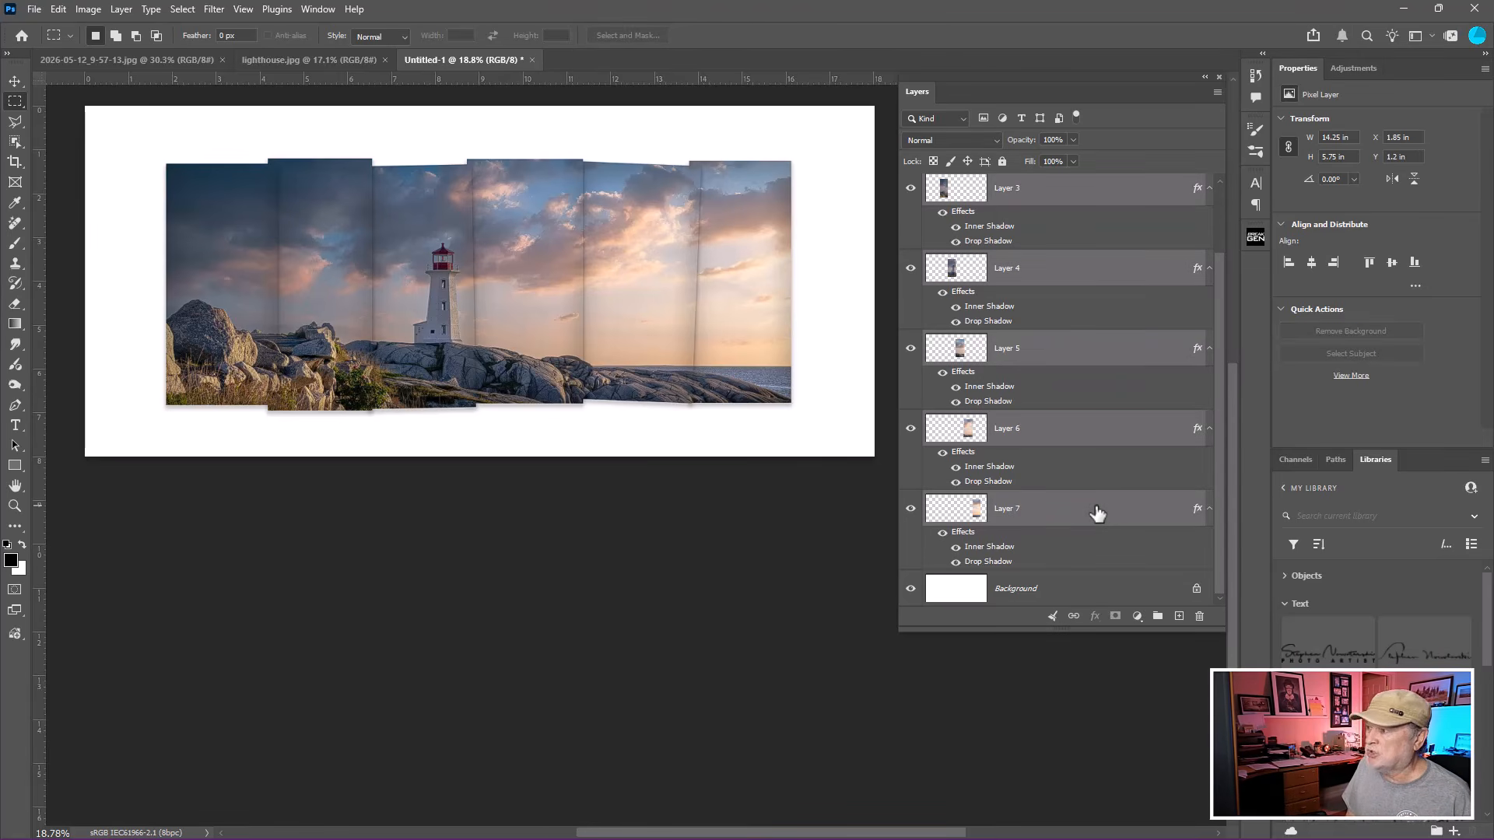
key(ctrl+g)
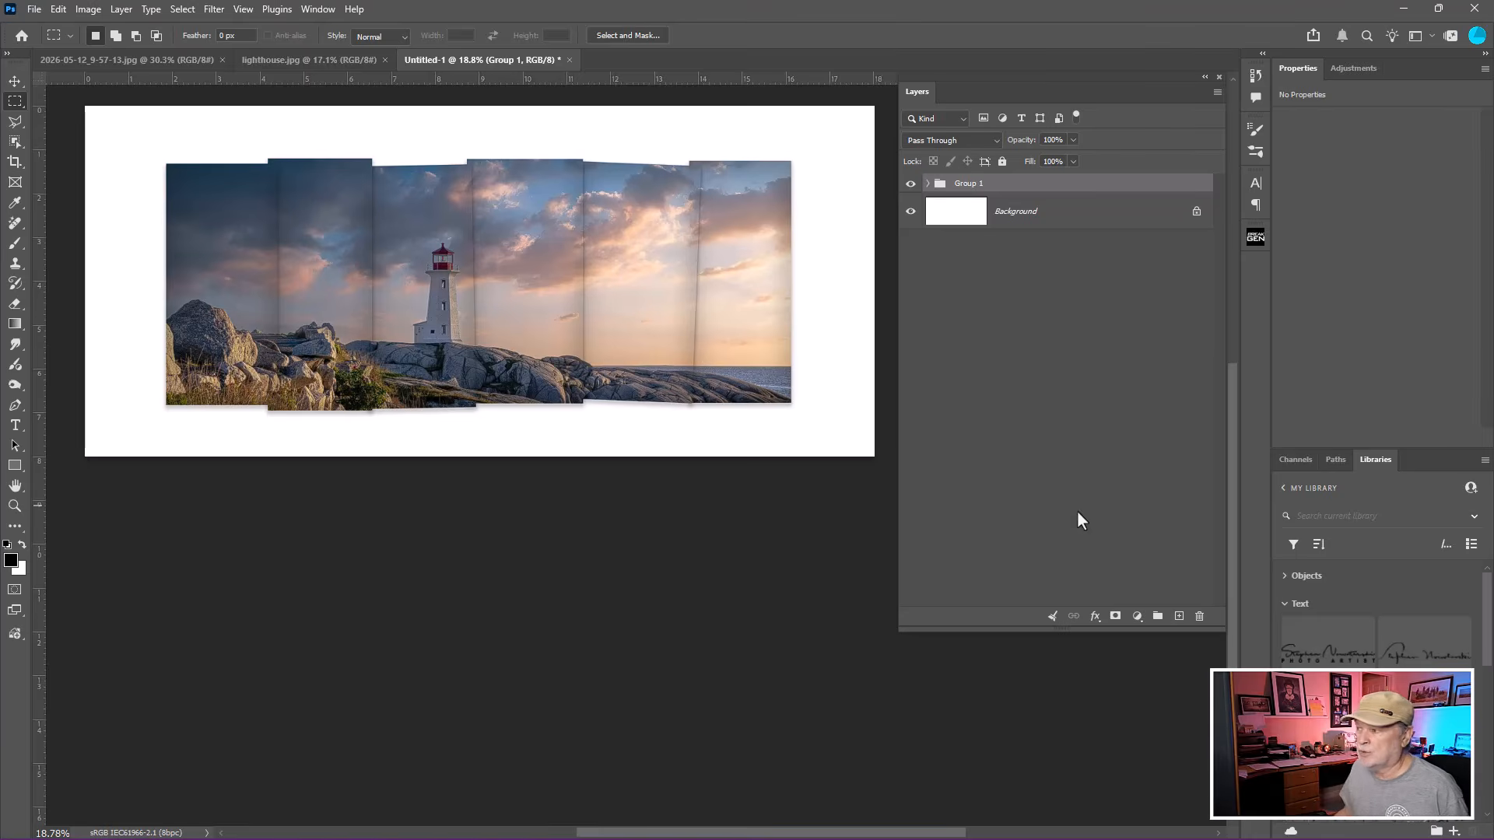
Rename the new group as Images.
double_click(965, 183)
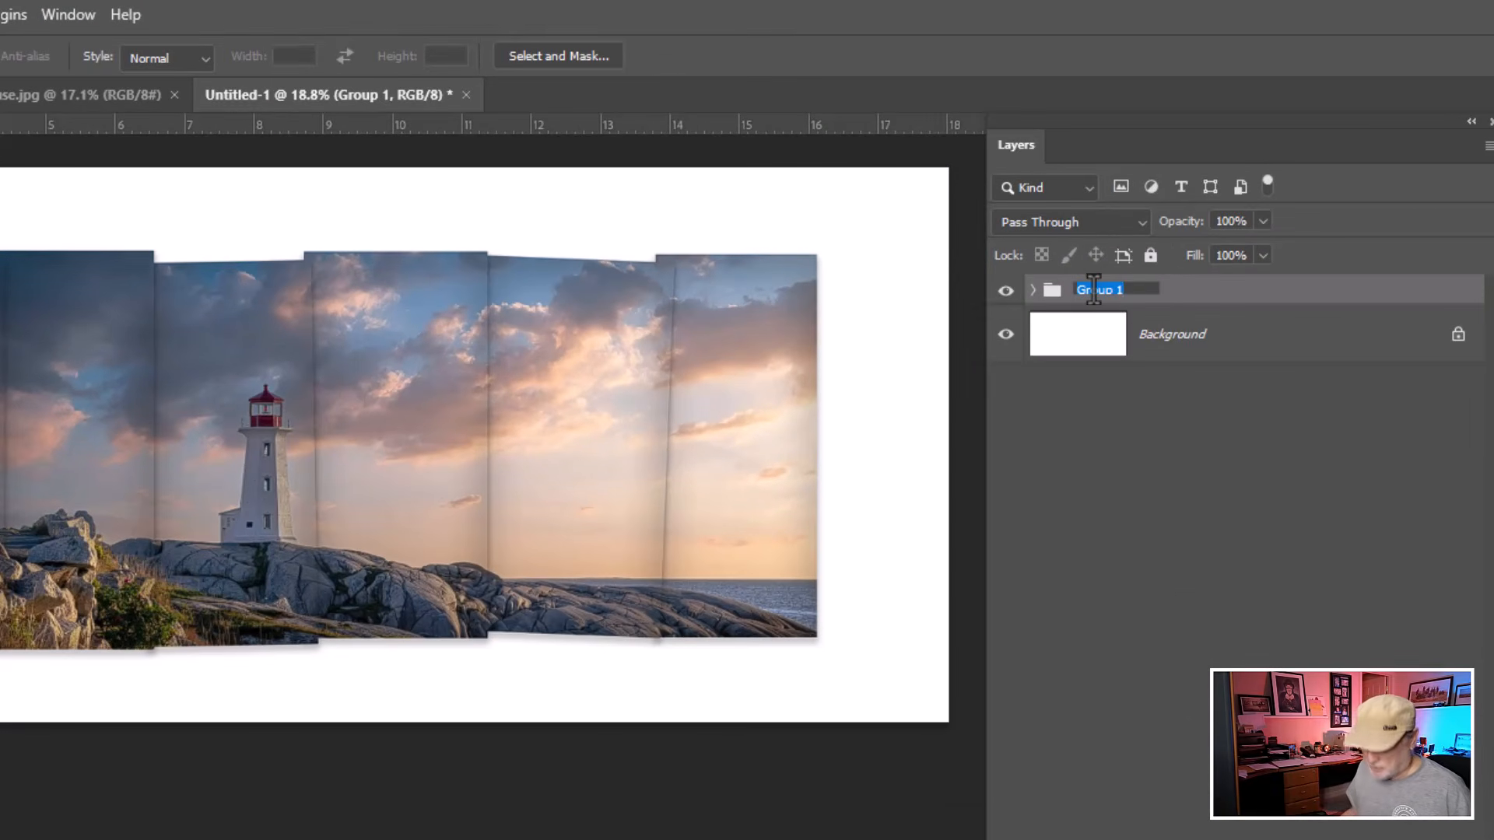
text(Image)
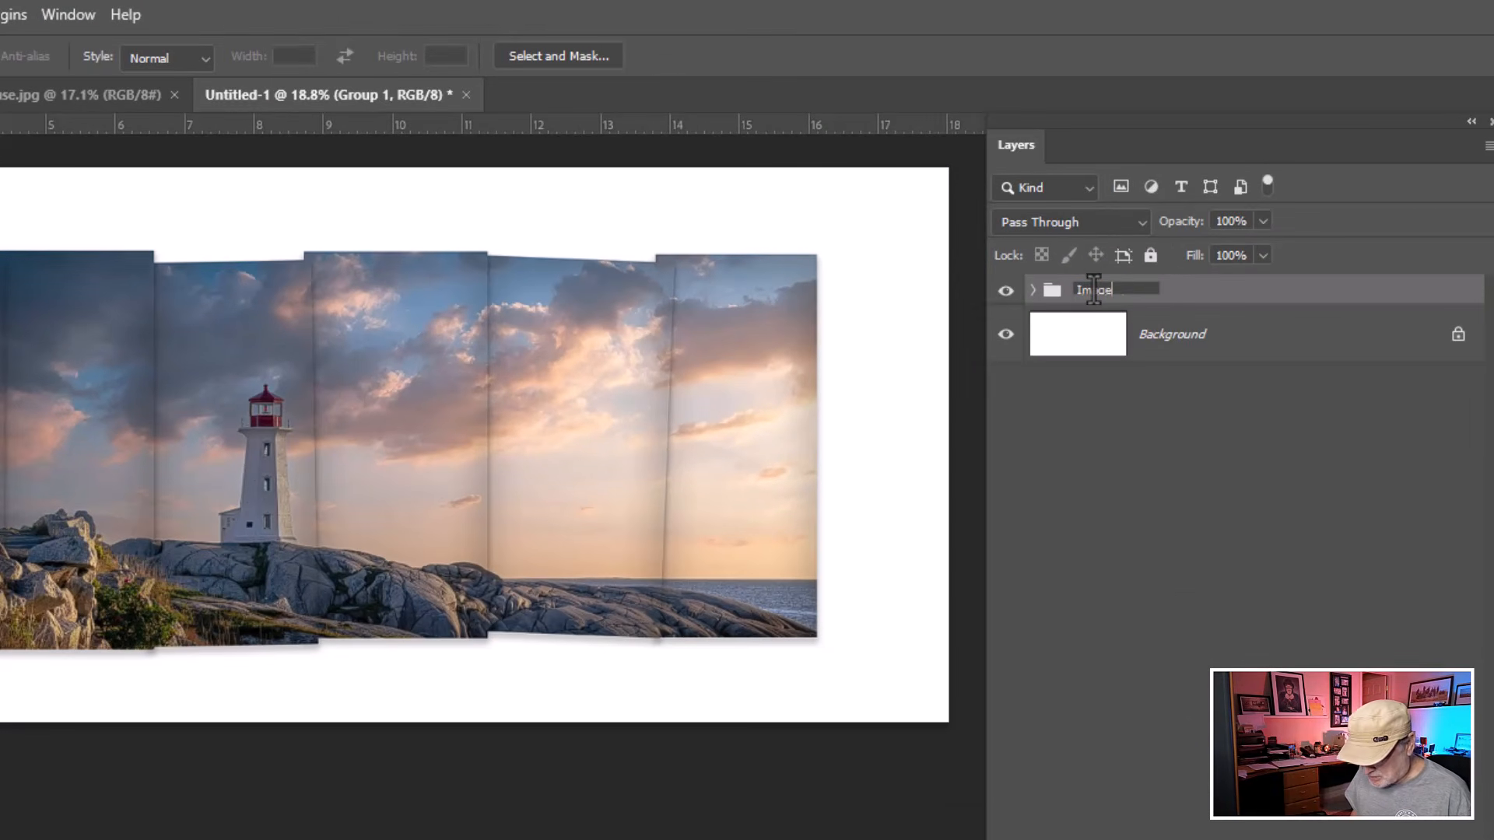
text(s)
key(Return)
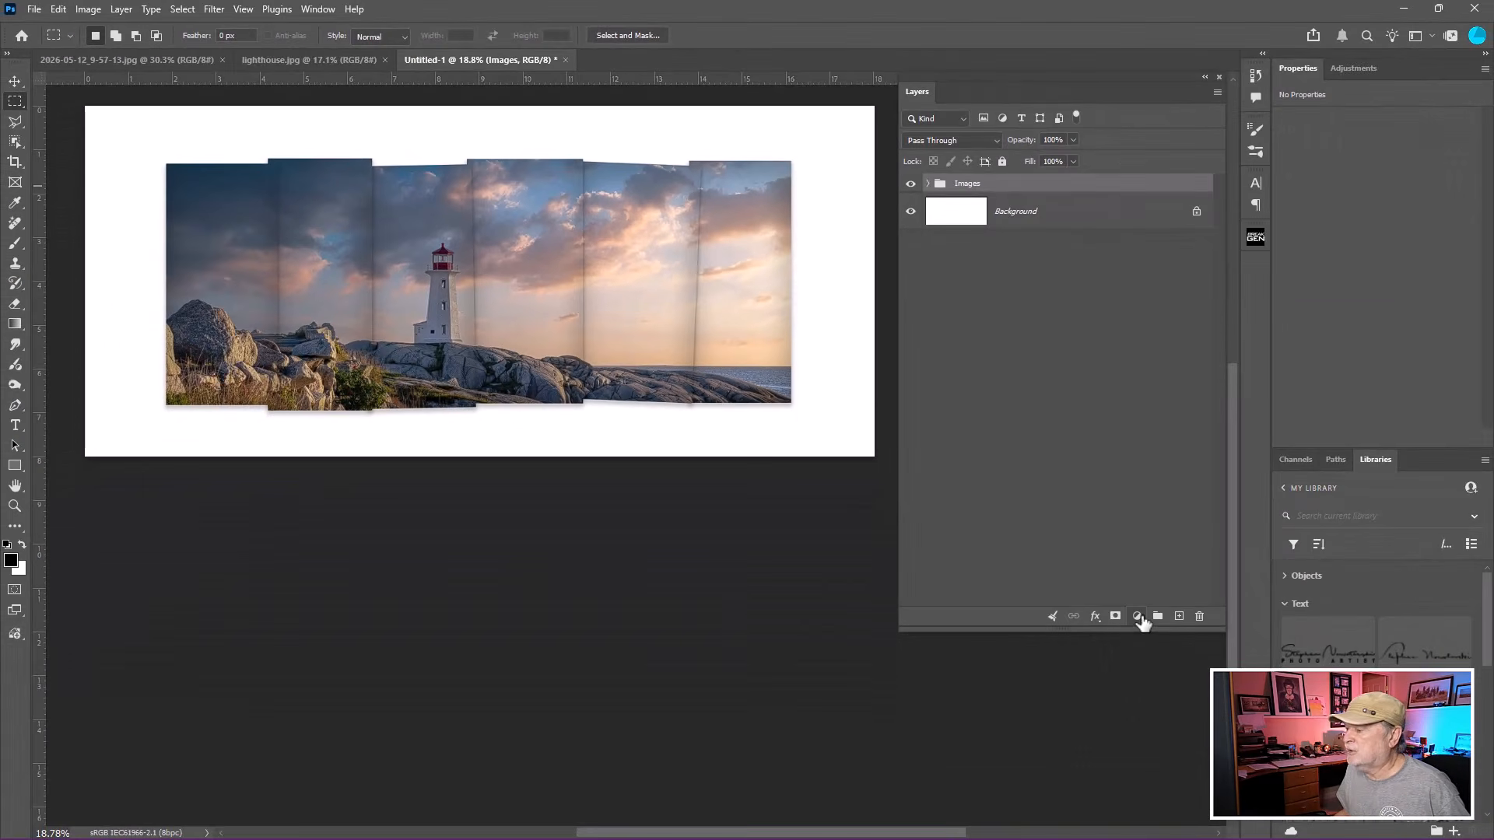
Add a Brightness/Contrast adjustment layer with brightness 16 and contrast 38.
click(1138, 617)
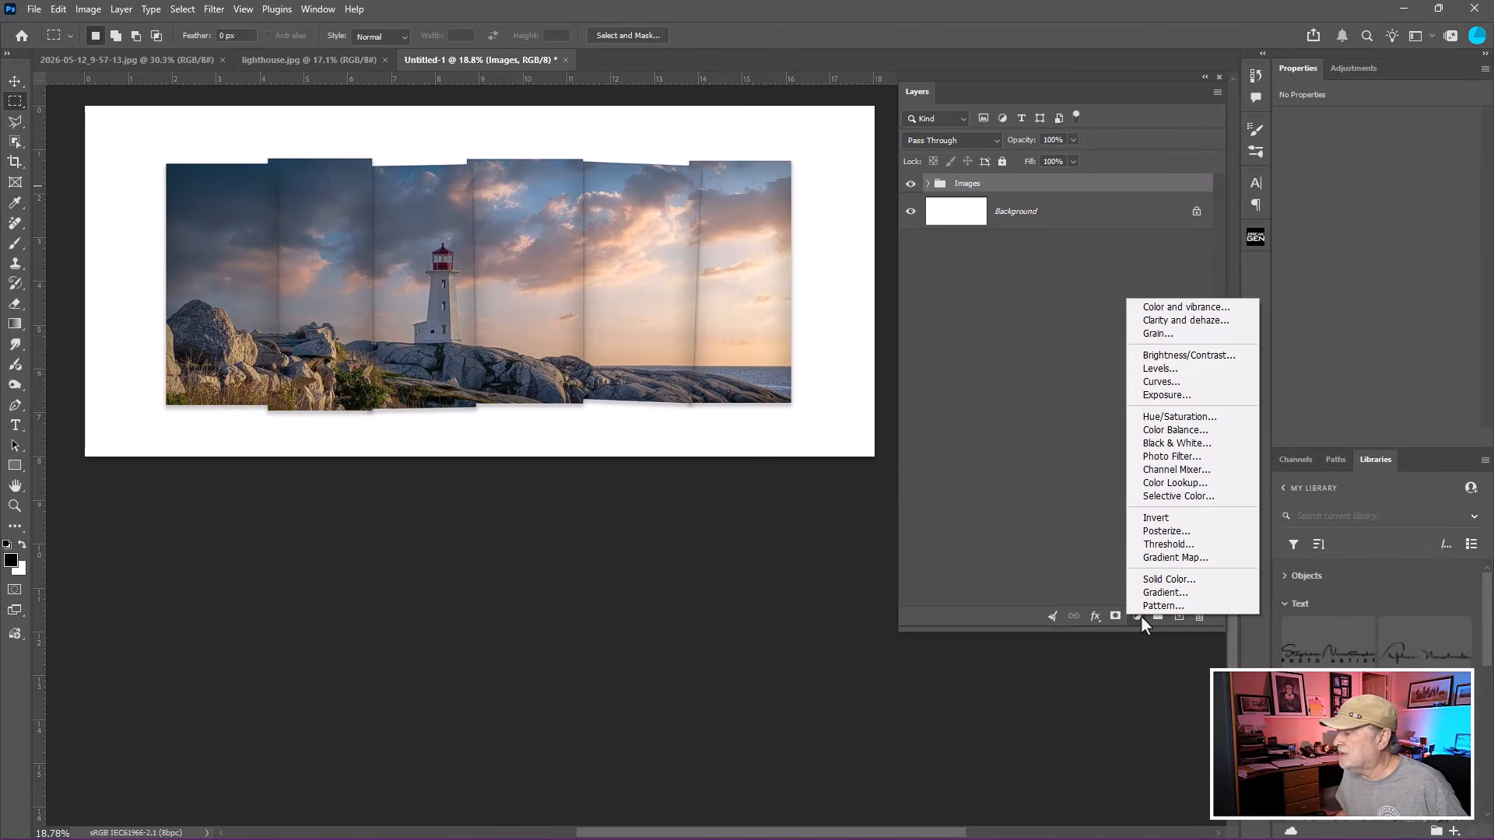
click(1165, 357)
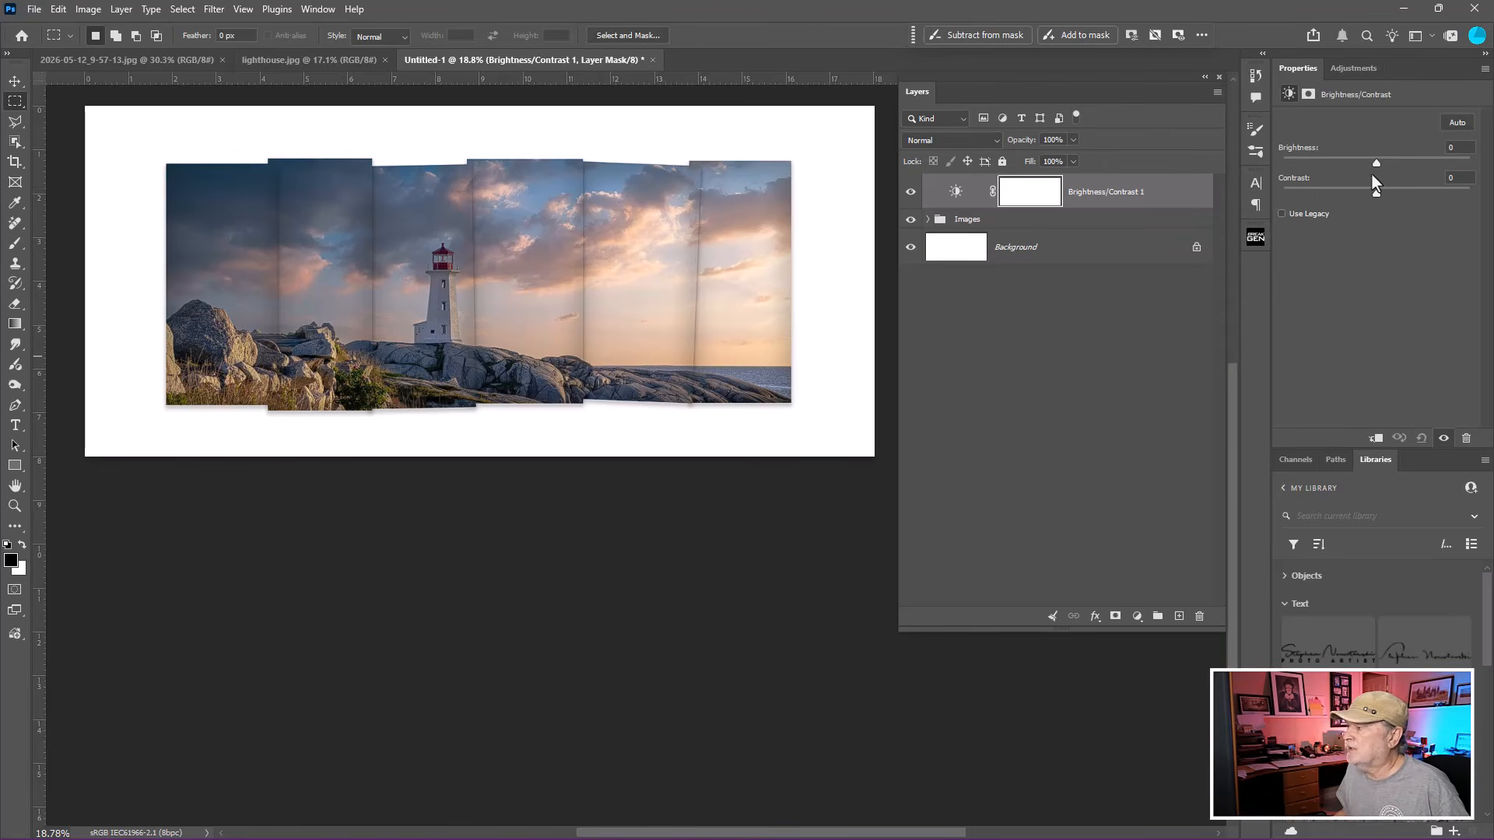
mouse_move(1377, 165)
mouse_down()
mouse_move(1399, 165)
mouse_move(1345, 168)
mouse_move(1387, 162)
mouse_move(1412, 193)
mouse_move(1386, 162)
mouse_up()
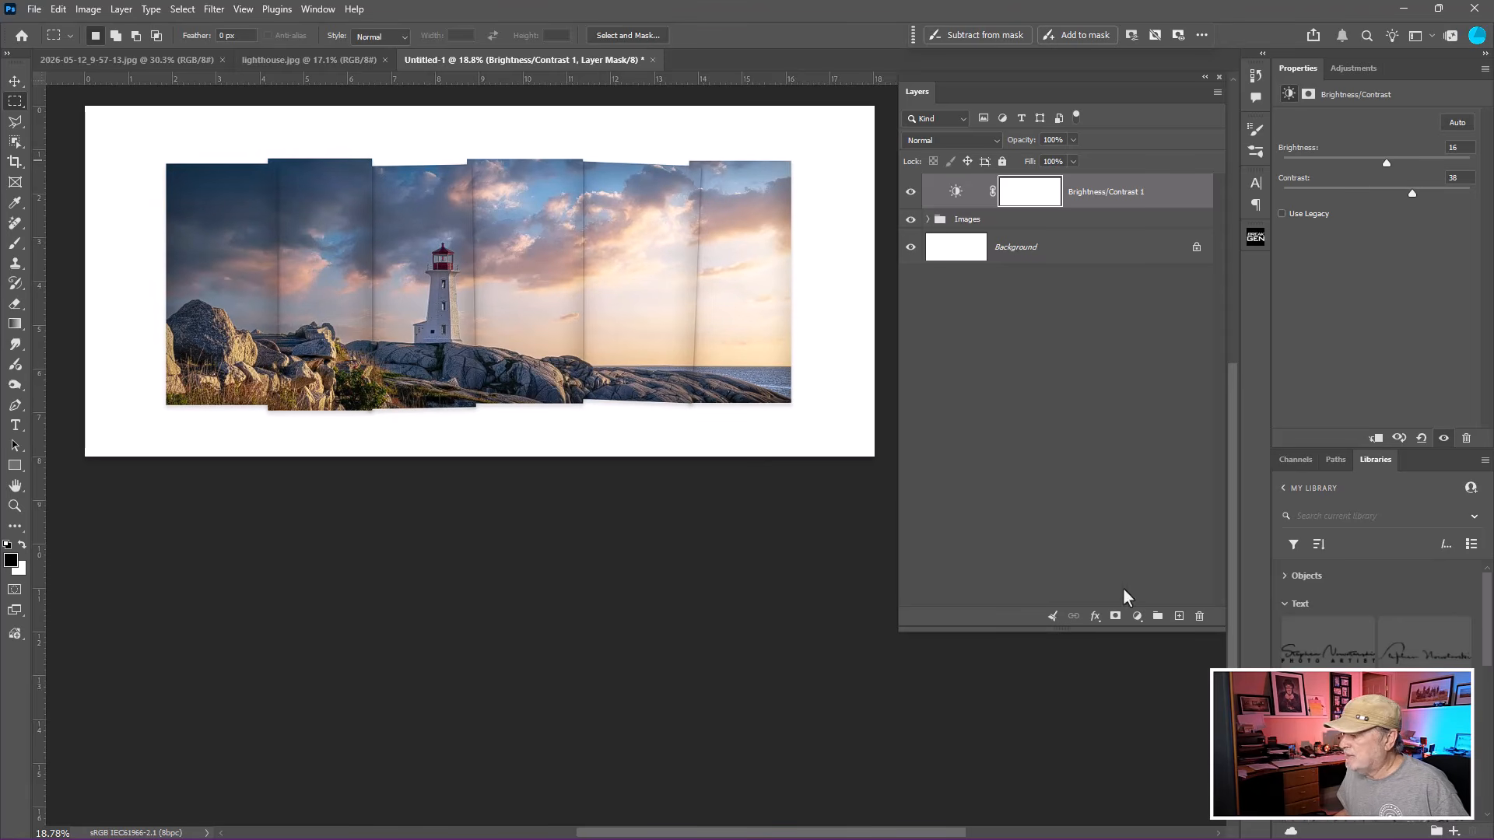
Add a Black & White adjustment layer and set Reds to 117 and Yellows to -2.
click(1138, 616)
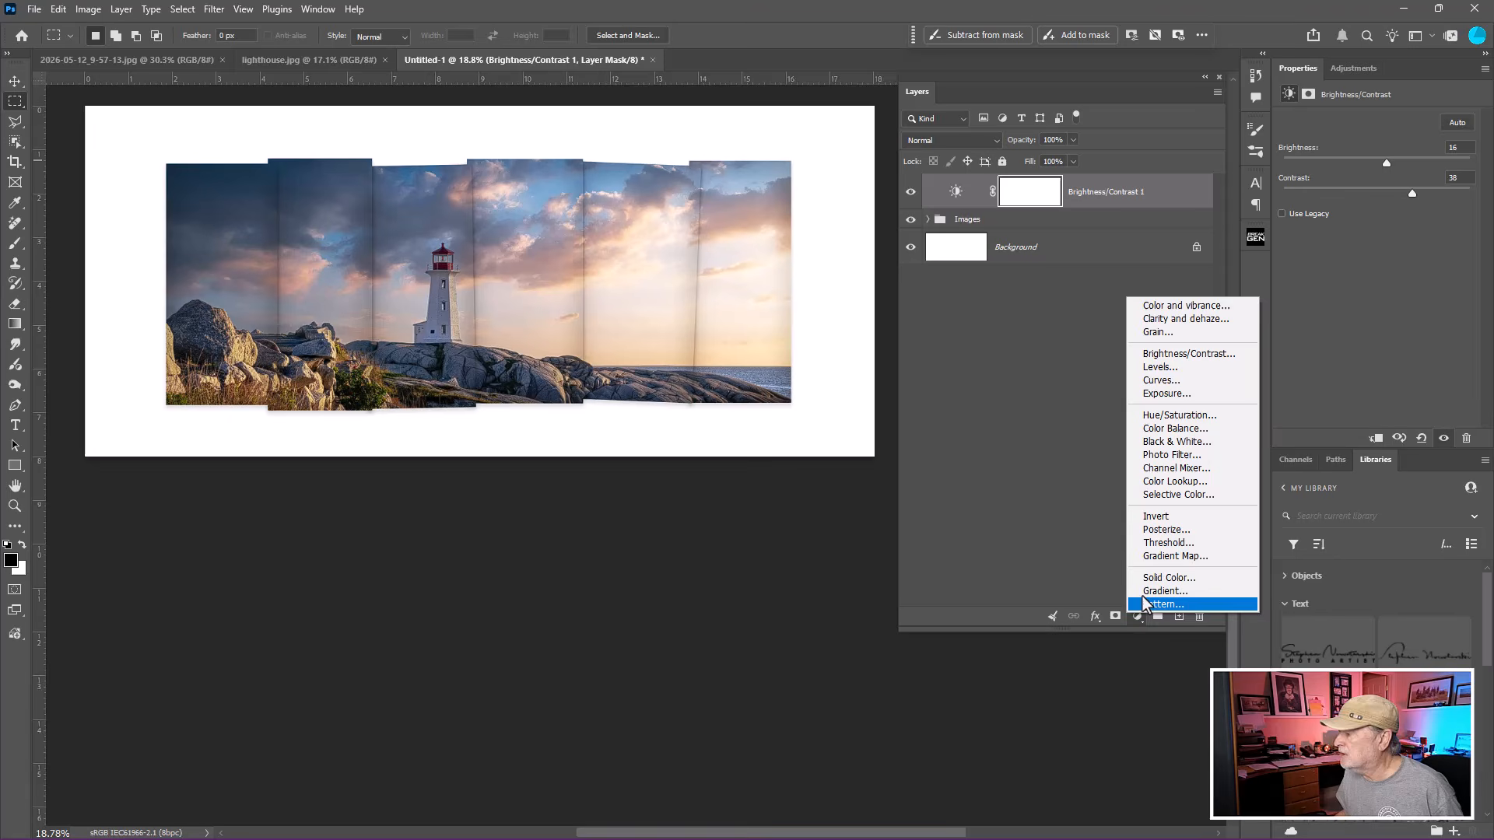
click(1172, 441)
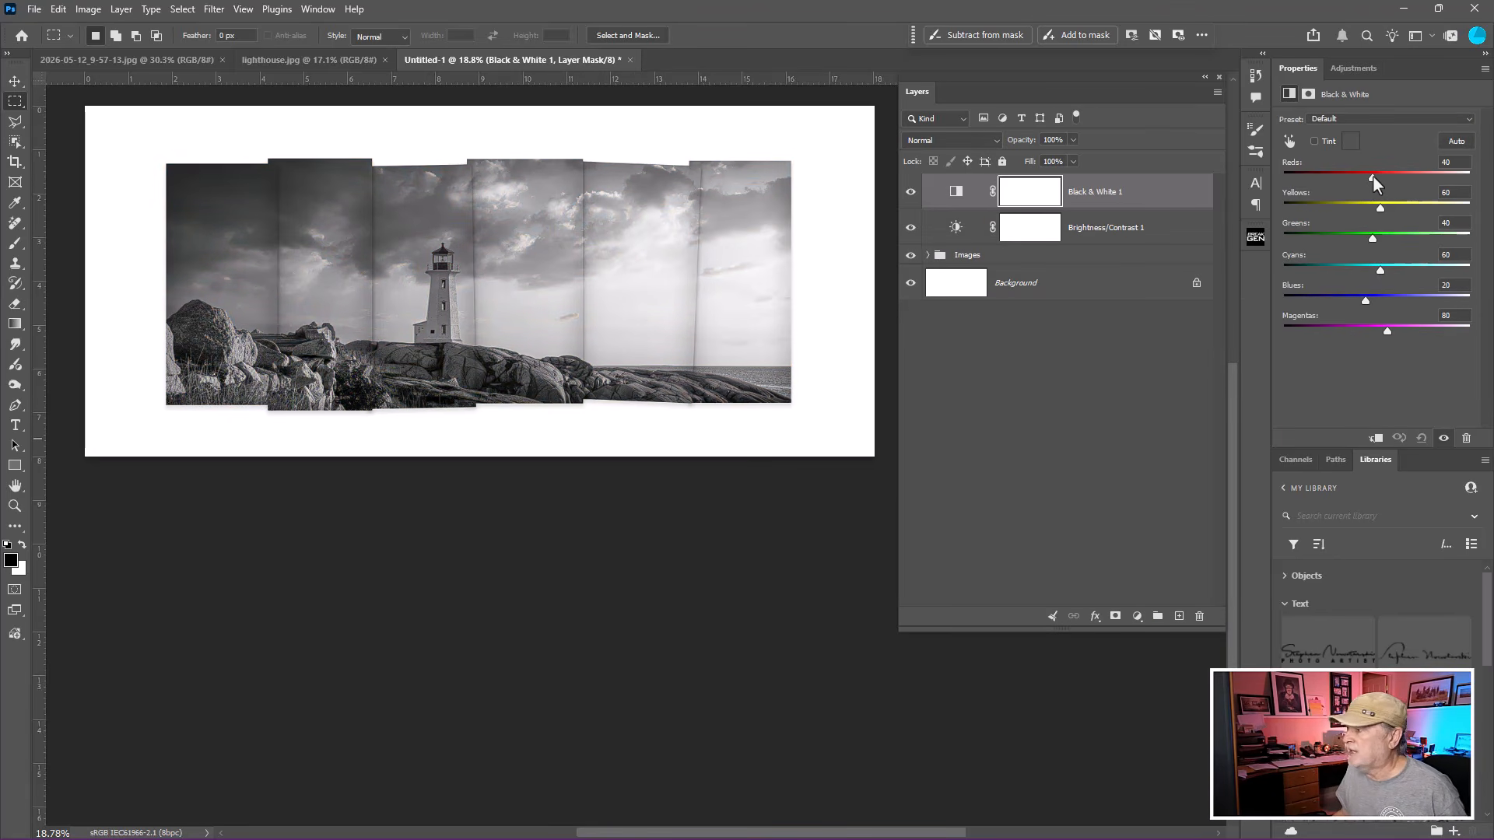
drag(1374, 176, 1357, 213)
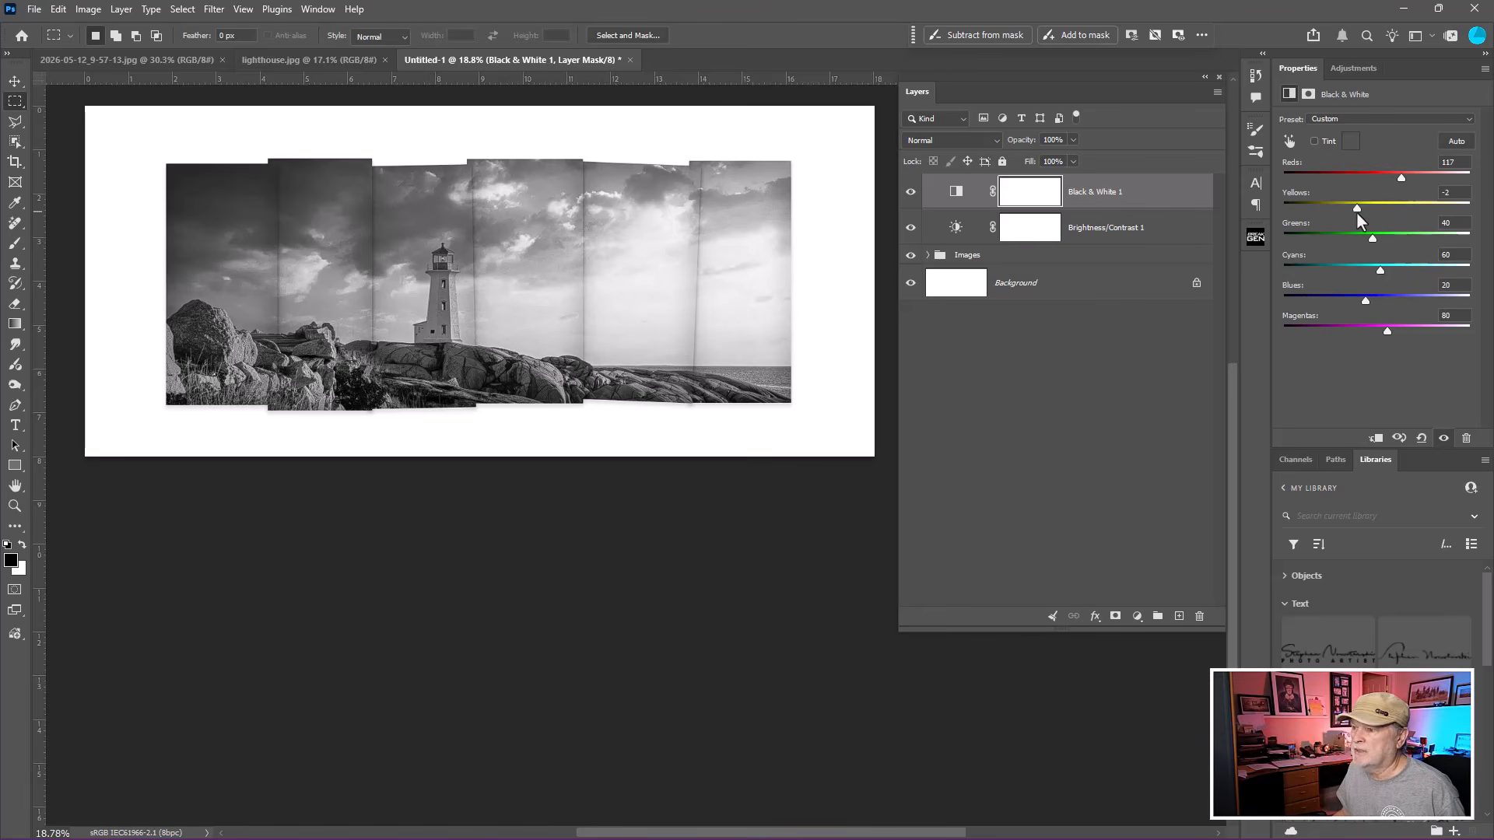
Set the Brightness/Contrast layer's brightness to 30.
click(969, 232)
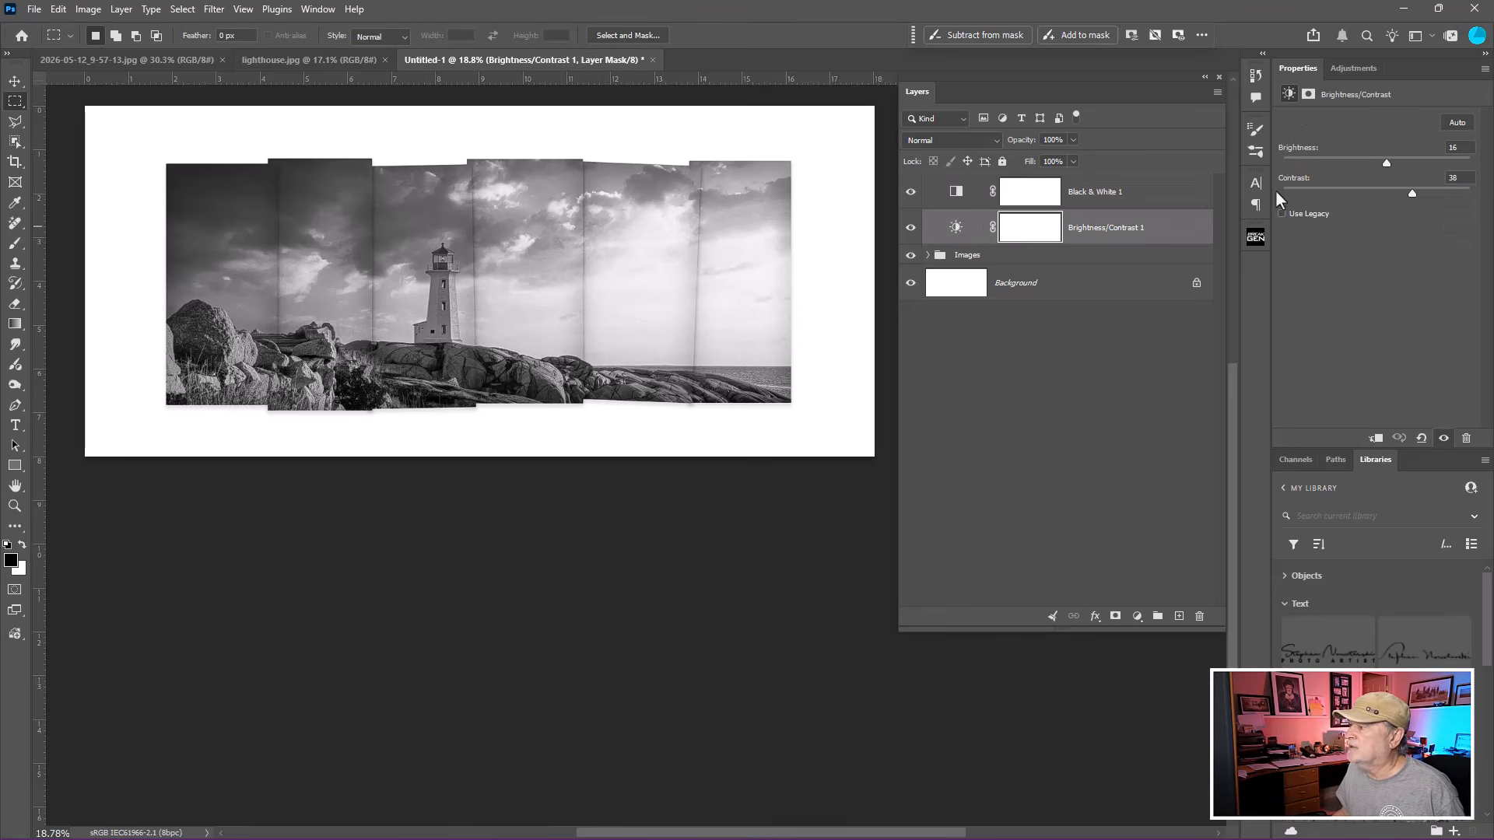
drag(1393, 165, 1397, 169)
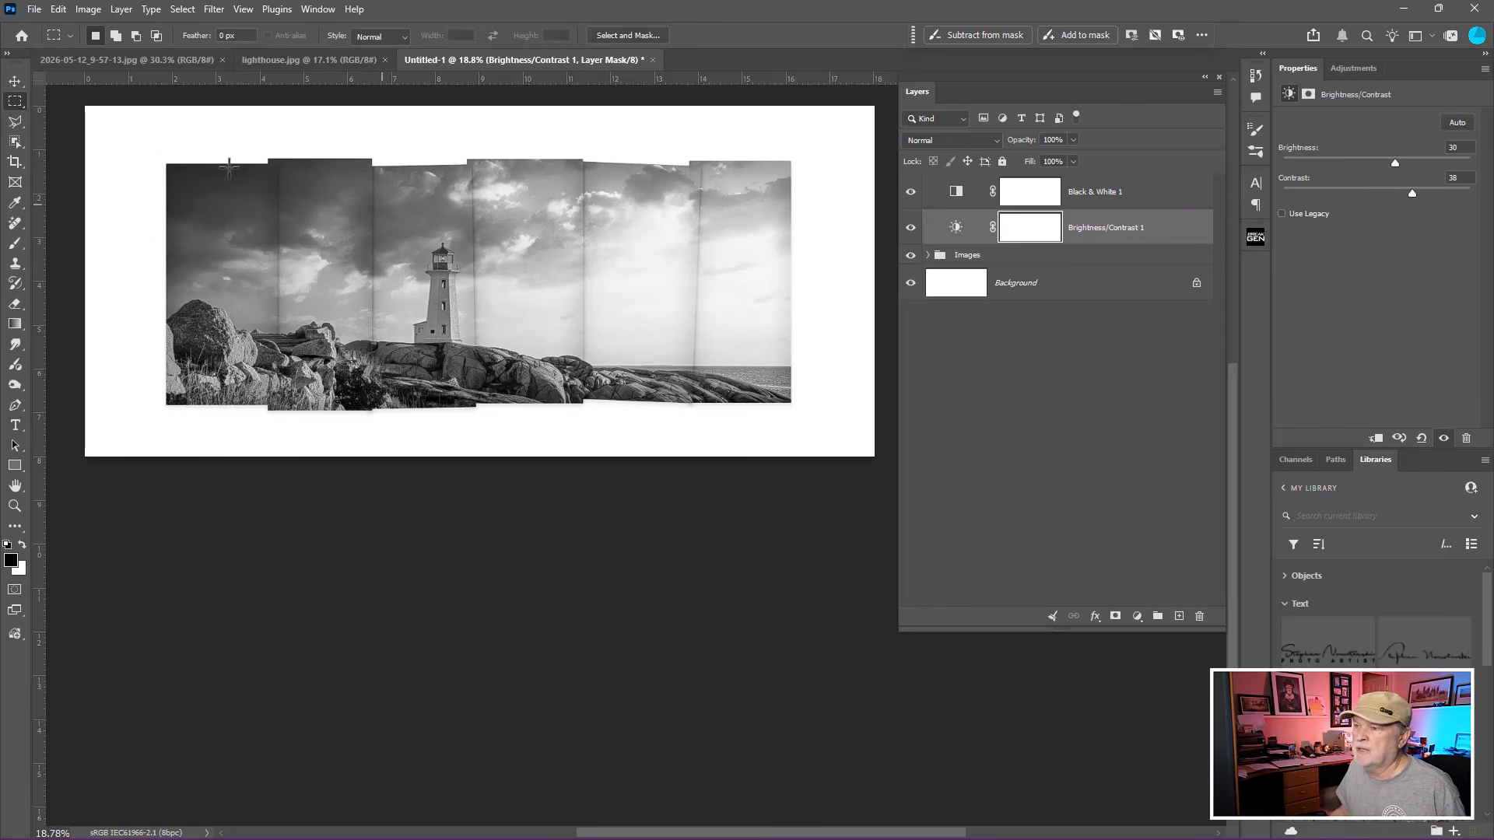
Close all open documents, discarding the changes to Untitled-1.
click(131, 62)
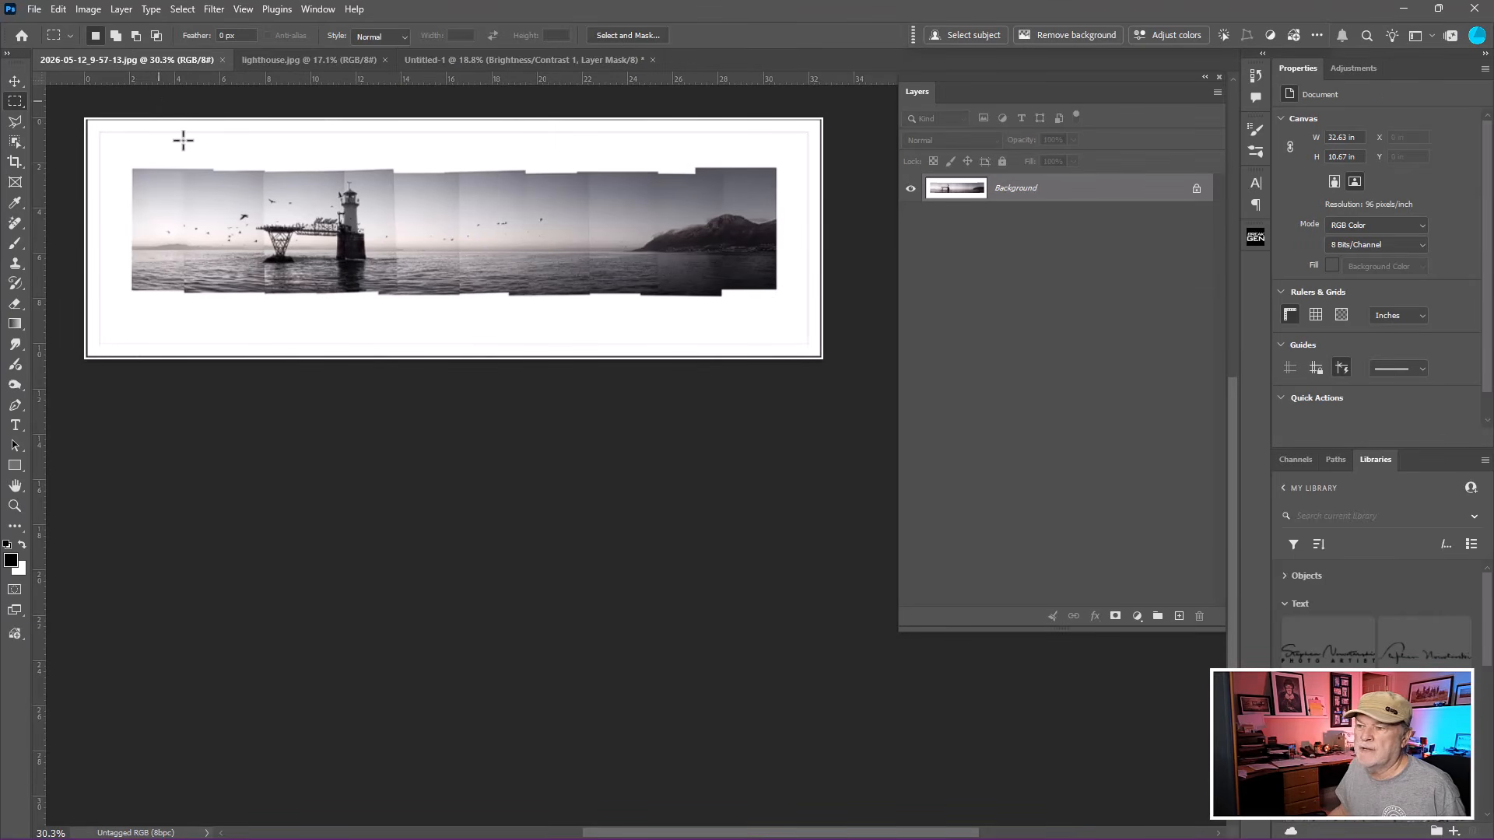
key(ctrl)
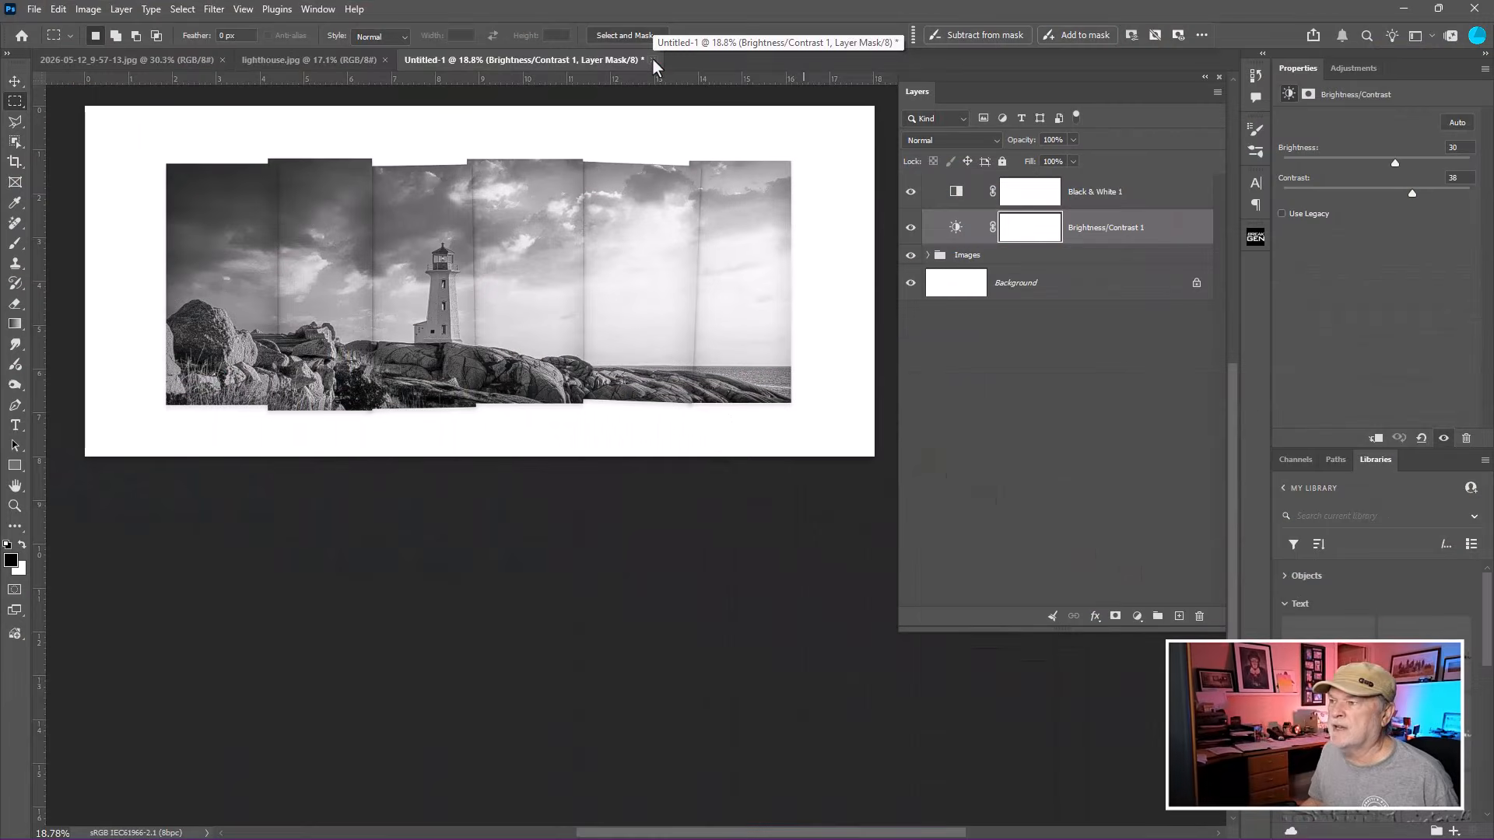
click(652, 60)
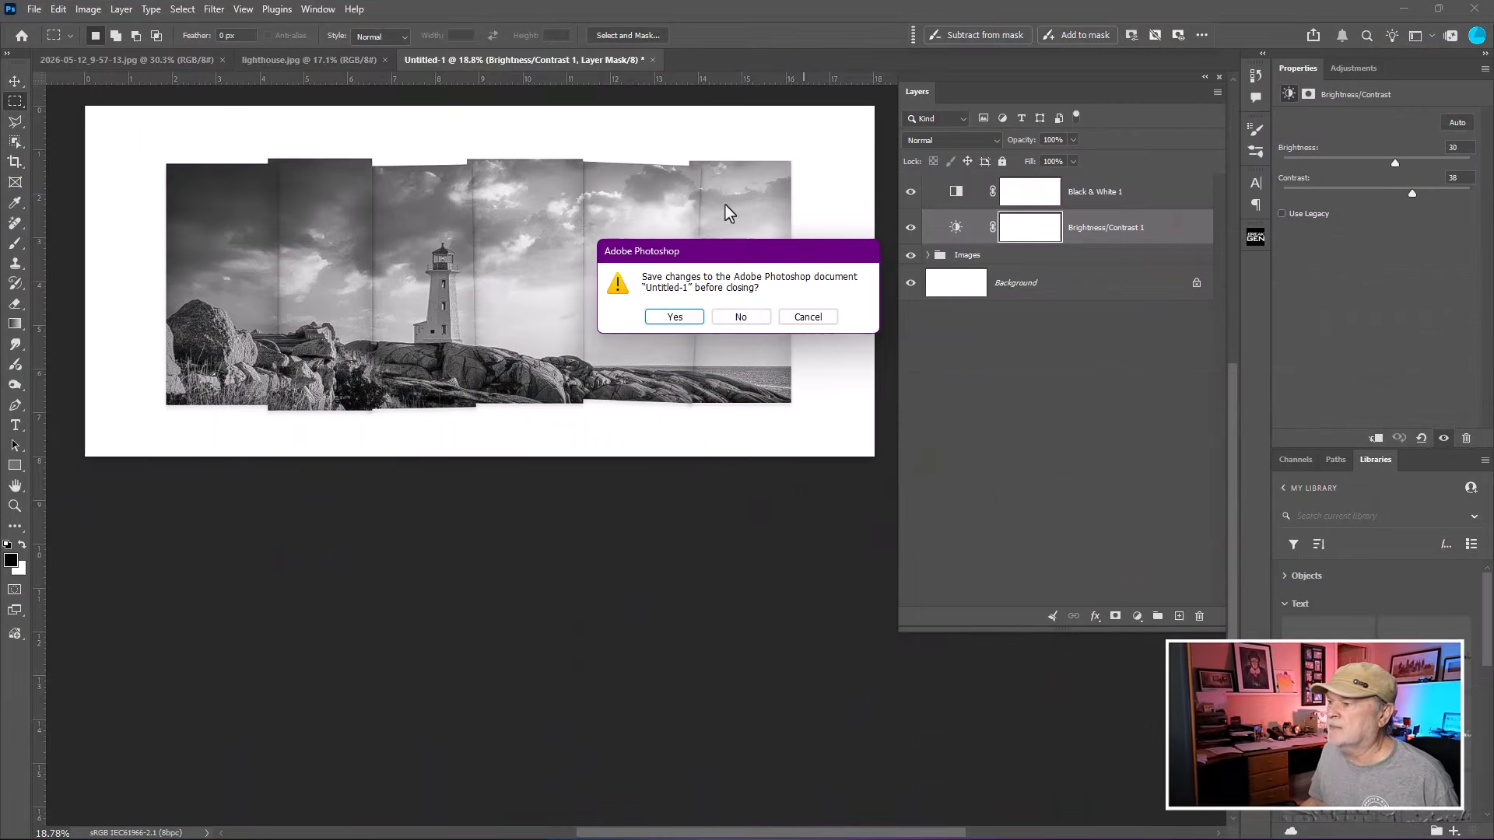
click(747, 322)
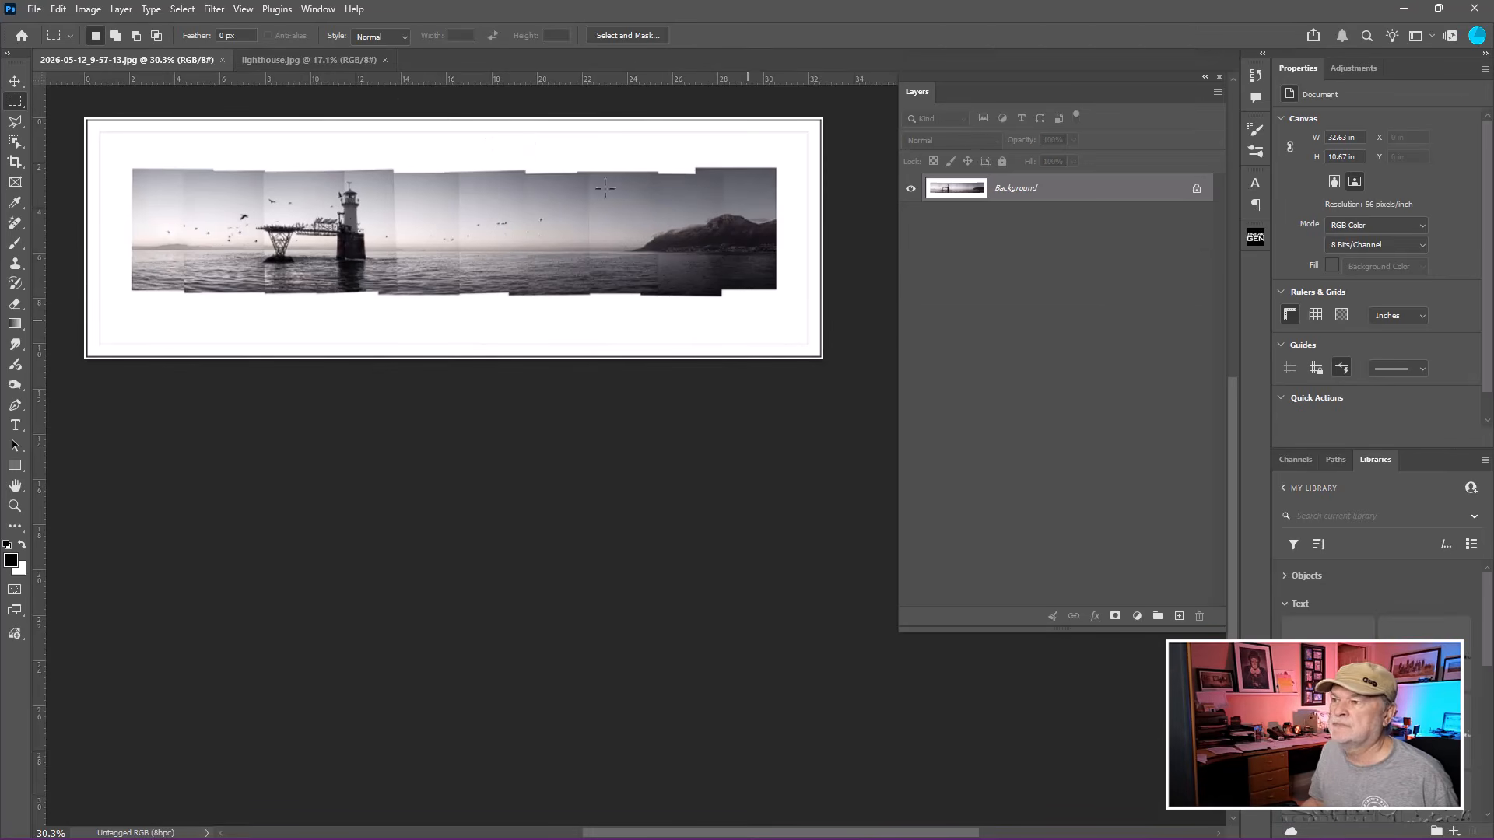
click(384, 60)
click(222, 60)
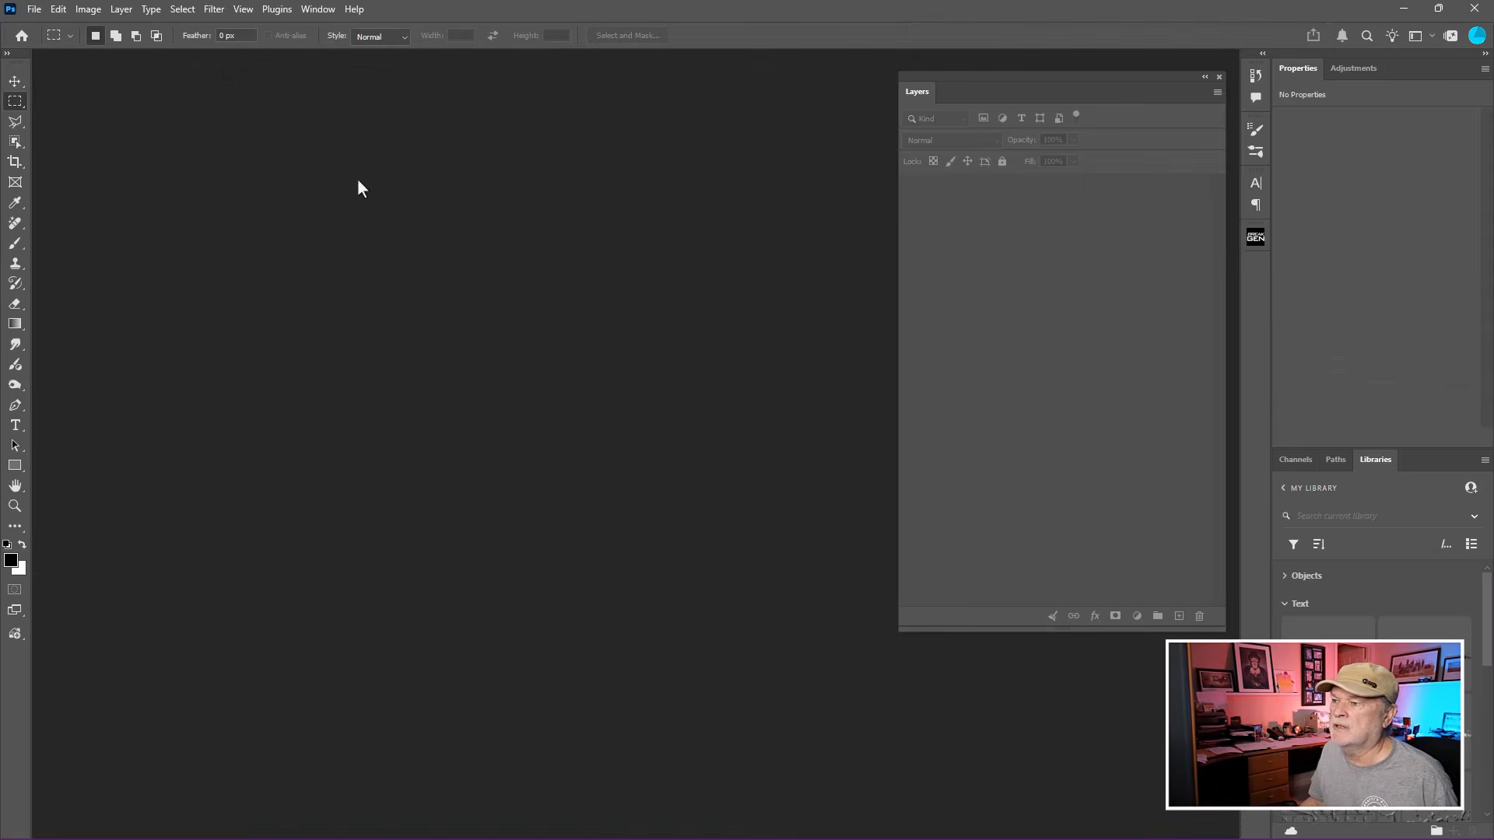
Open the Landscape Divided Effect.PSDT template from the Sample Image folder.
double_click(520, 231)
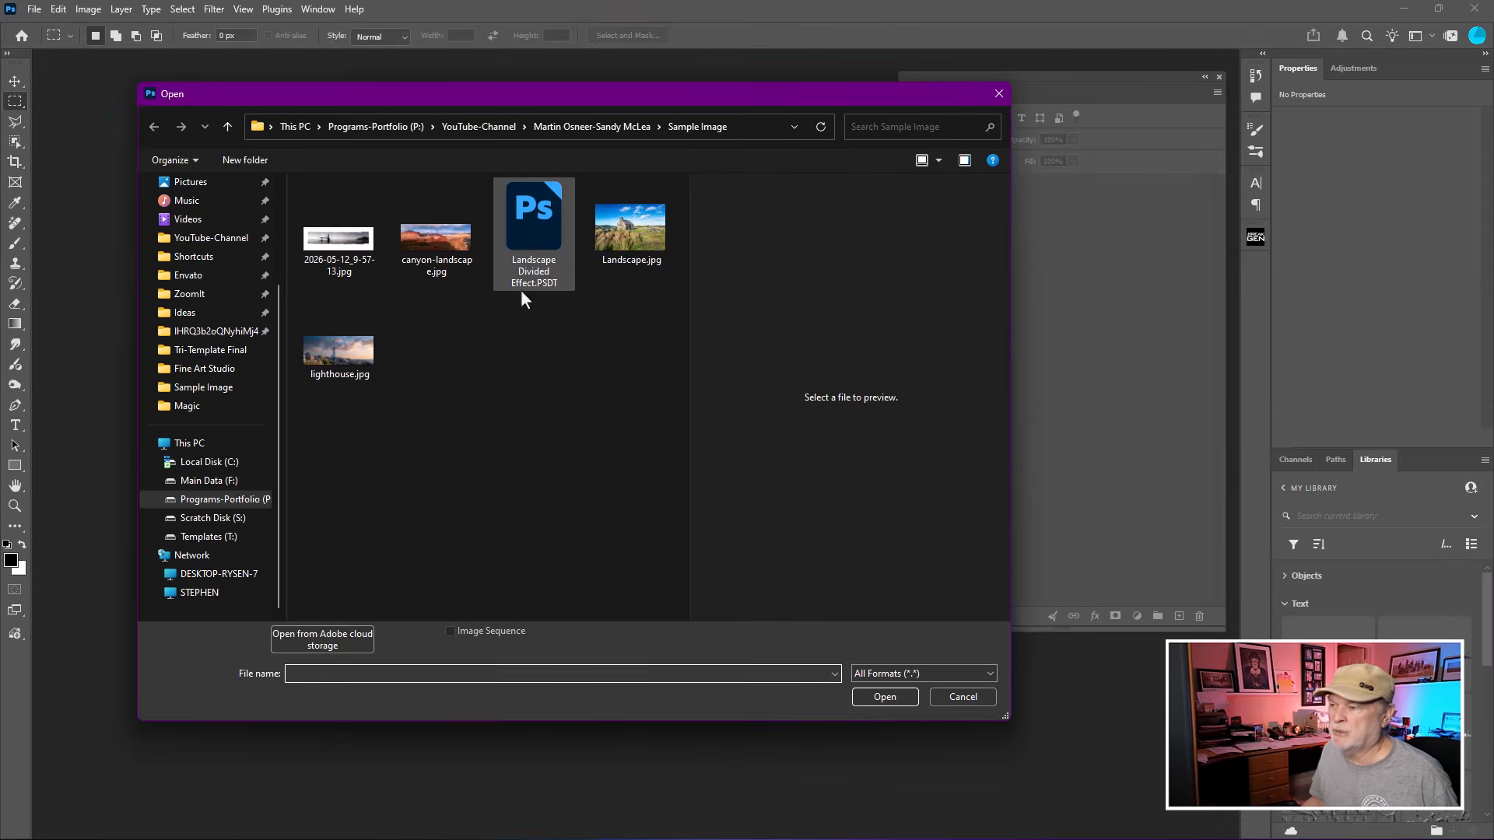
click(525, 231)
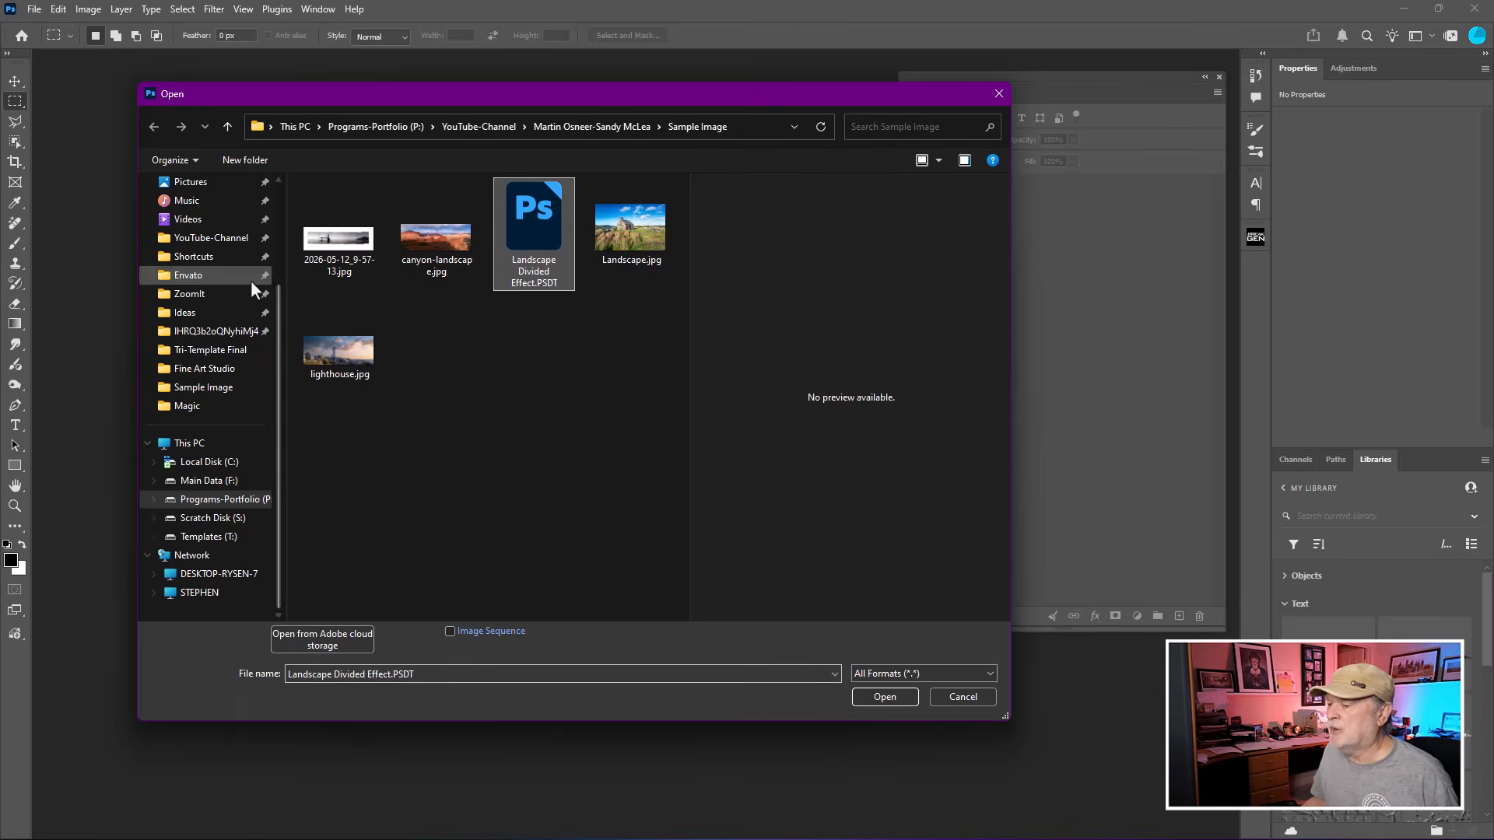
click(884, 697)
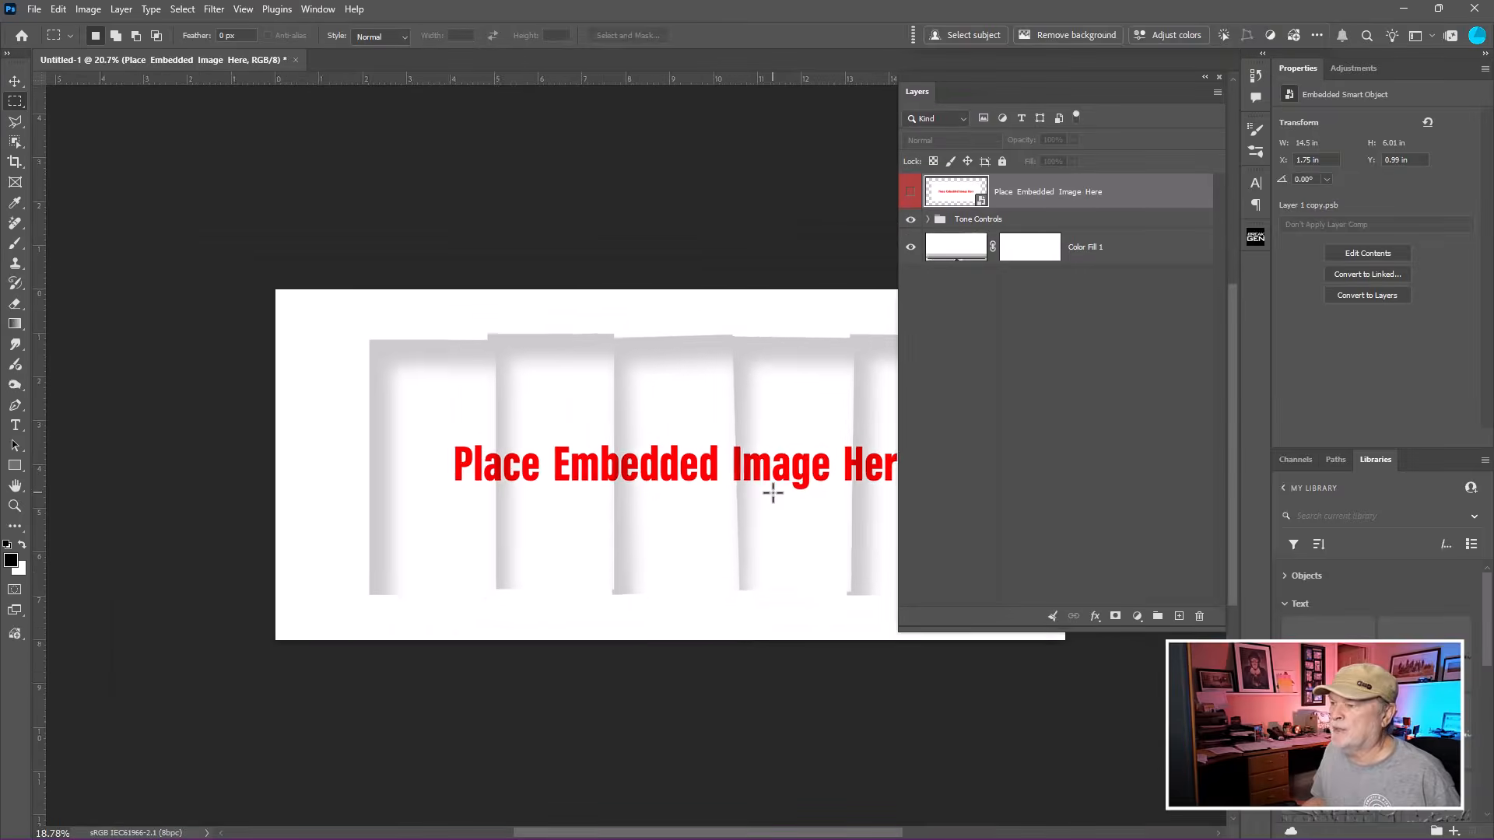
scroll(773, 493, down, 1)
drag(773, 493, 595, 303)
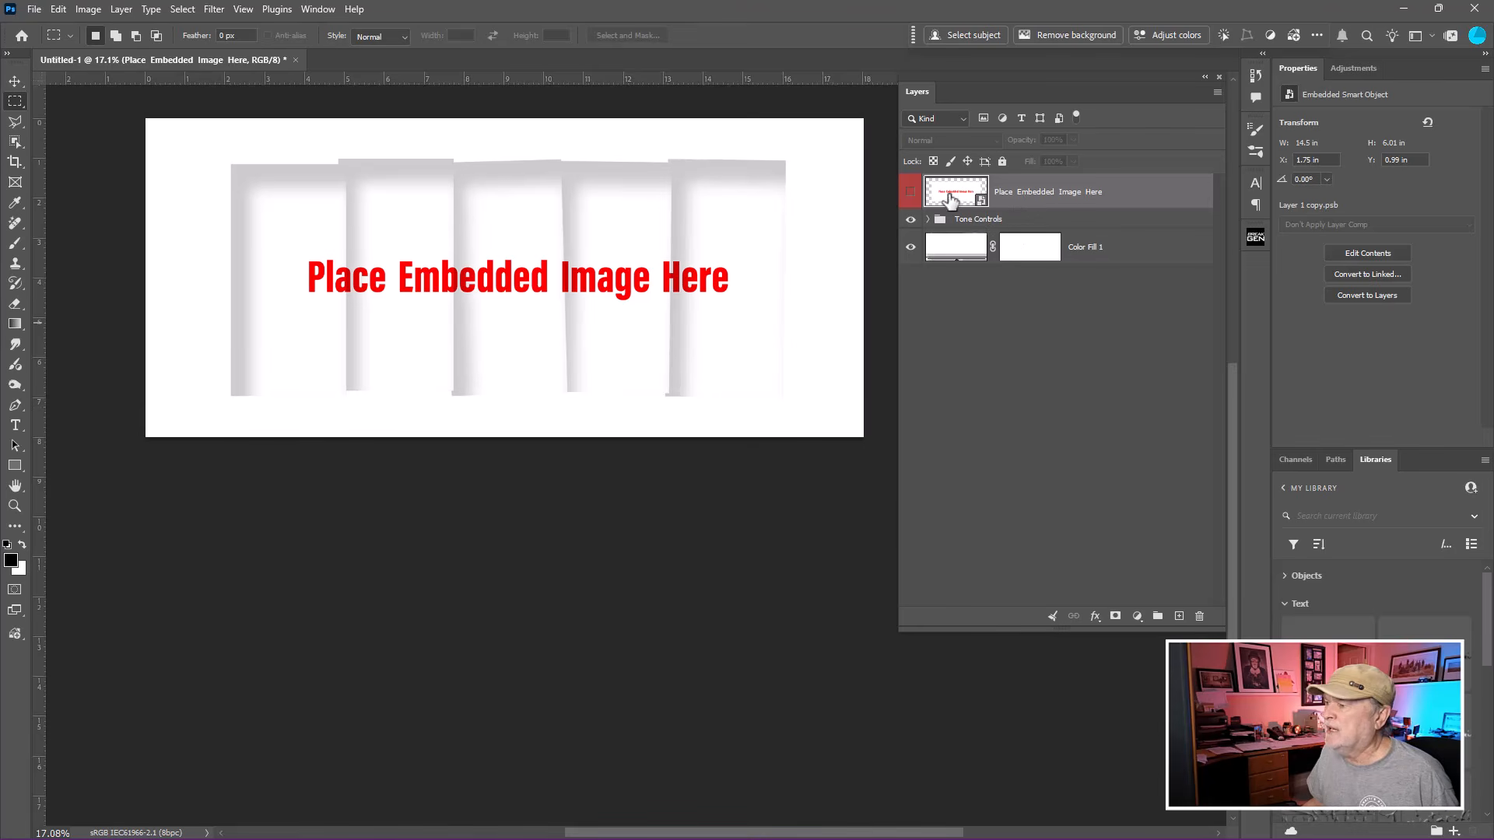
Open the Place Embedded Image Here smart object's contents for editing.
key(ctrl)
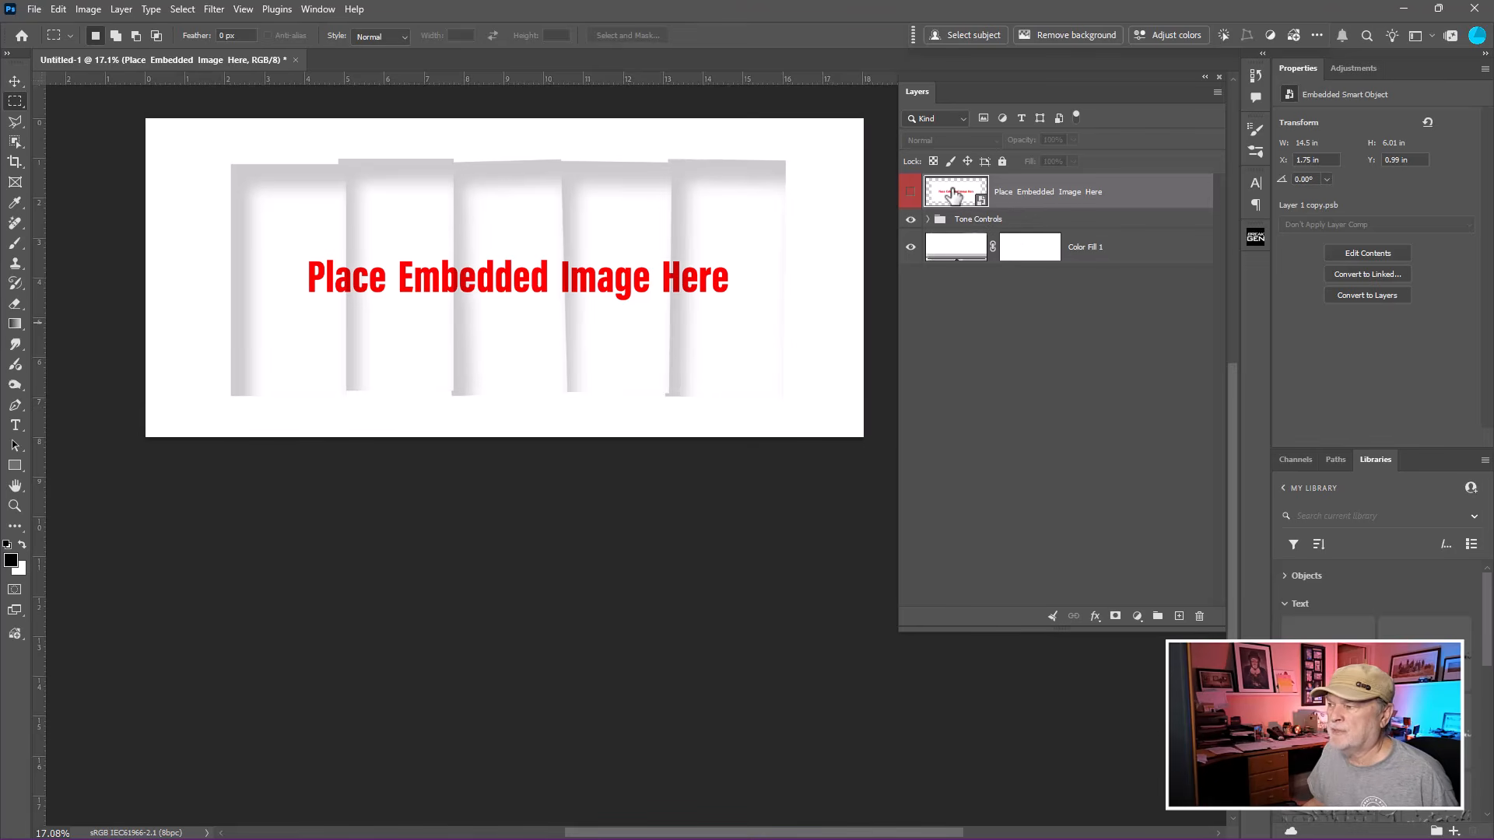
double_click(953, 192)
scroll(710, 371, down, 2)
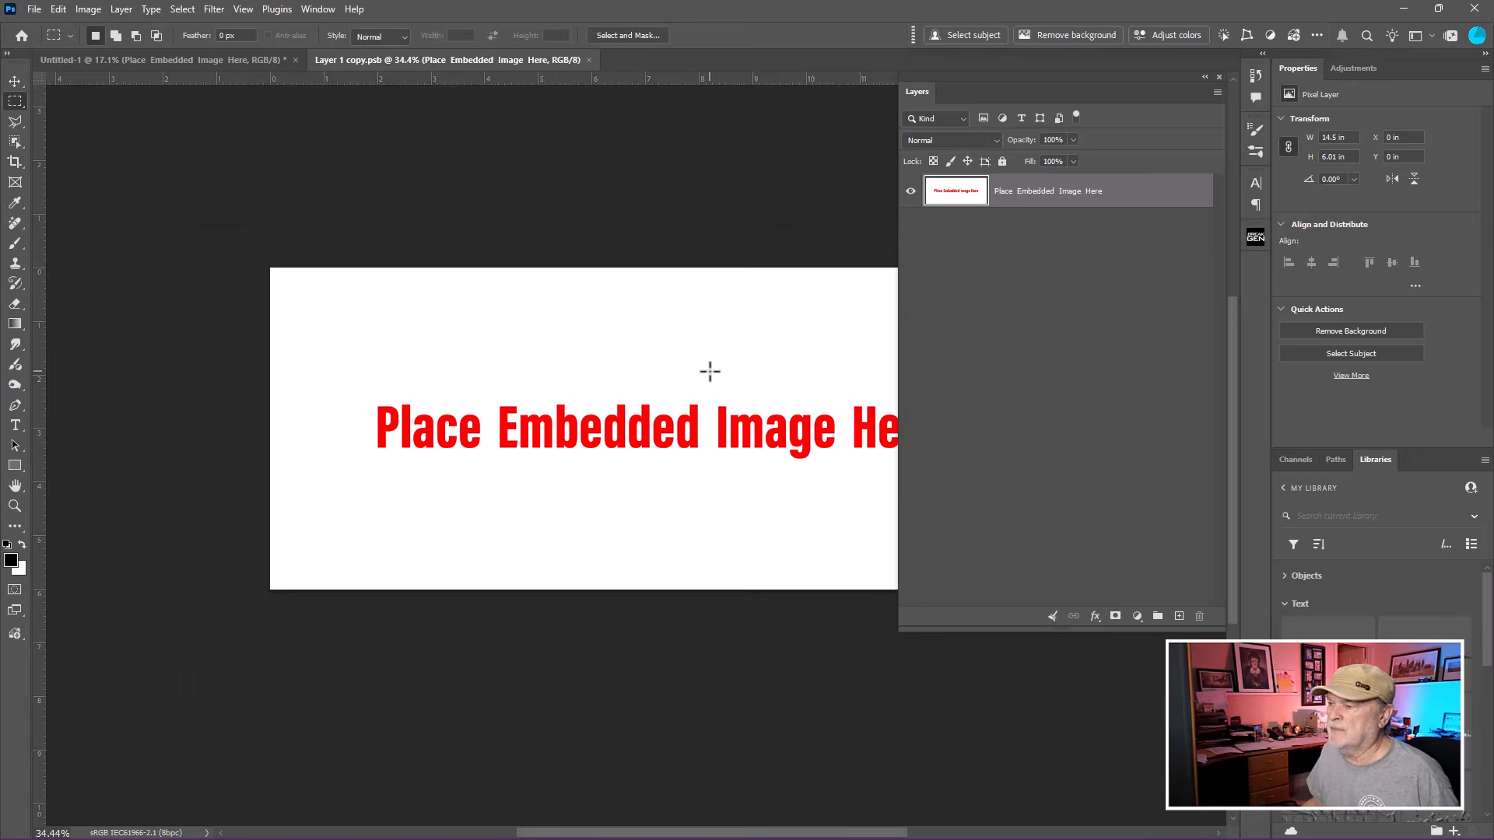
drag(710, 371, 561, 233)
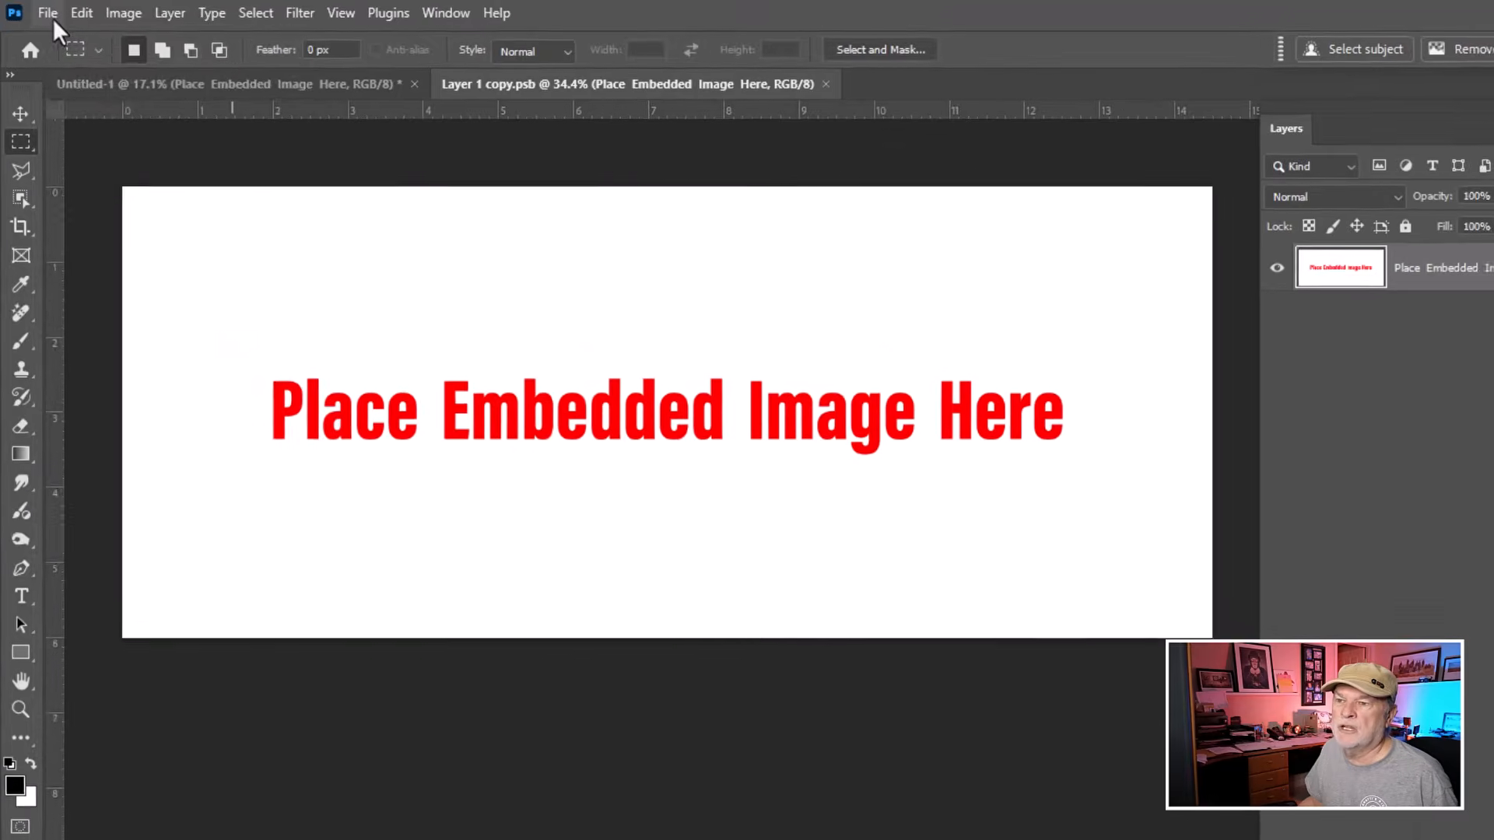
Place canyon-landscape.jpg as an embedded image inside the smart object.
click(34, 9)
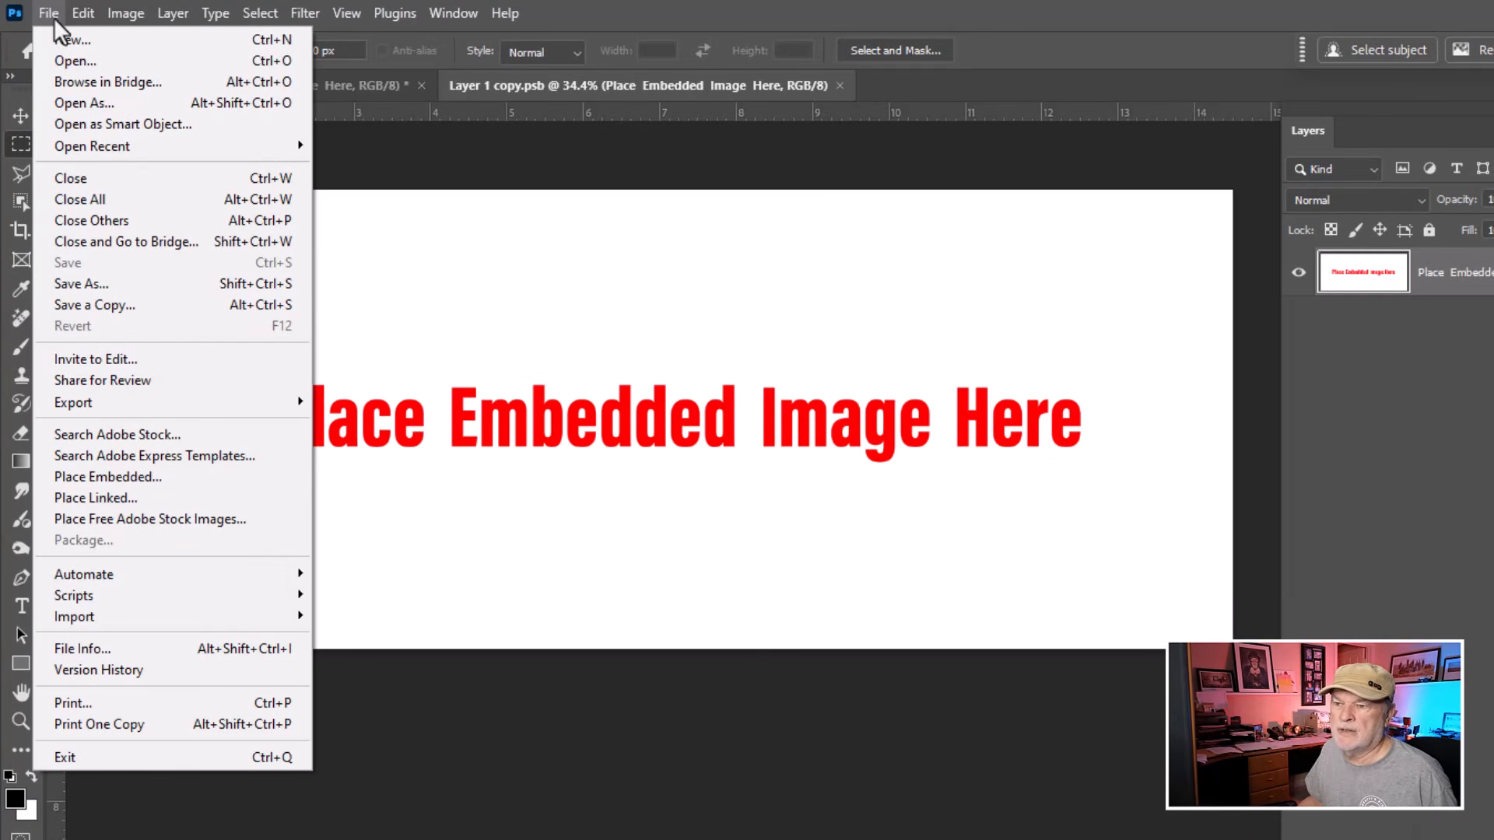
click(145, 477)
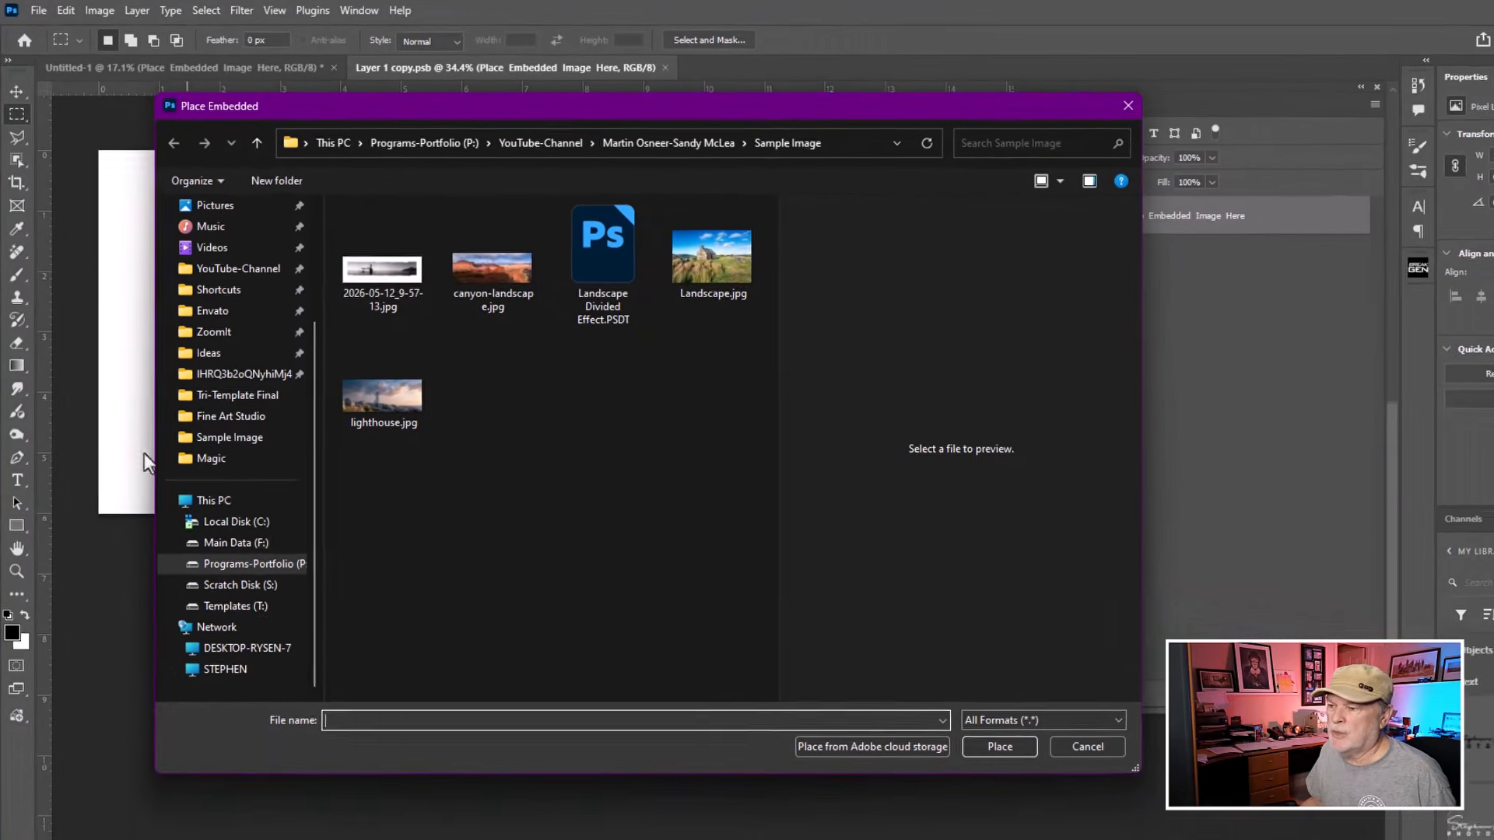
click(511, 268)
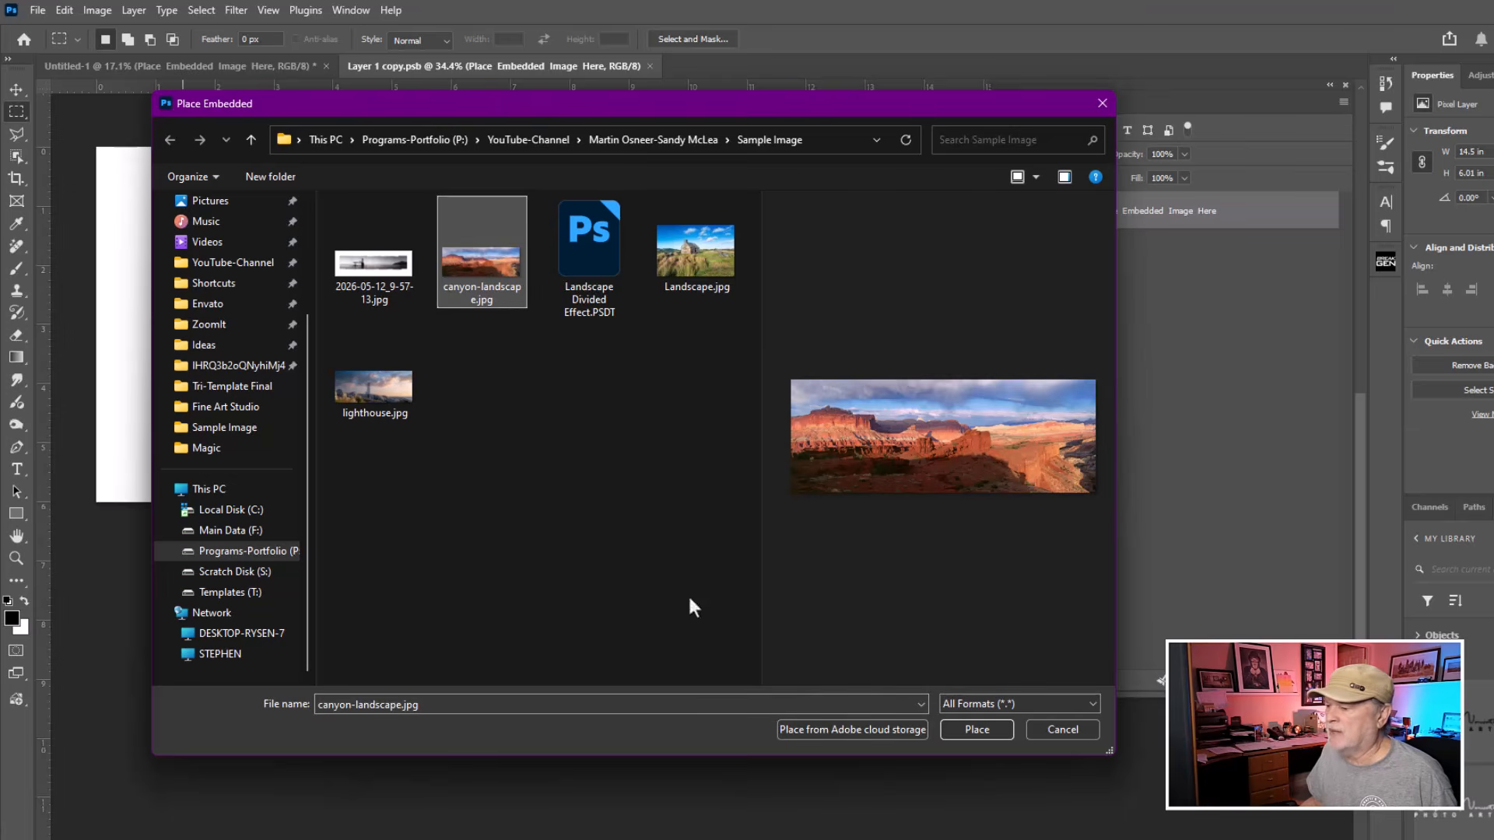
click(976, 728)
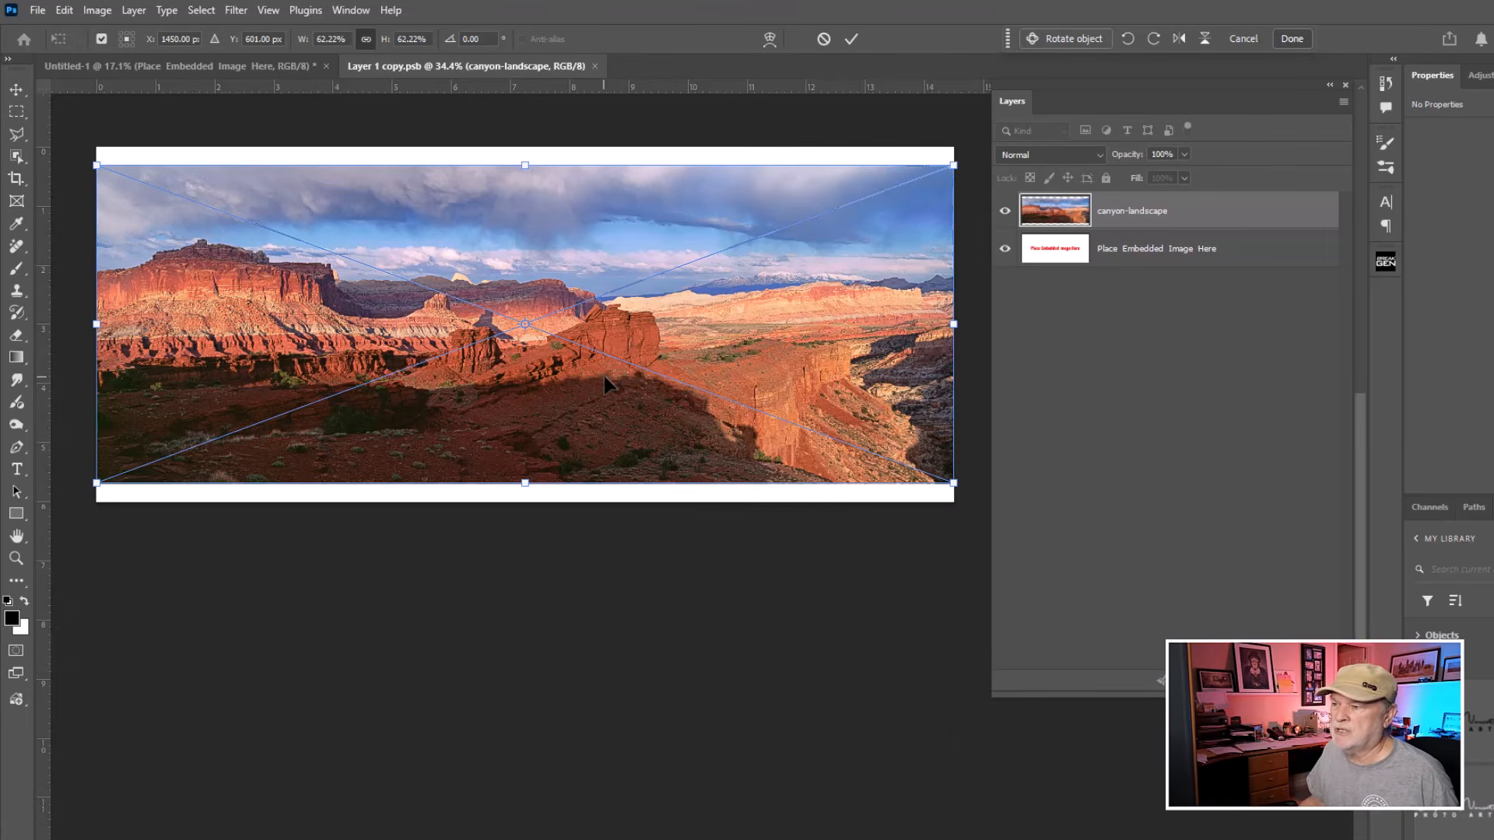
Stretch the canyon image vertically so it fills the canvas height, and commit the transform.
drag(525, 483, 524, 520)
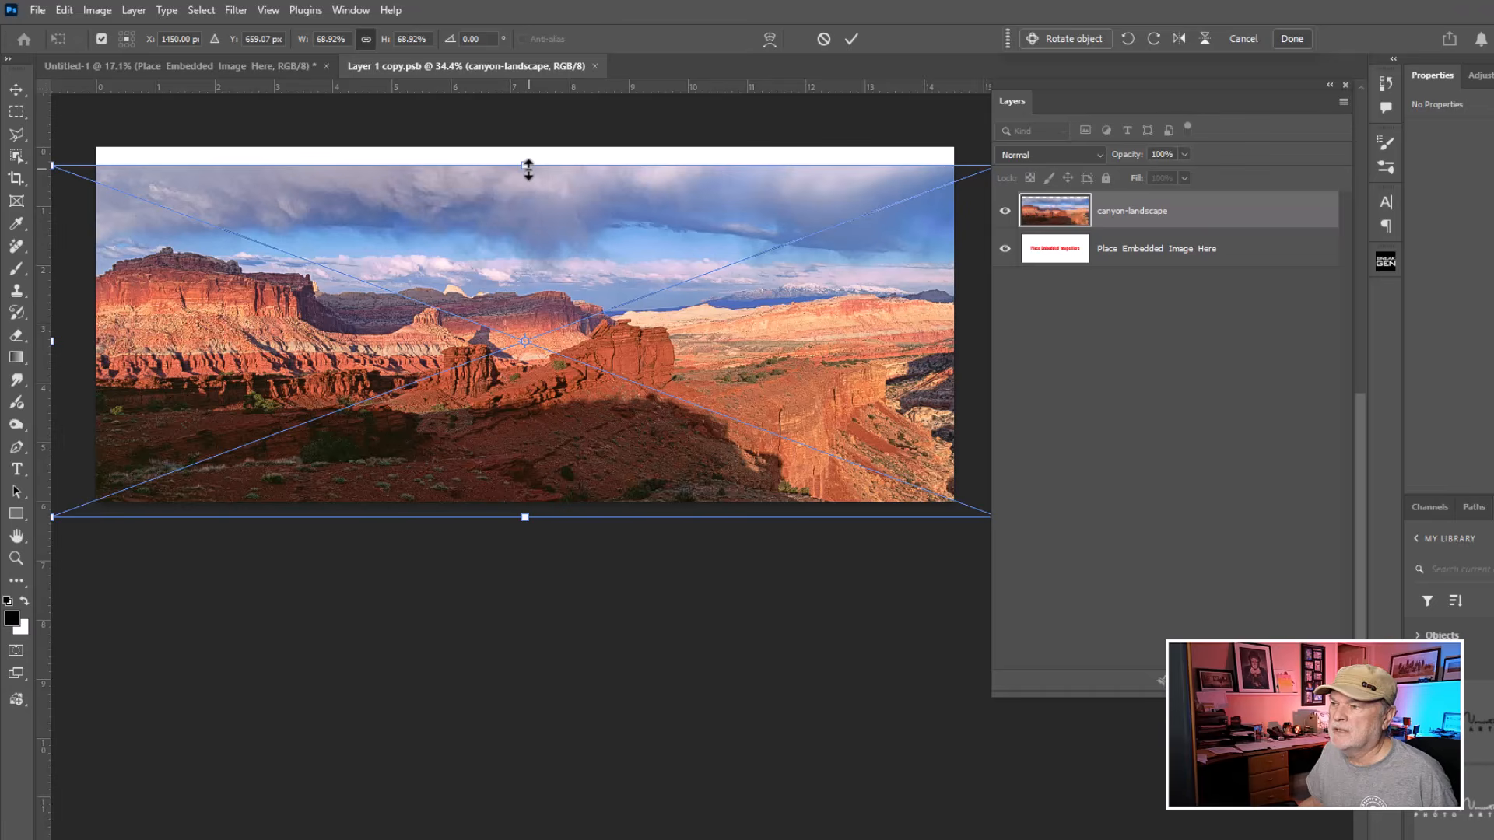
drag(526, 166, 525, 147)
key(Return)
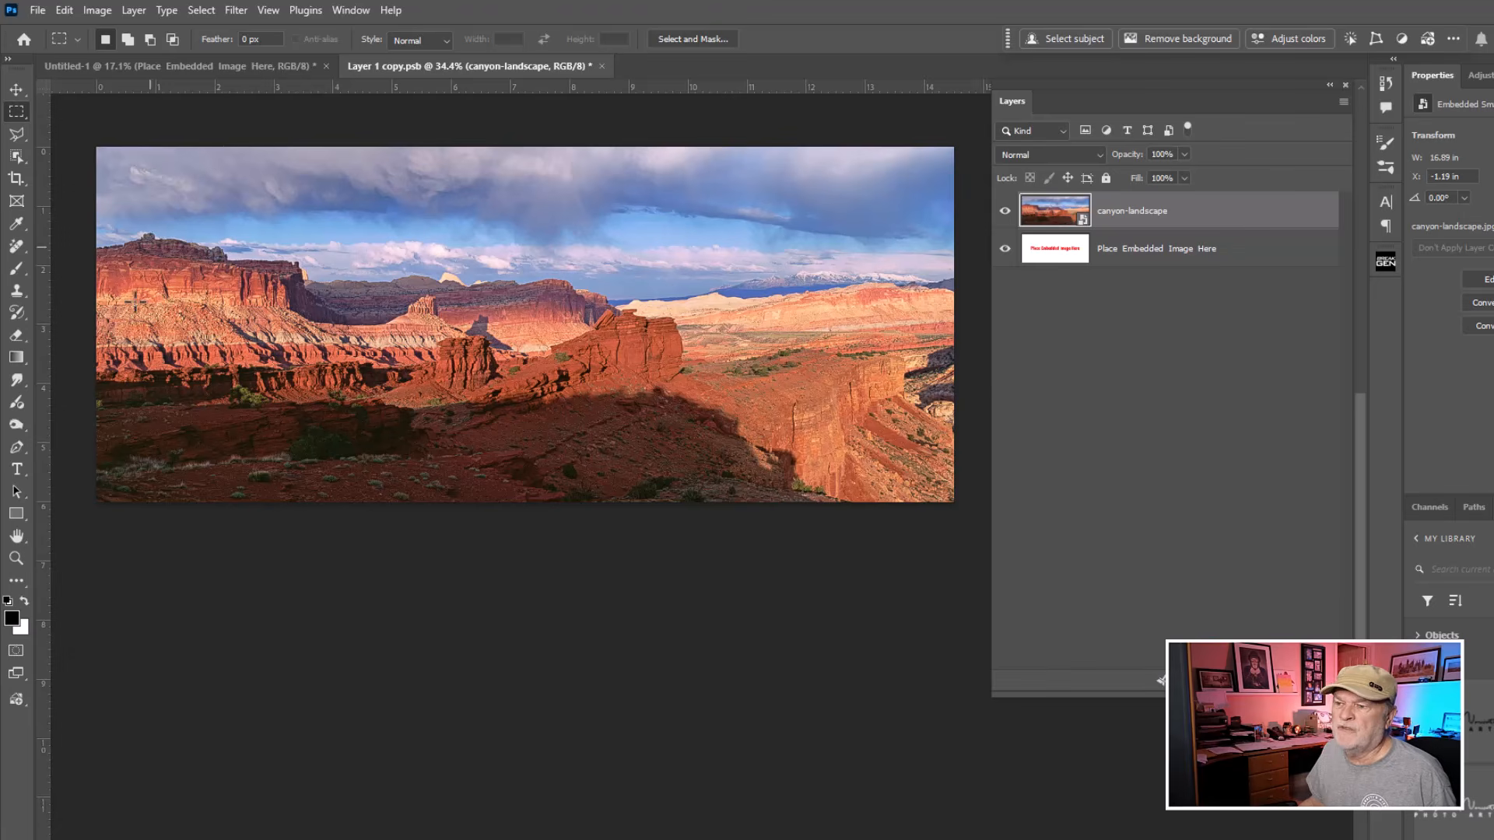
Close the smart object contents, saving the changes back to the template.
click(601, 66)
click(741, 350)
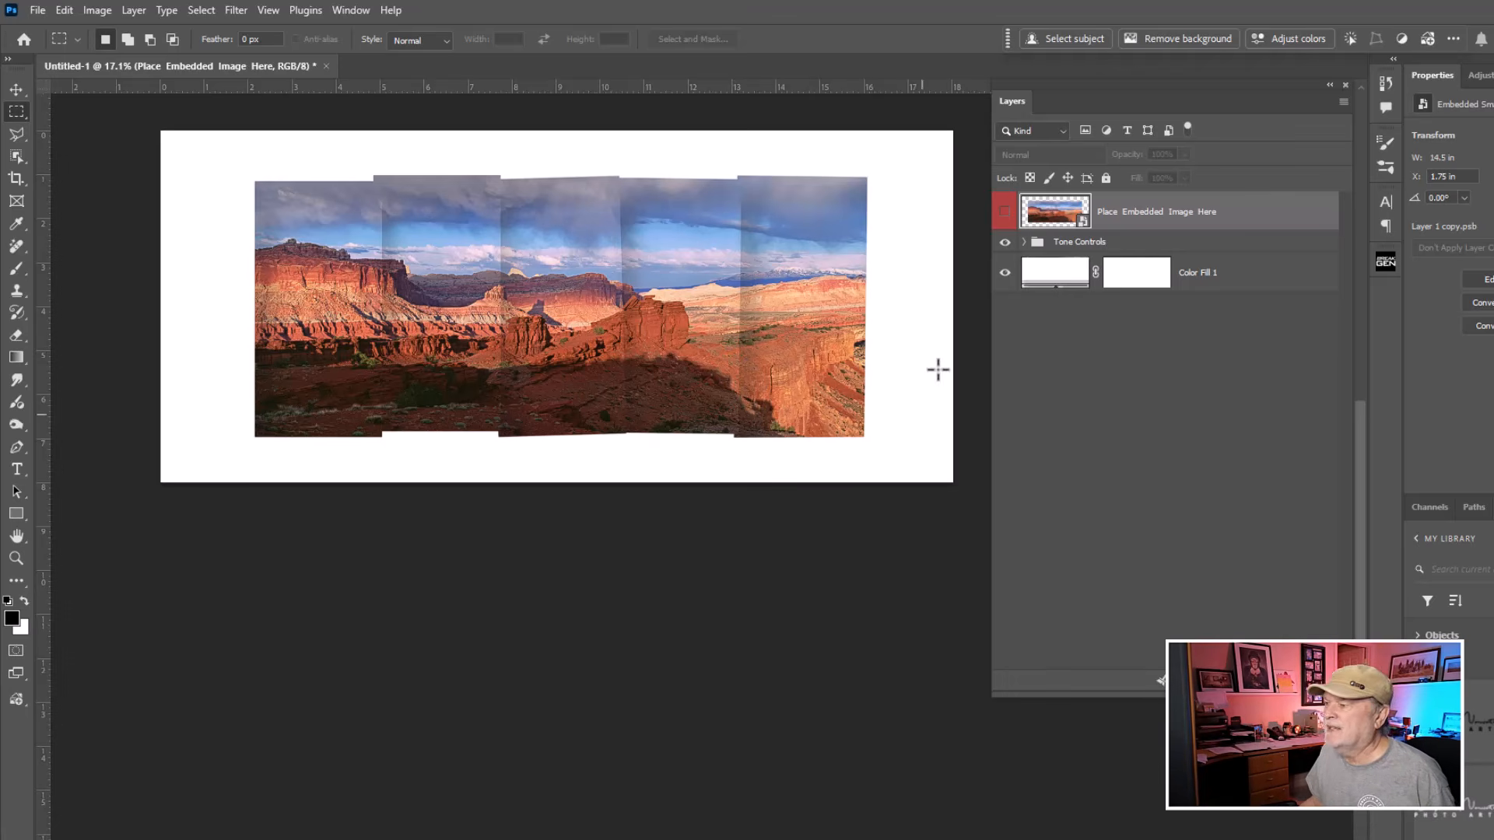
Expand the Tone Controls group and toggle the Brightness/Contrast layer on and off to compare its effect.
click(1025, 242)
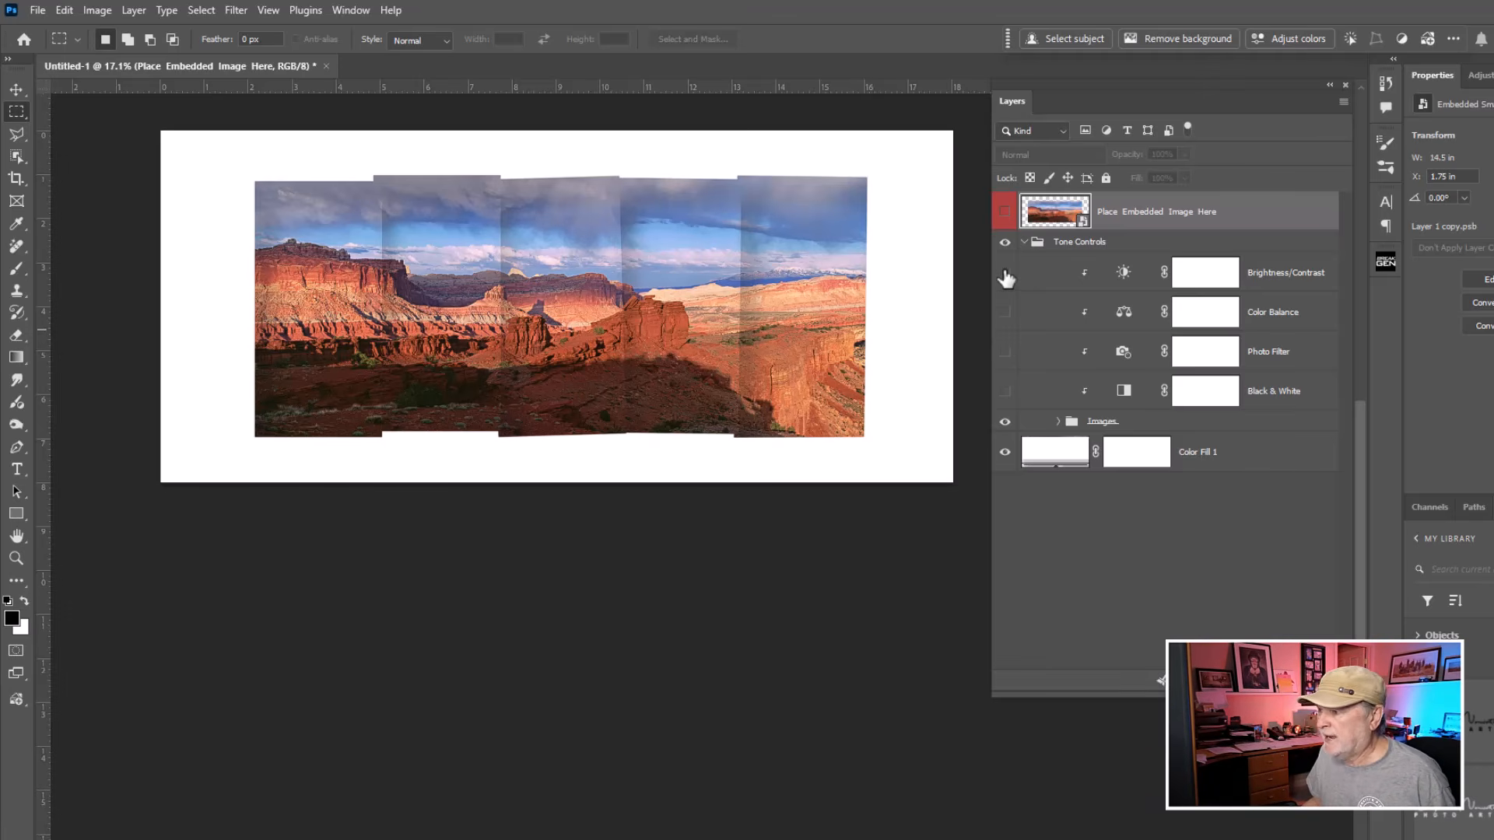
click(1005, 273)
click(1004, 273)
click(1004, 273)
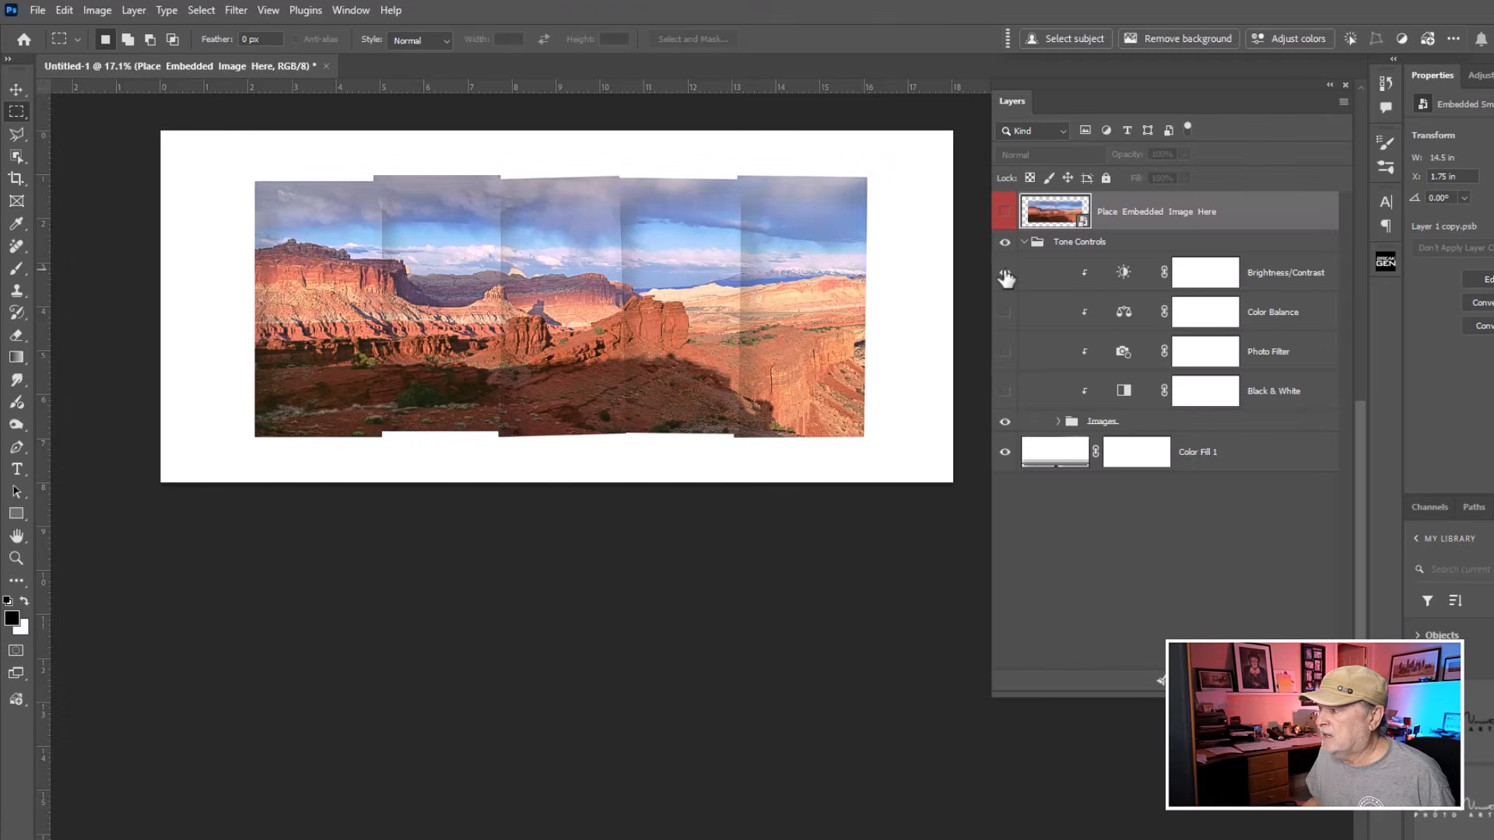
click(1005, 273)
click(1004, 273)
click(1284, 272)
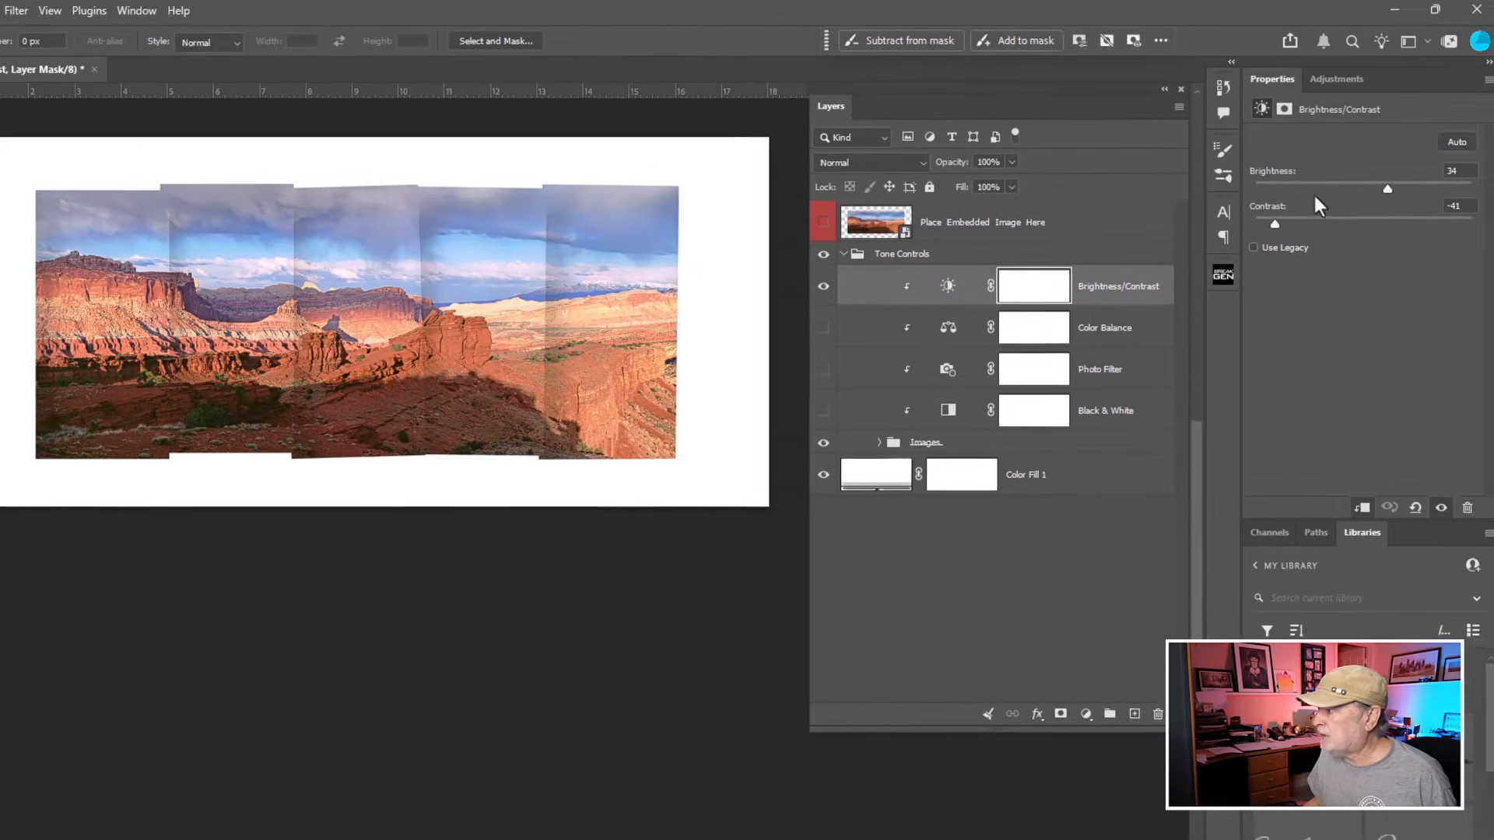
mouse_move(1388, 189)
mouse_down()
mouse_move(1417, 185)
mouse_move(1387, 188)
mouse_up()
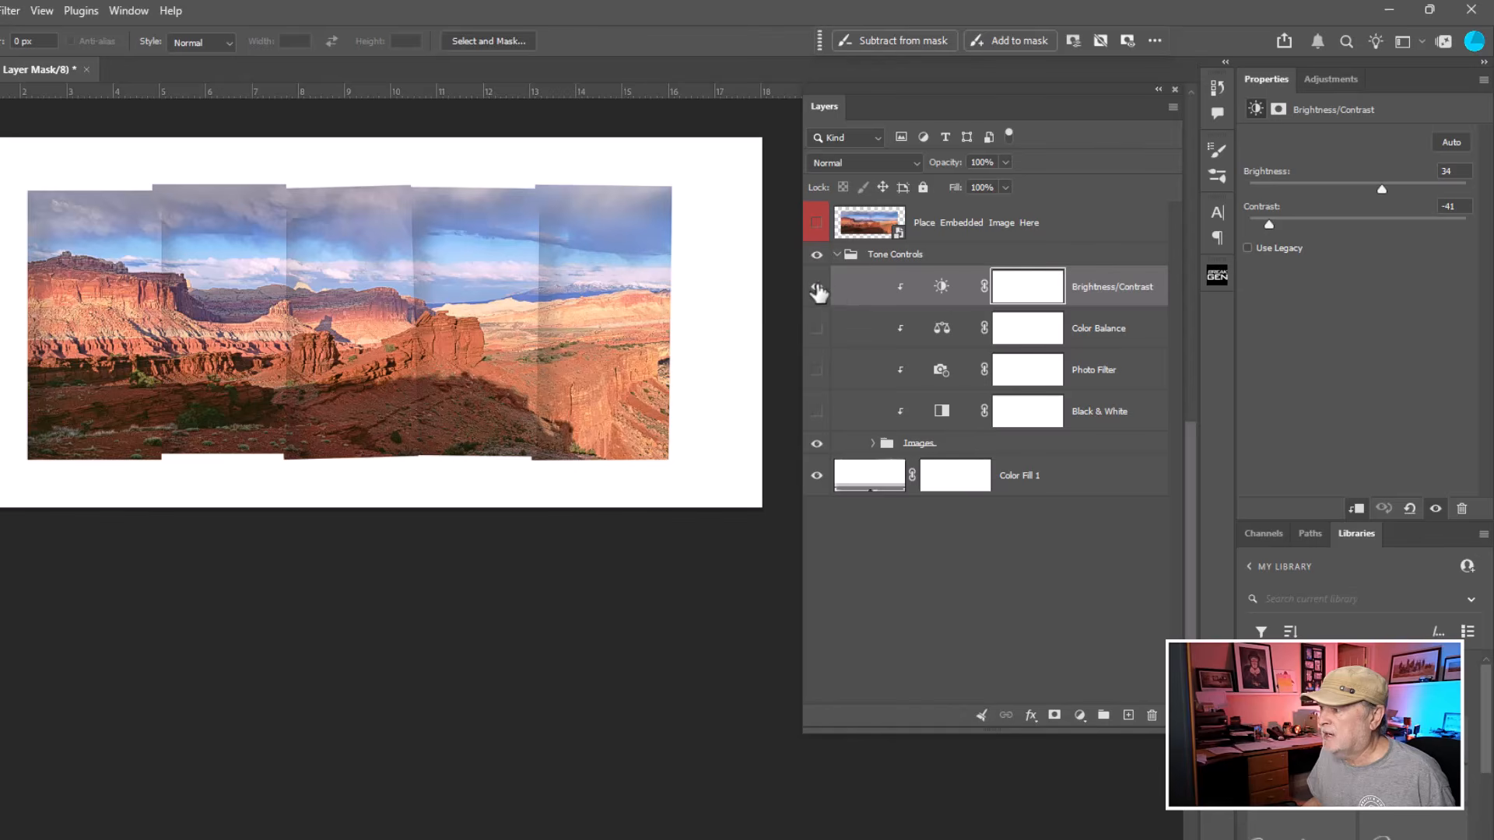
click(817, 287)
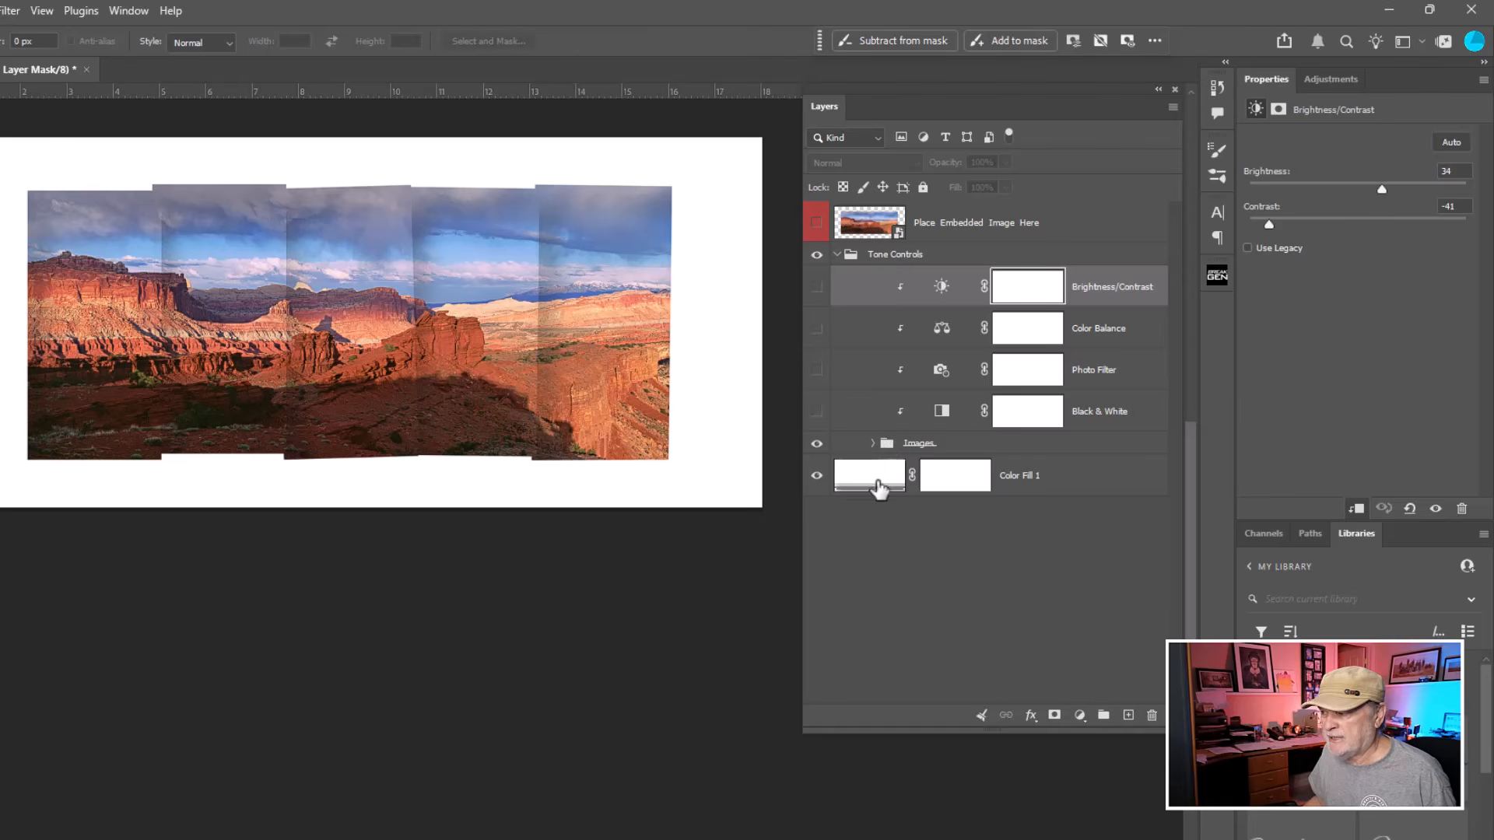
key(ctrl)
double_click(878, 481)
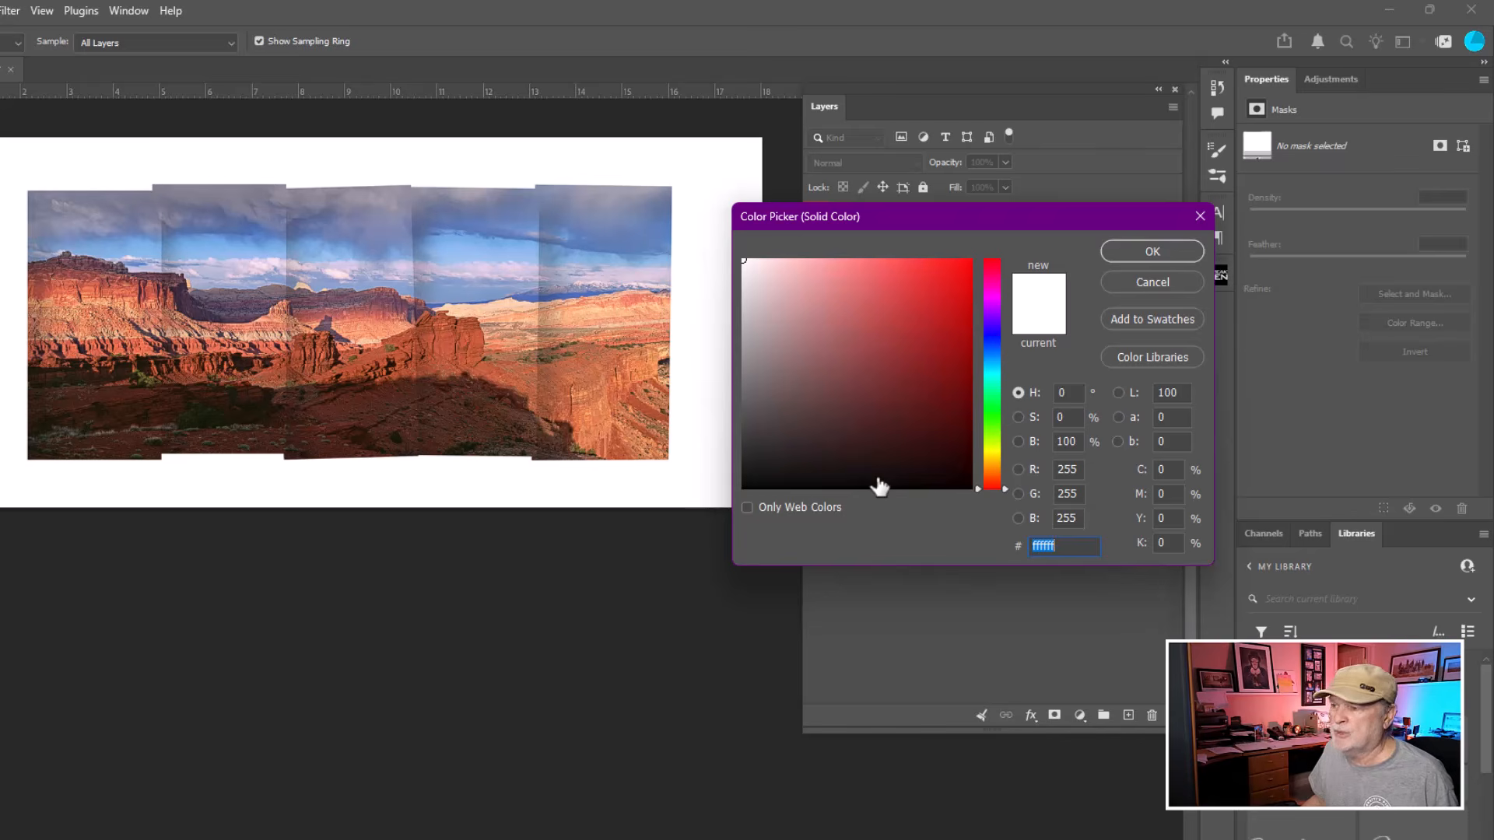
click(1179, 285)
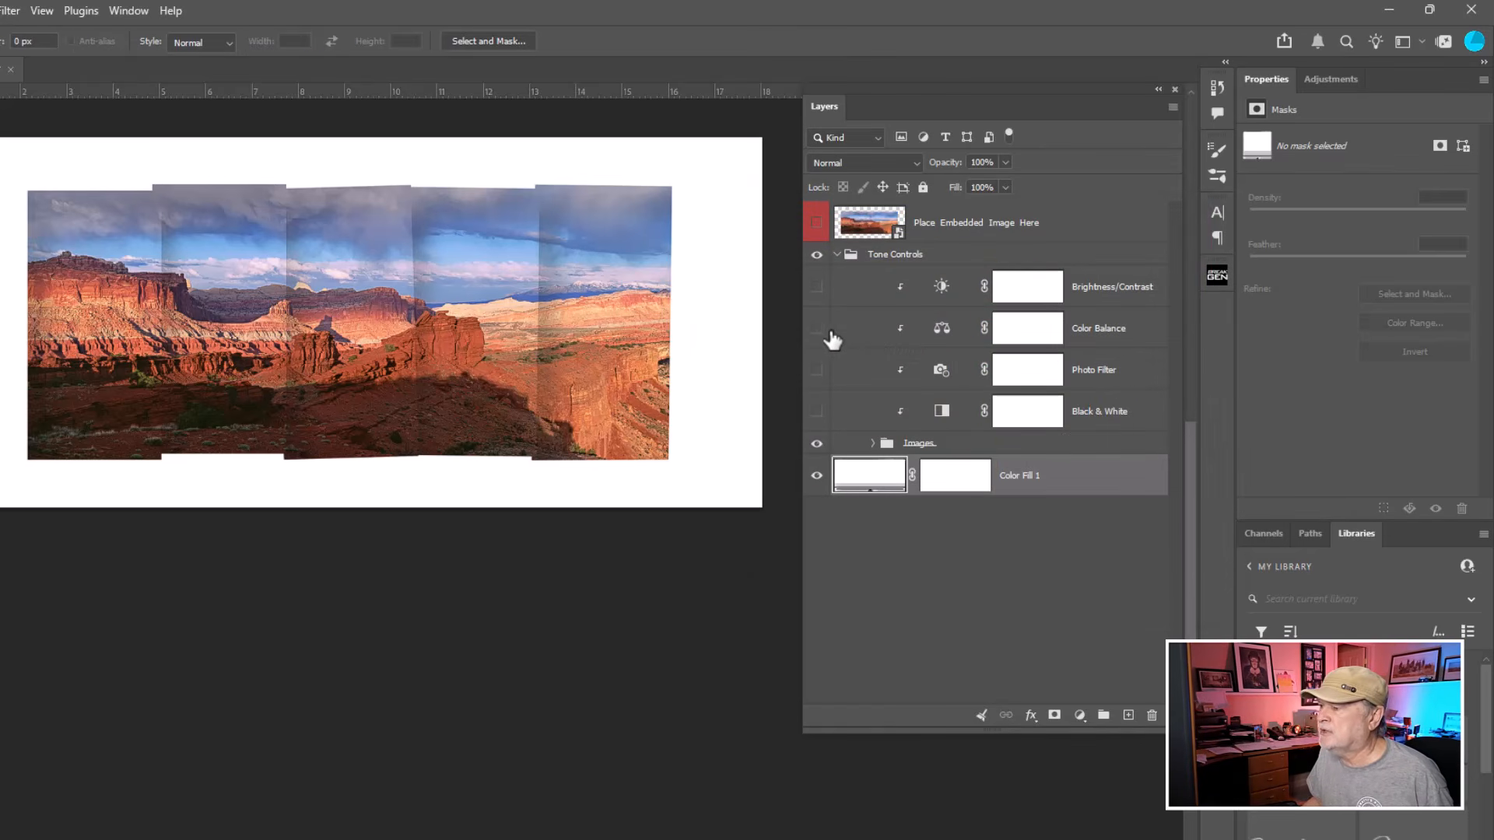
Turn on the Photo Filter layer, set its filter to Cyan and its density to 37%.
click(817, 329)
click(917, 376)
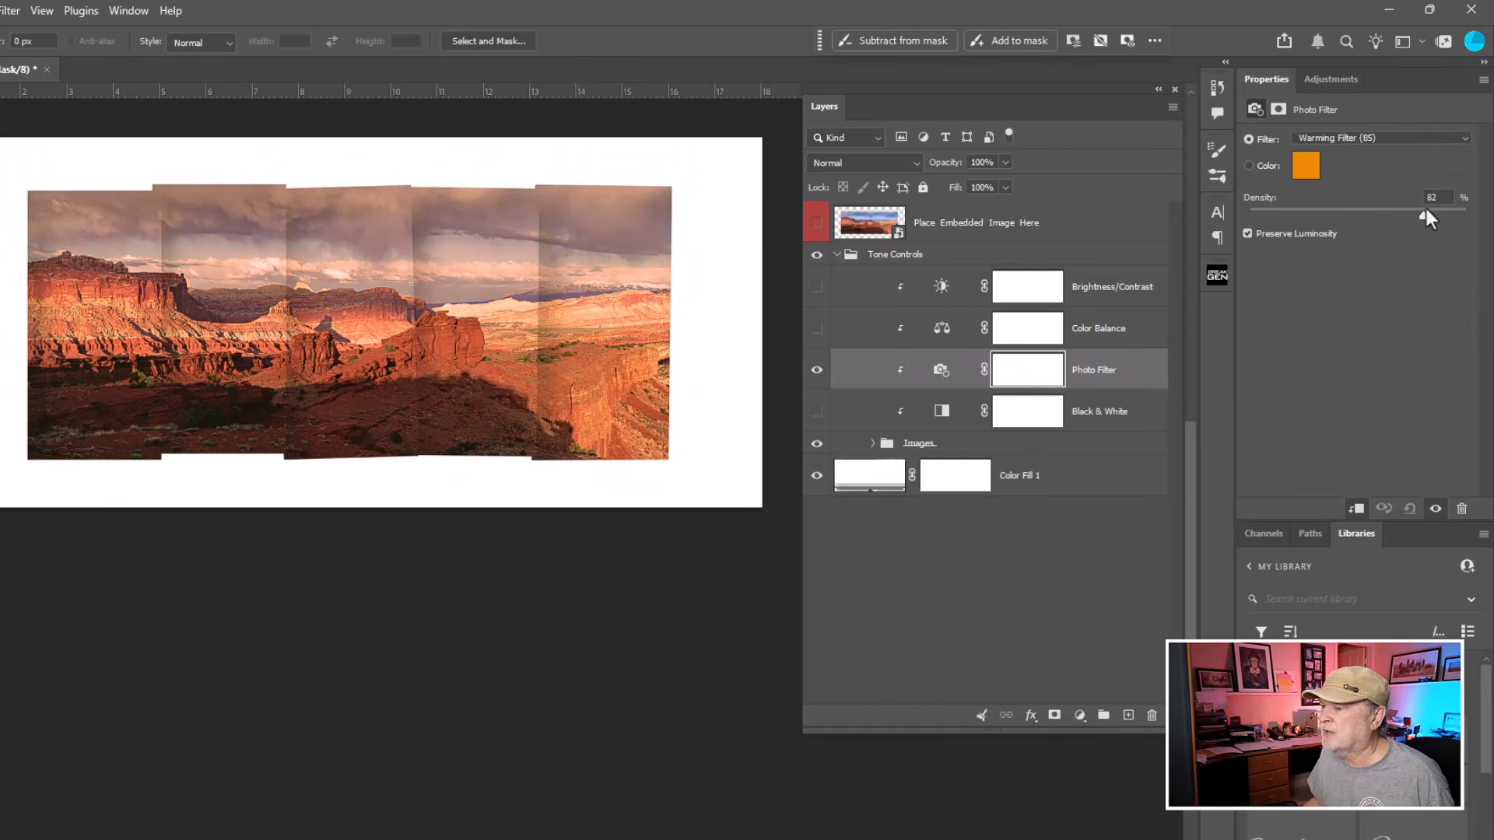
click(1346, 137)
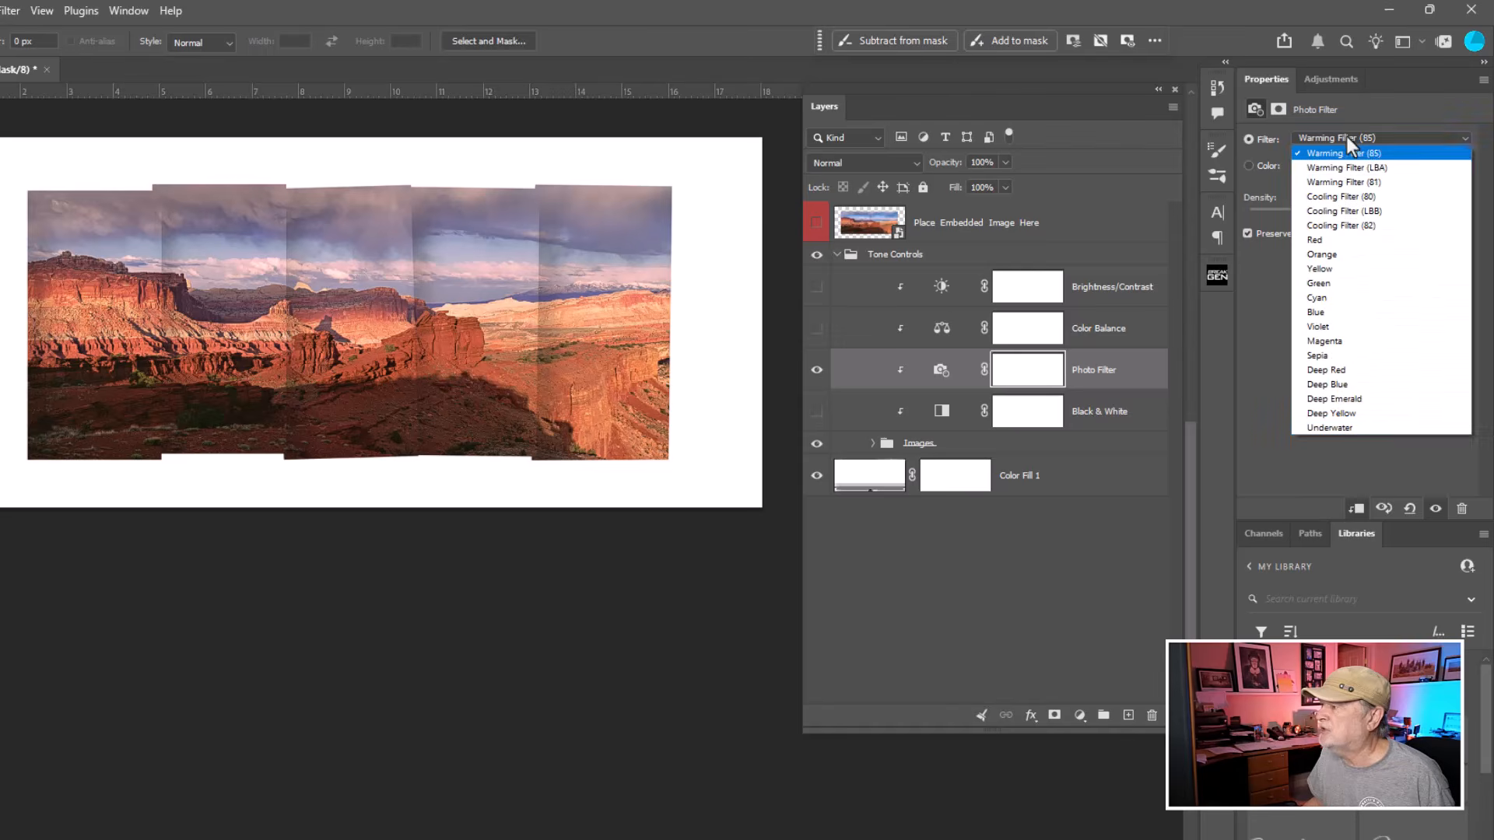
click(1323, 300)
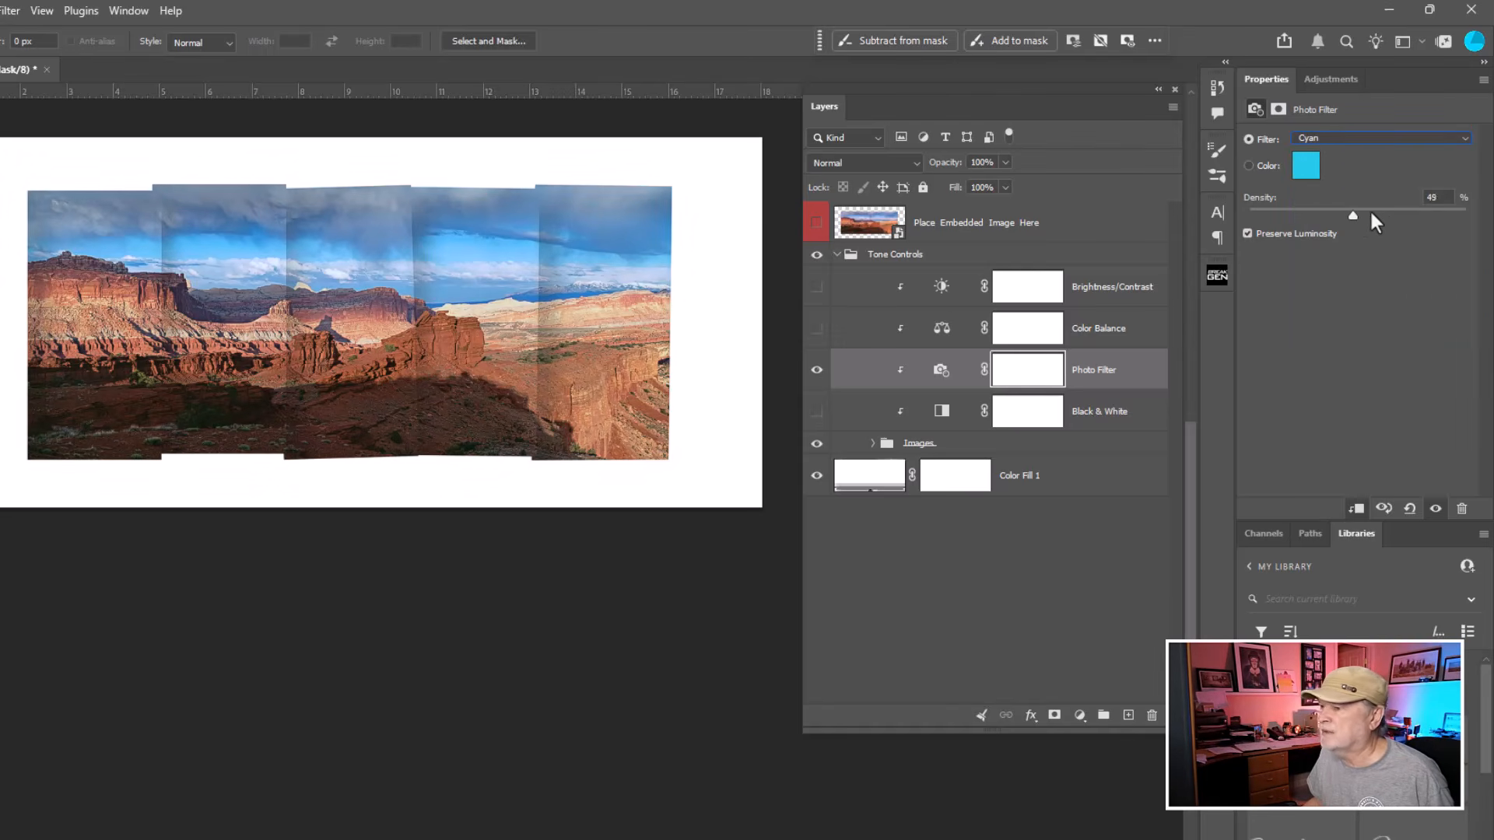
mouse_move(1319, 216)
mouse_down()
mouse_move(1287, 221)
mouse_move(1328, 216)
mouse_up()
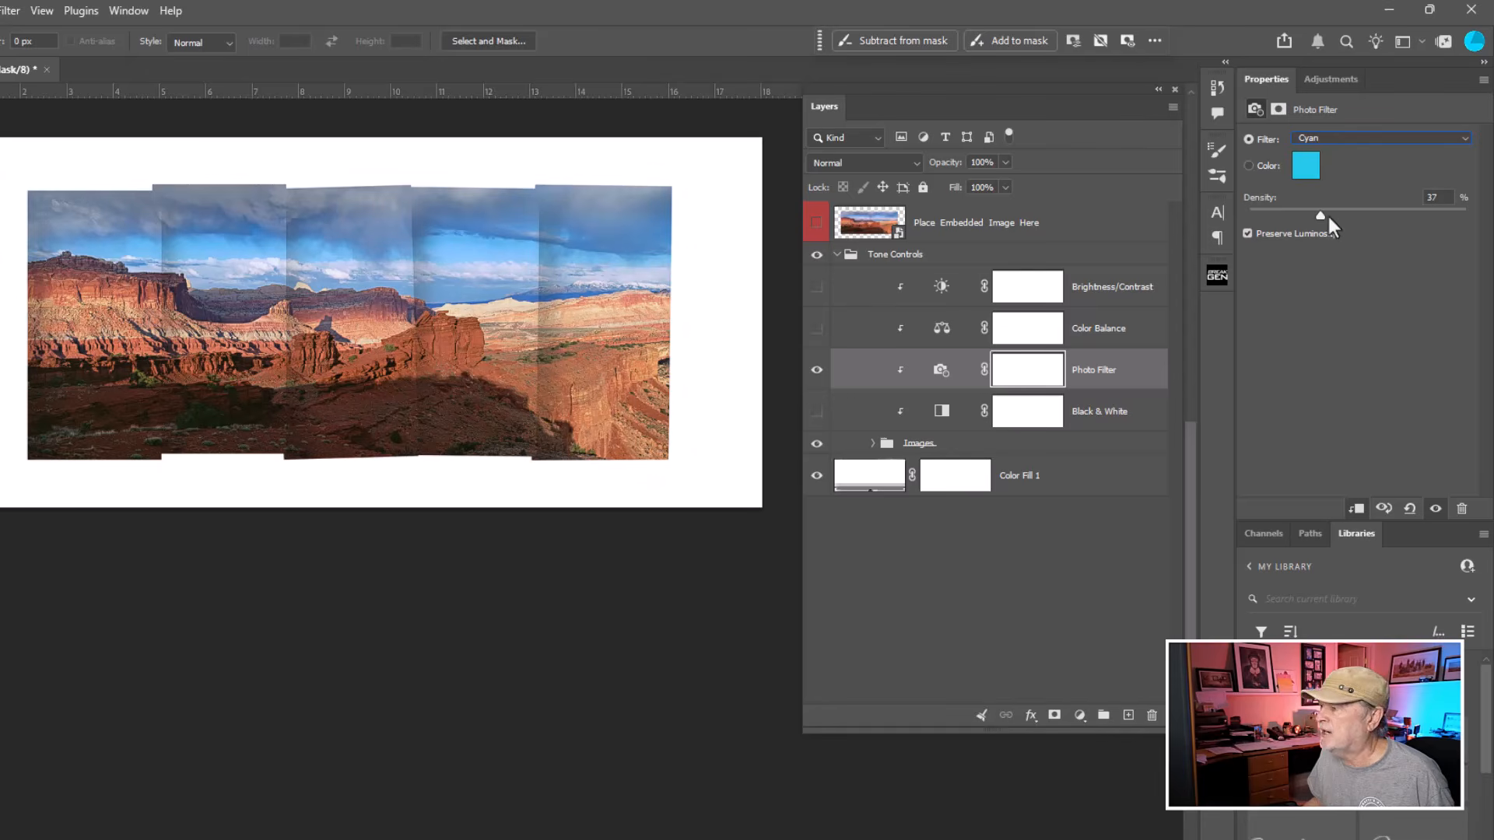
Turn off the Photo Filter layer, turn on the Black & White and Brightness/Contrast layers, and select Brightness/Contrast.
click(819, 370)
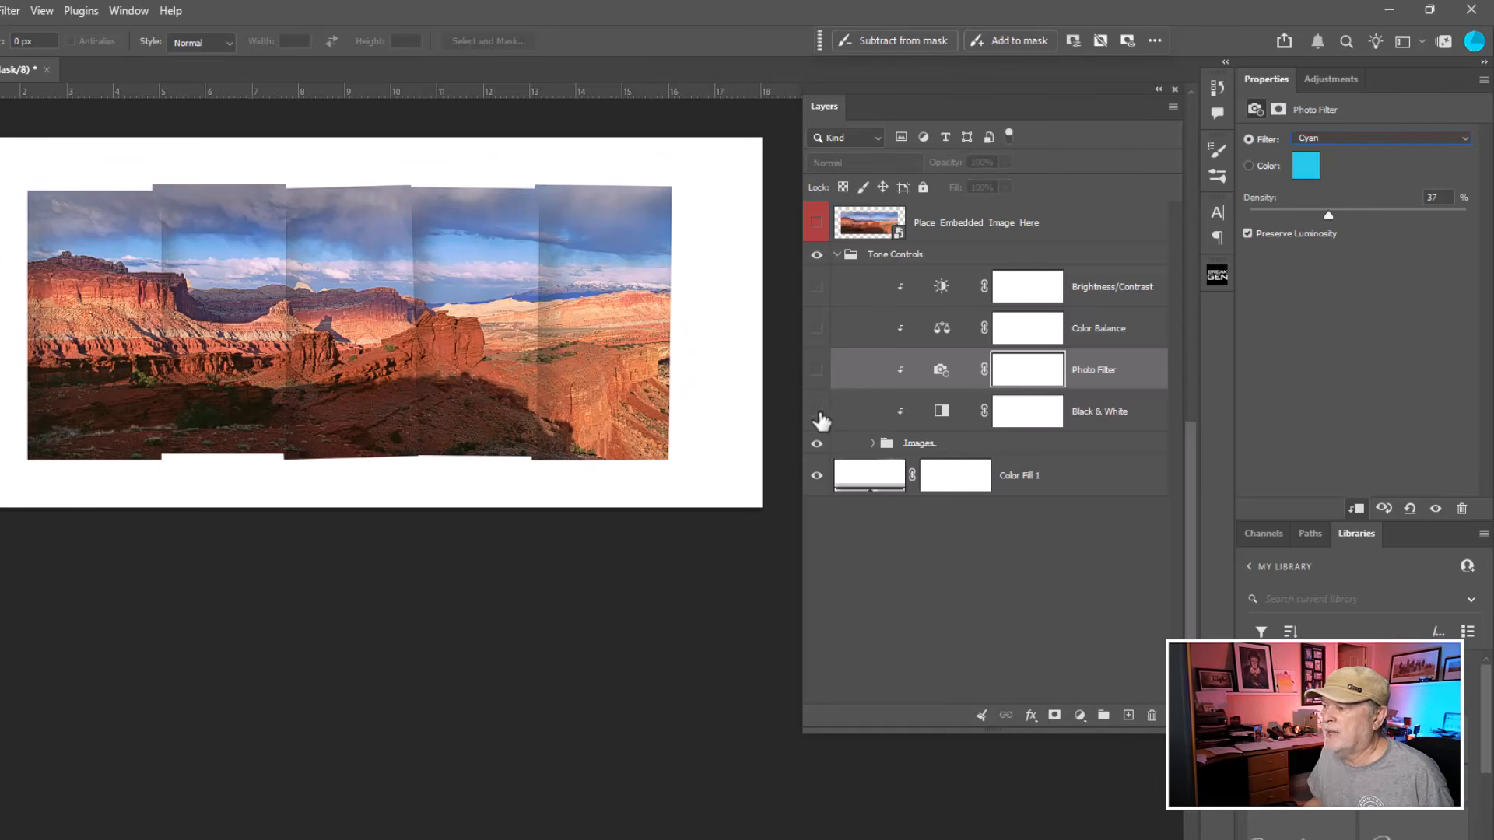
click(818, 412)
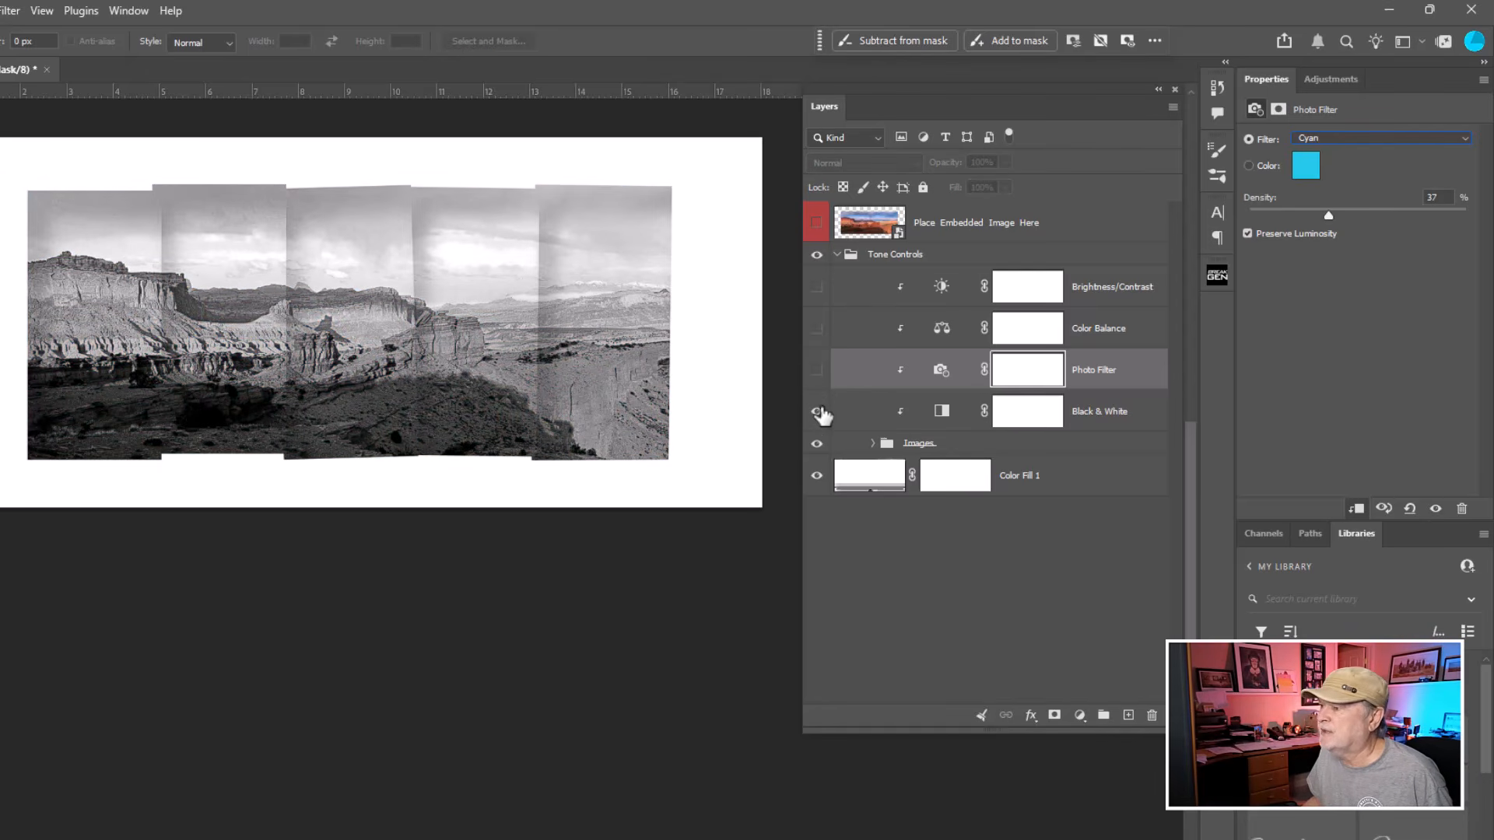
click(818, 287)
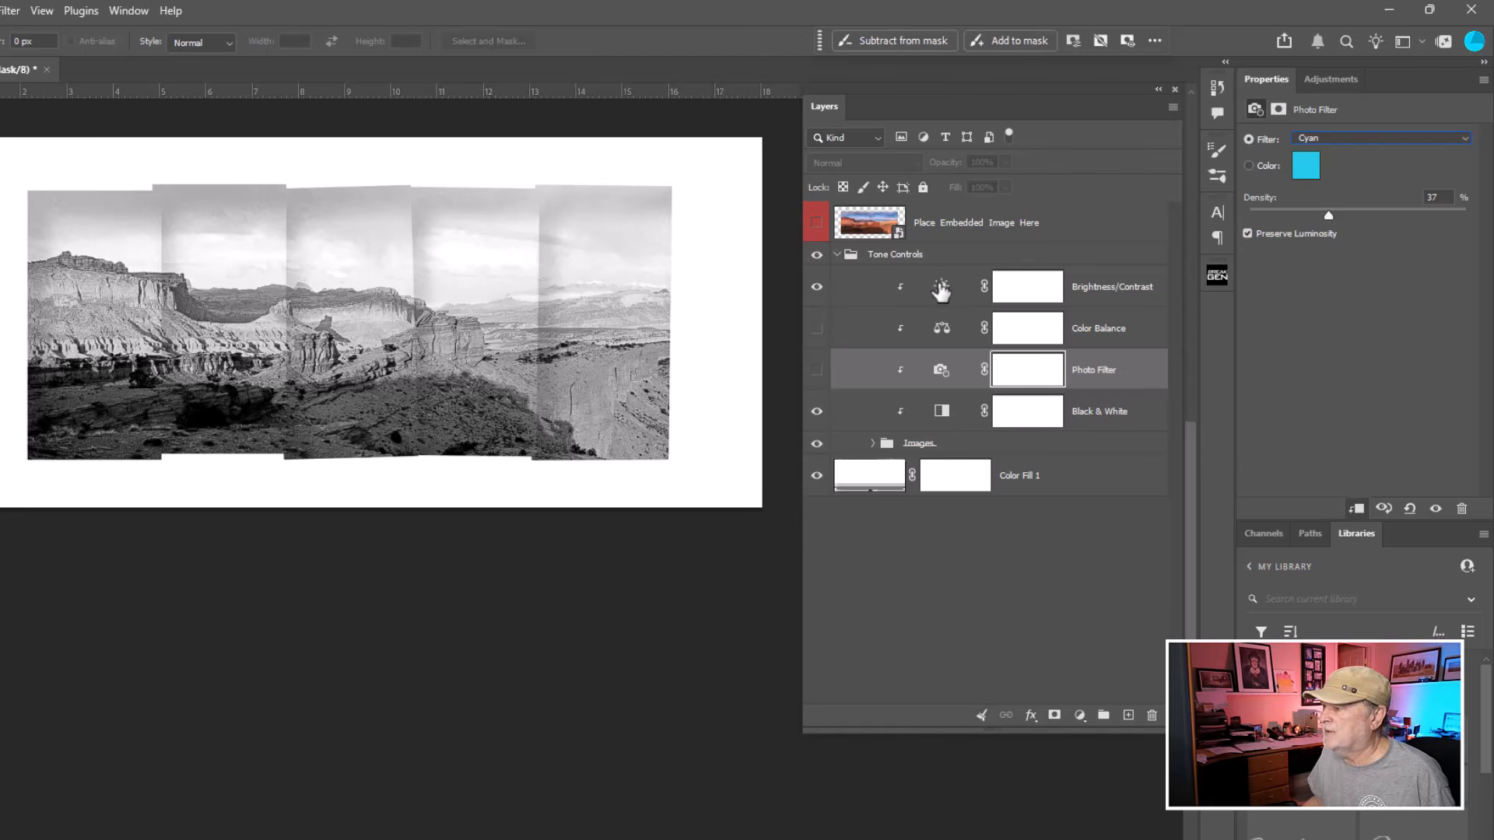
click(940, 292)
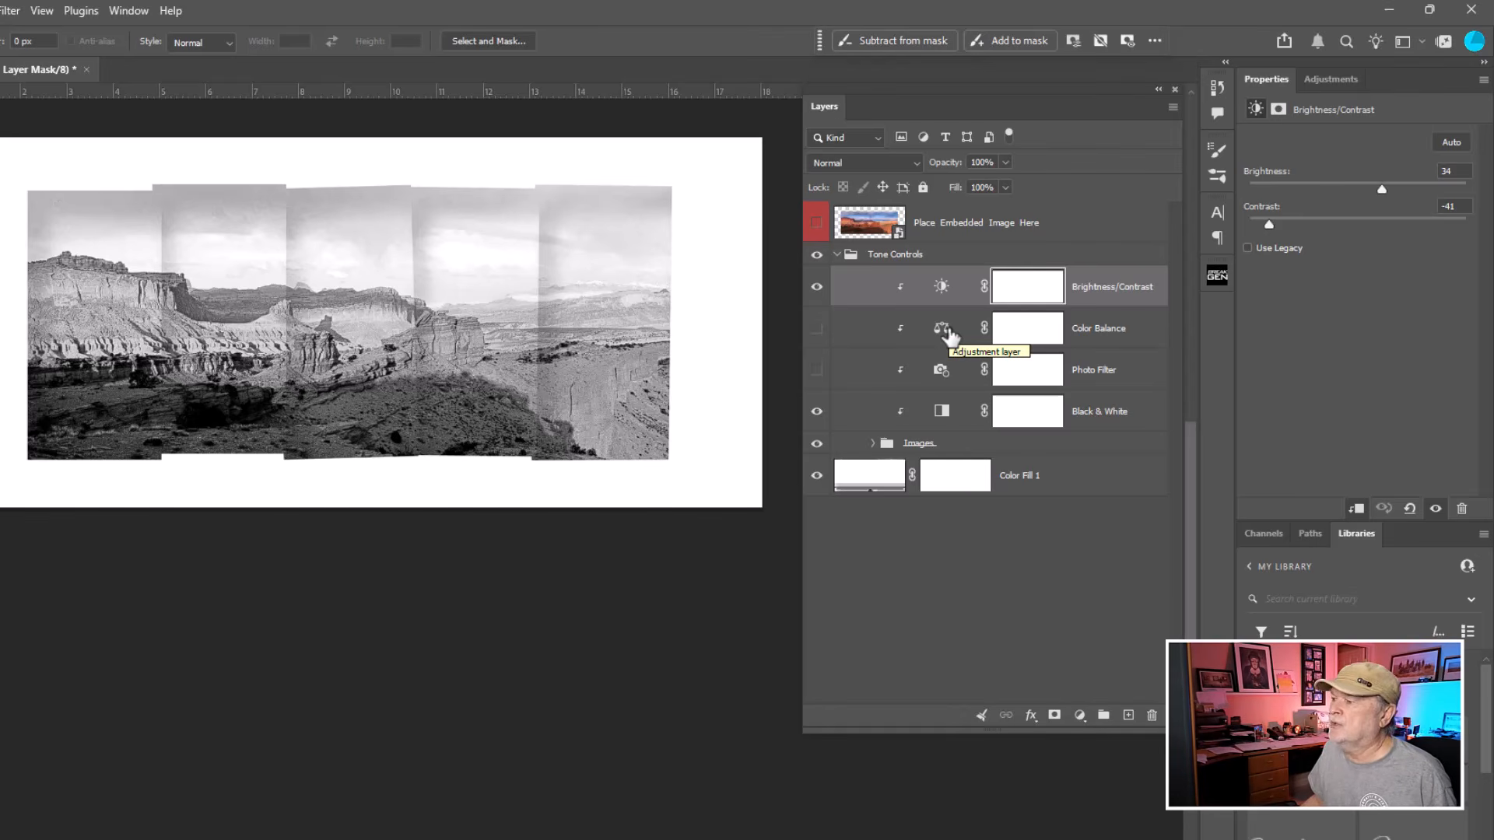
Close the document without saving and reopen the Landscape Divided Effect.PSDT template.
click(88, 70)
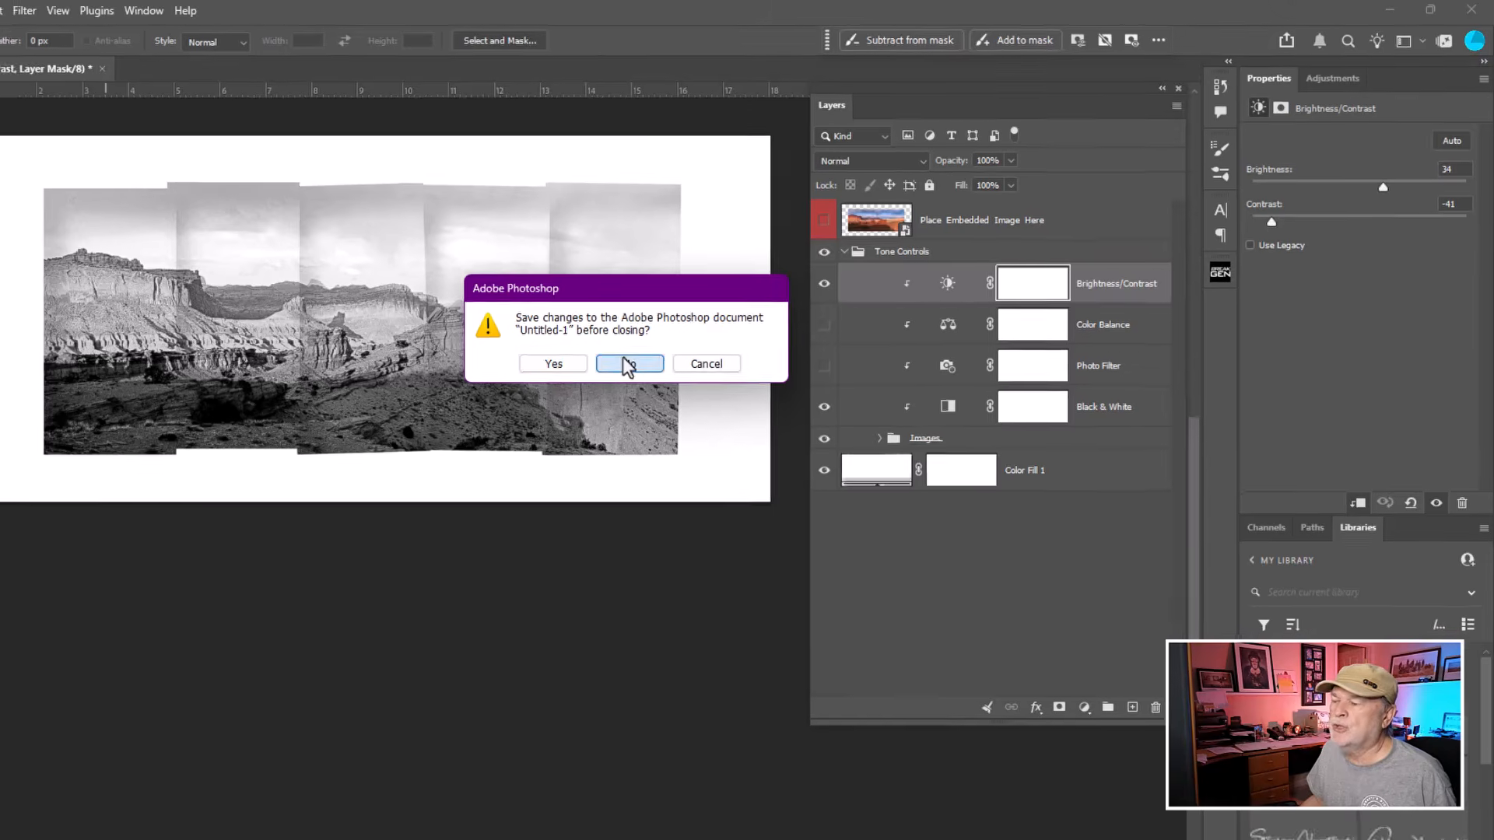
click(627, 364)
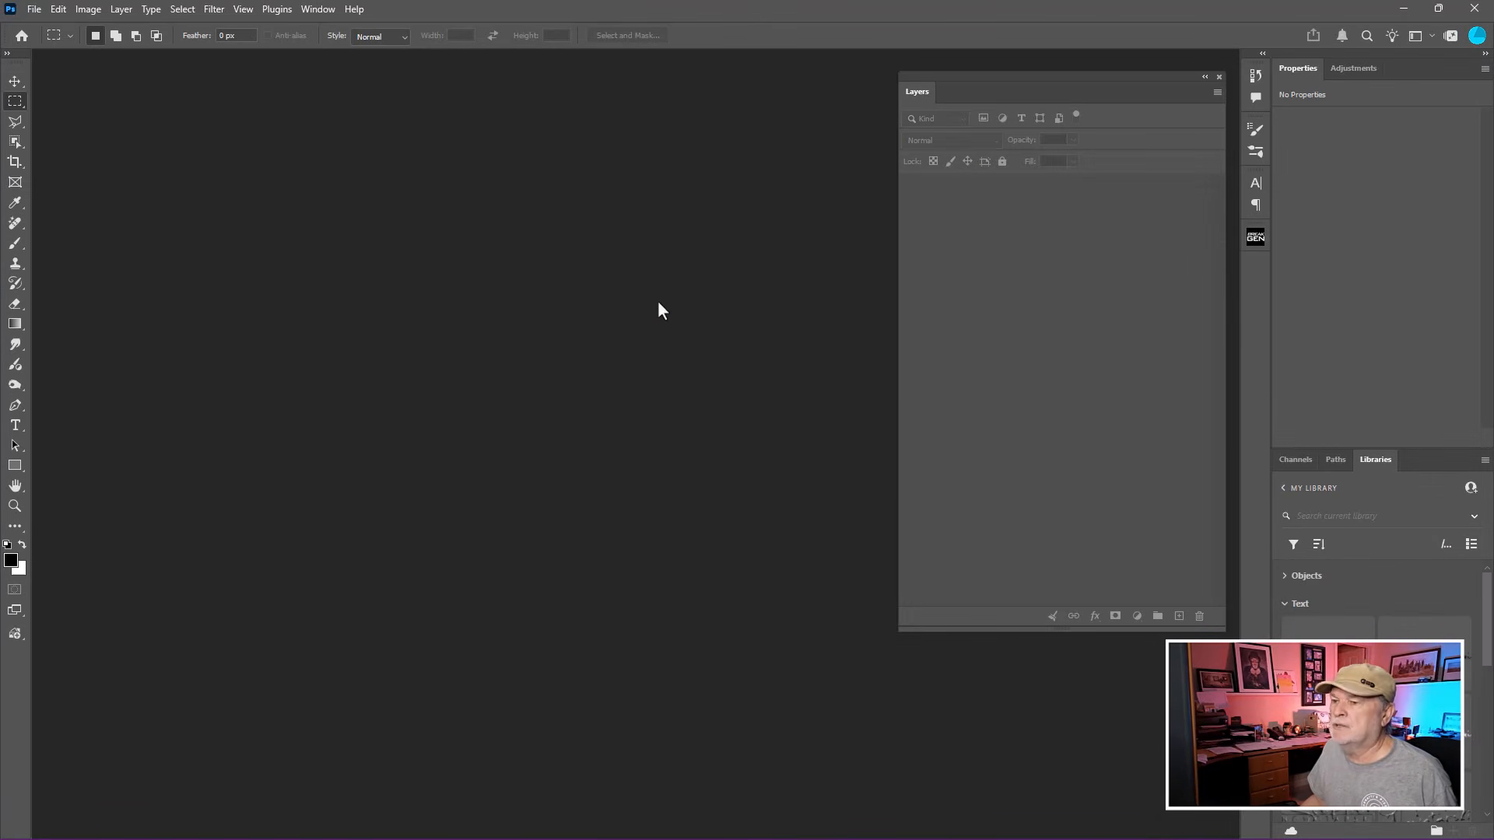
key(ctrl+o)
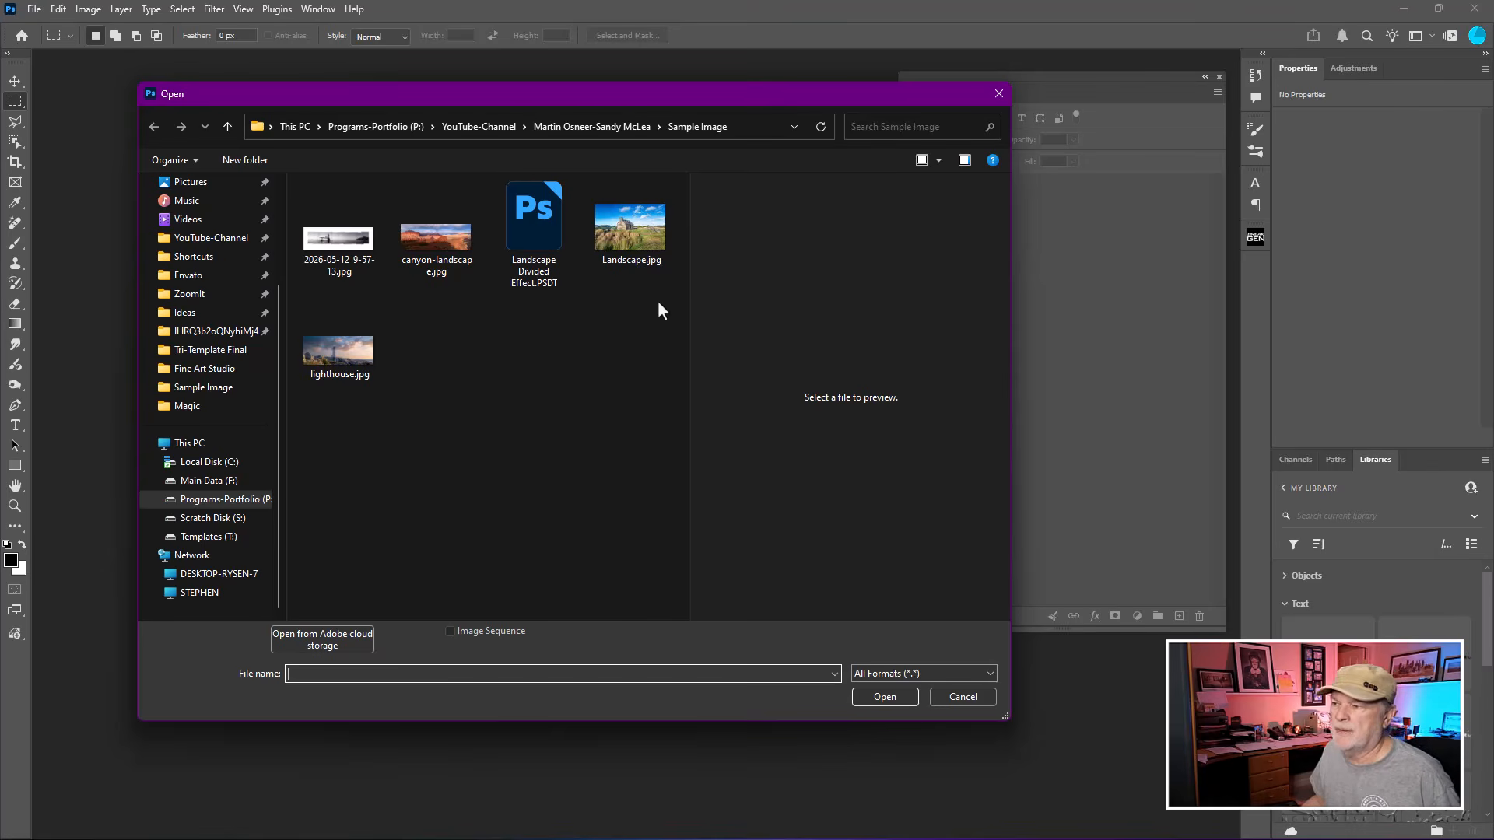
double_click(534, 237)
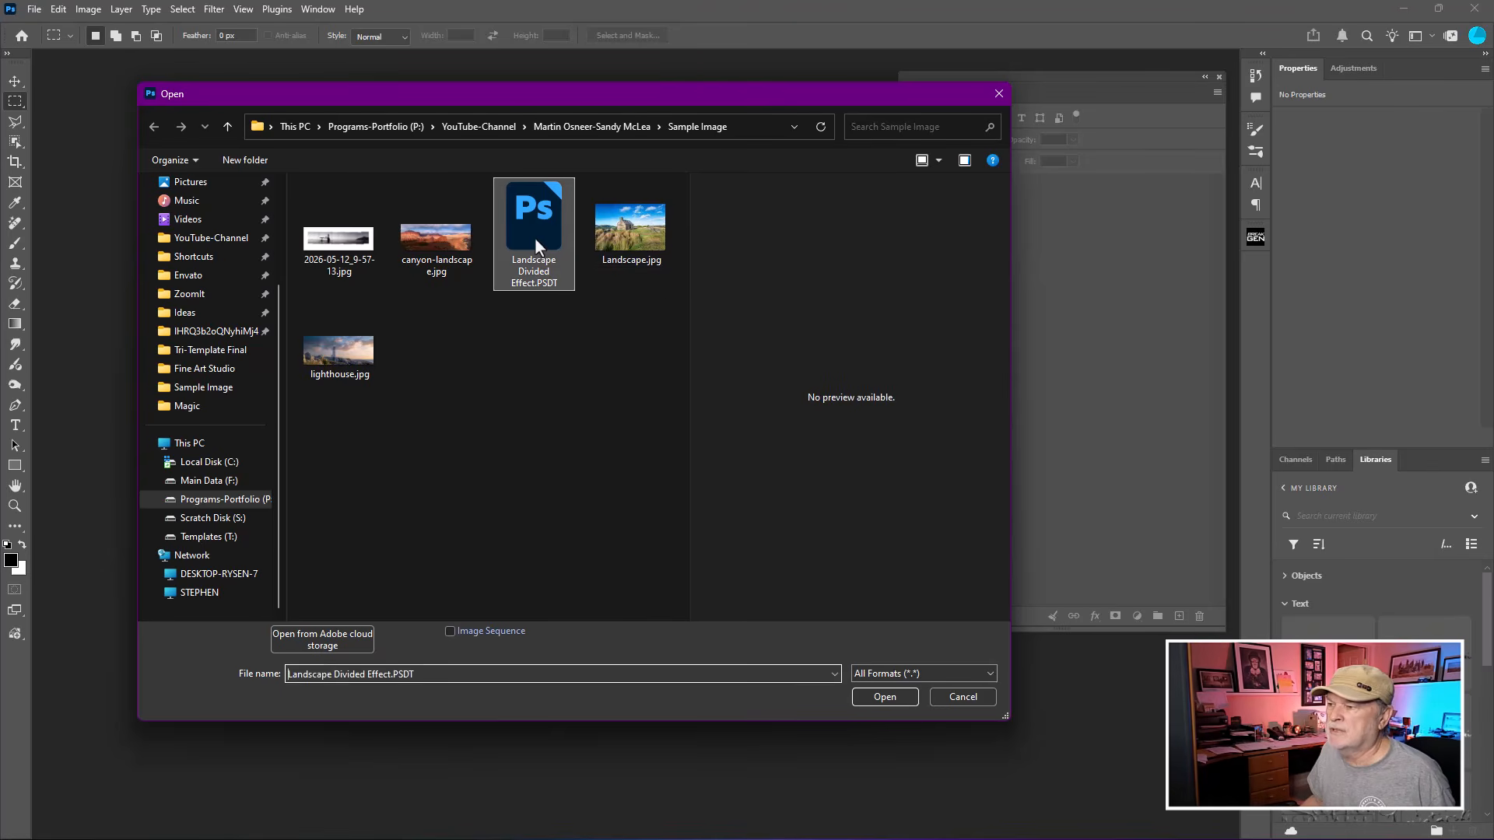
scroll(702, 381, down, 2)
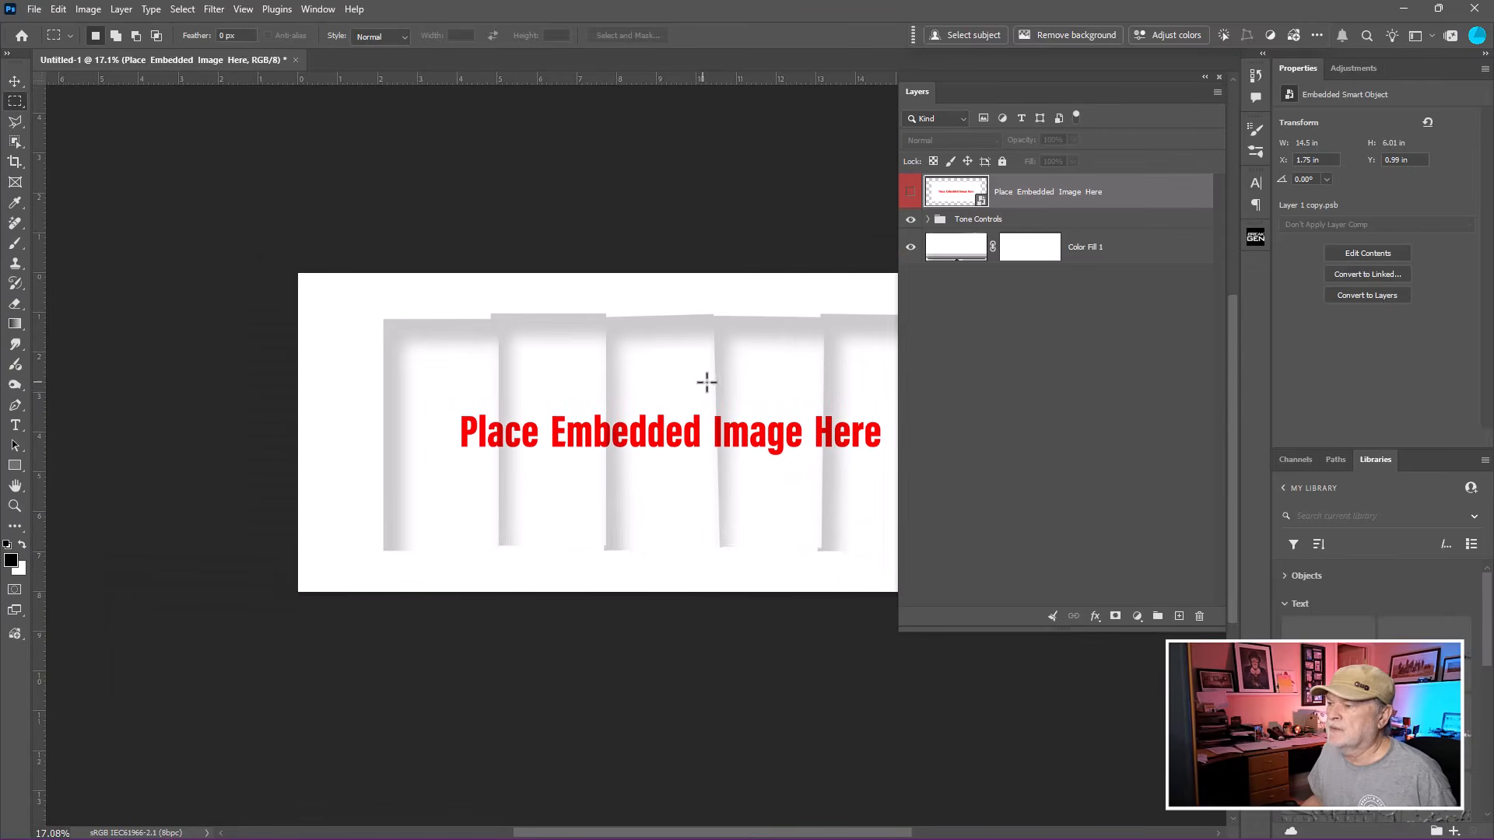
Open the contents of the Place Embedded Image Here smart object.
drag(703, 383, 557, 237)
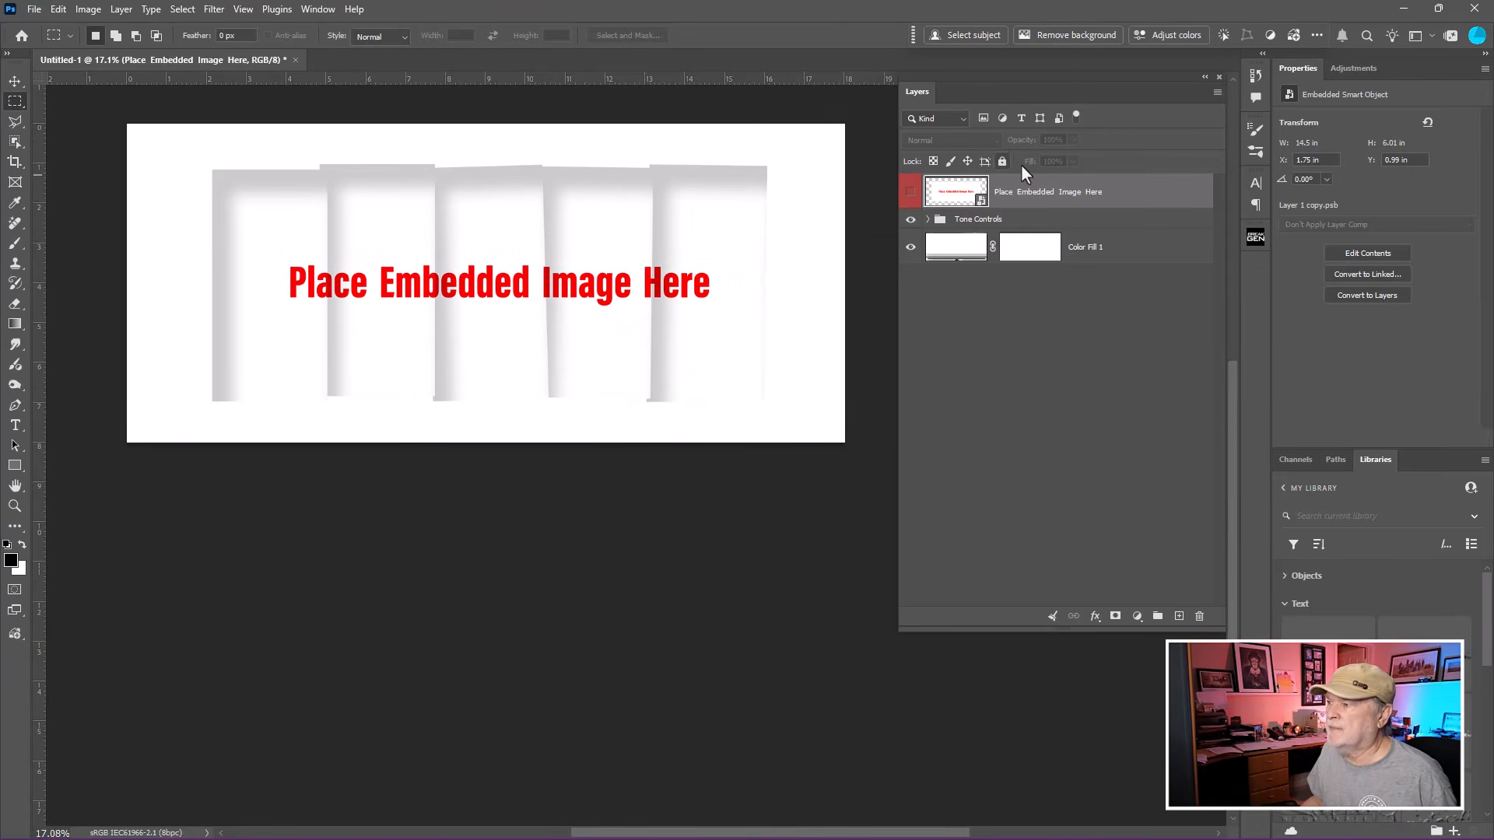
double_click(962, 193)
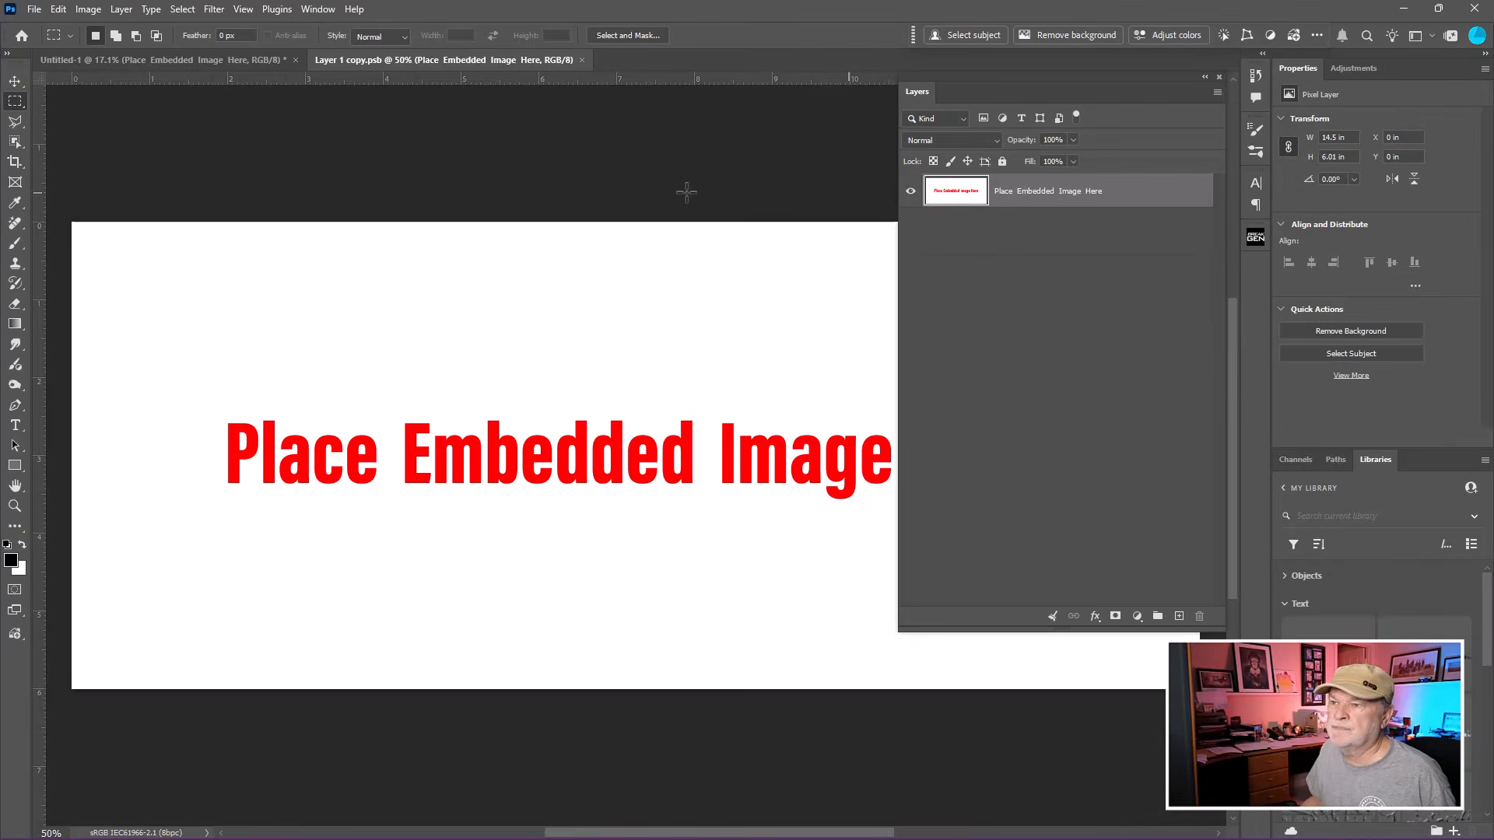
scroll(554, 370, down, 4)
scroll(554, 369, down, 1)
drag(607, 351, 499, 231)
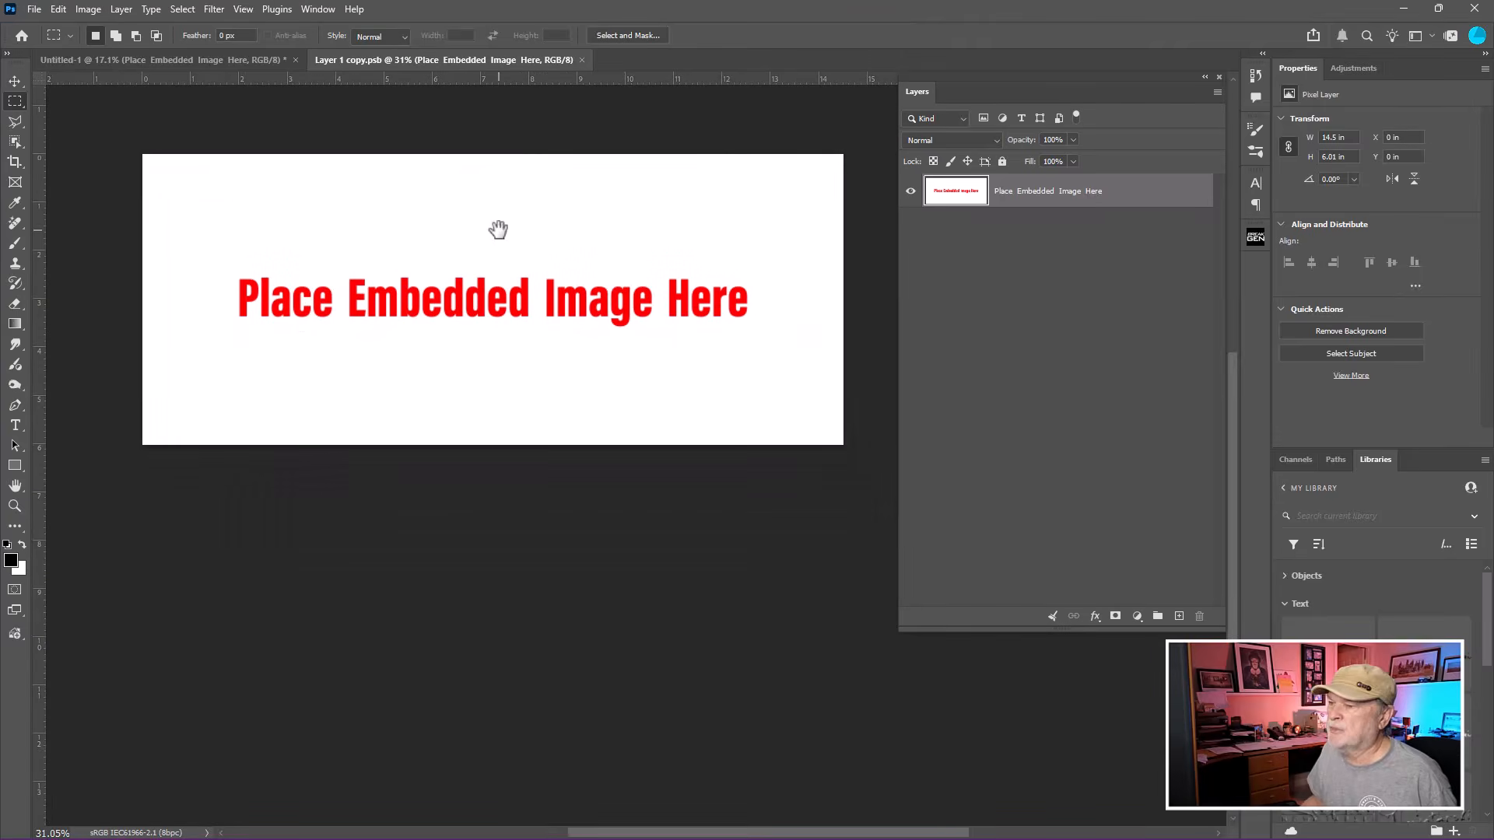
Place Landscape.jpg as an embedded image inside the smart object.
click(34, 10)
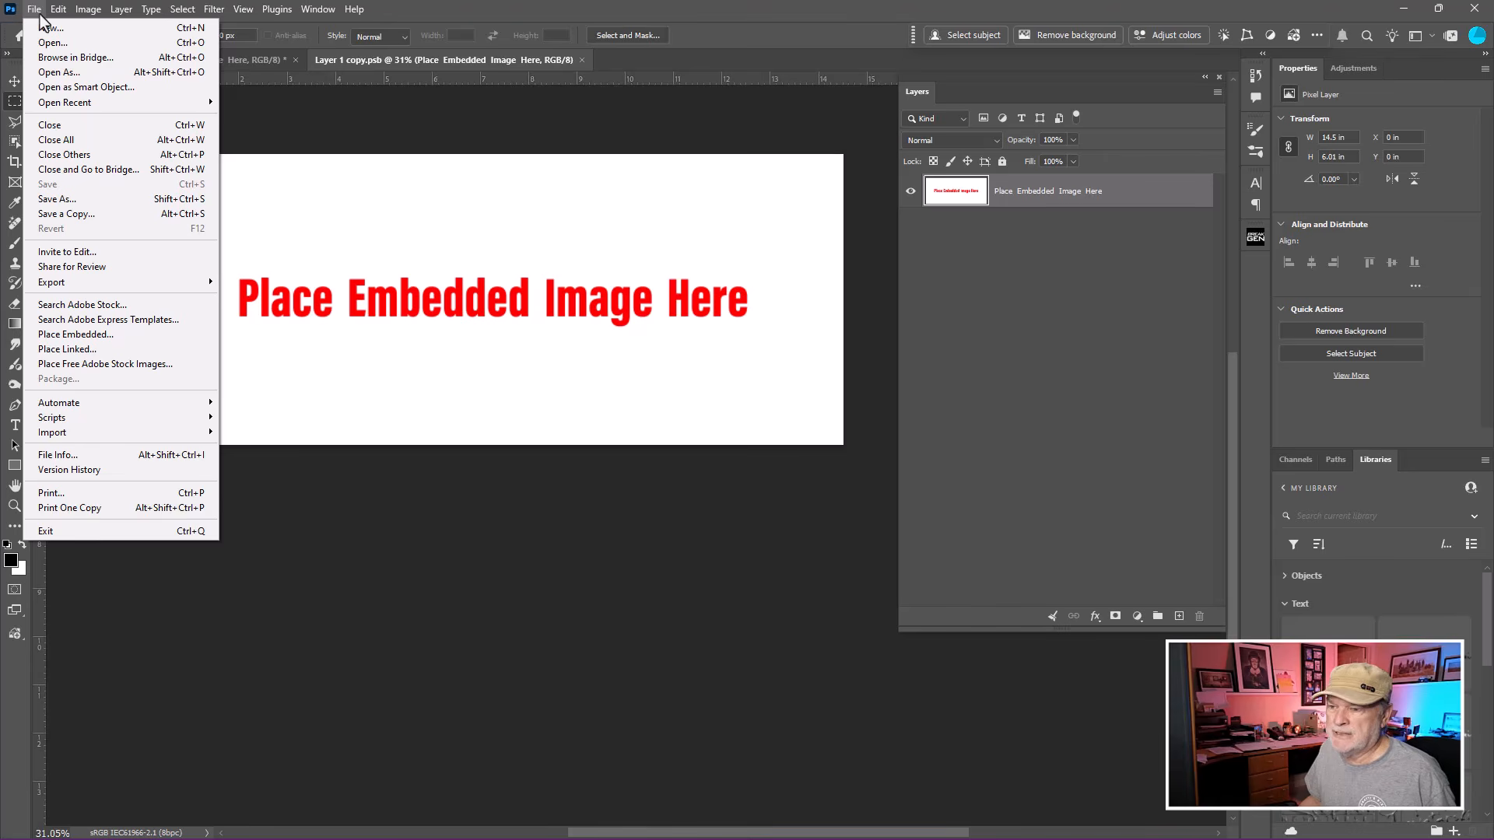
click(96, 340)
click(639, 237)
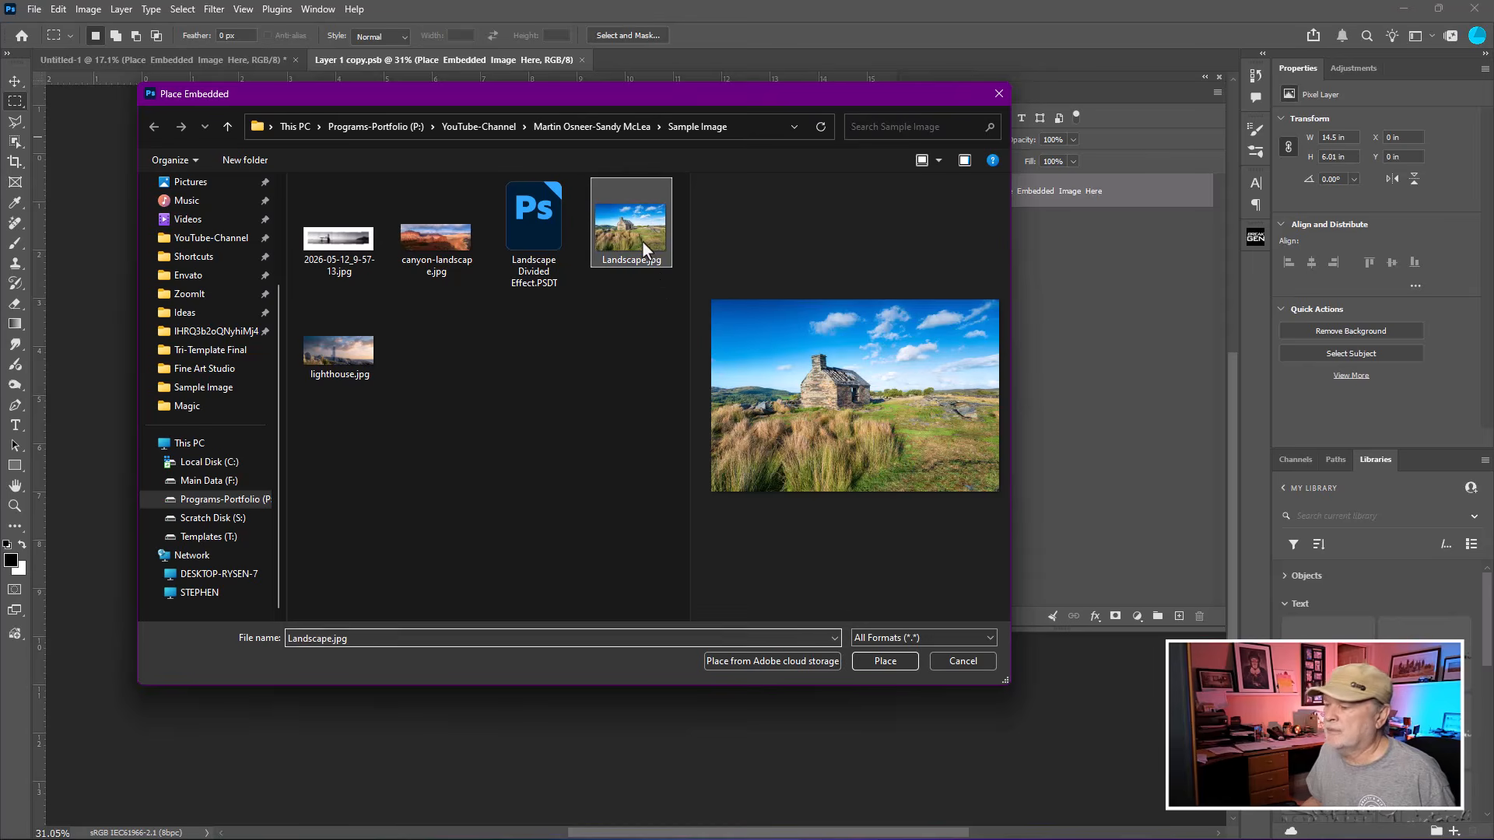
click(888, 663)
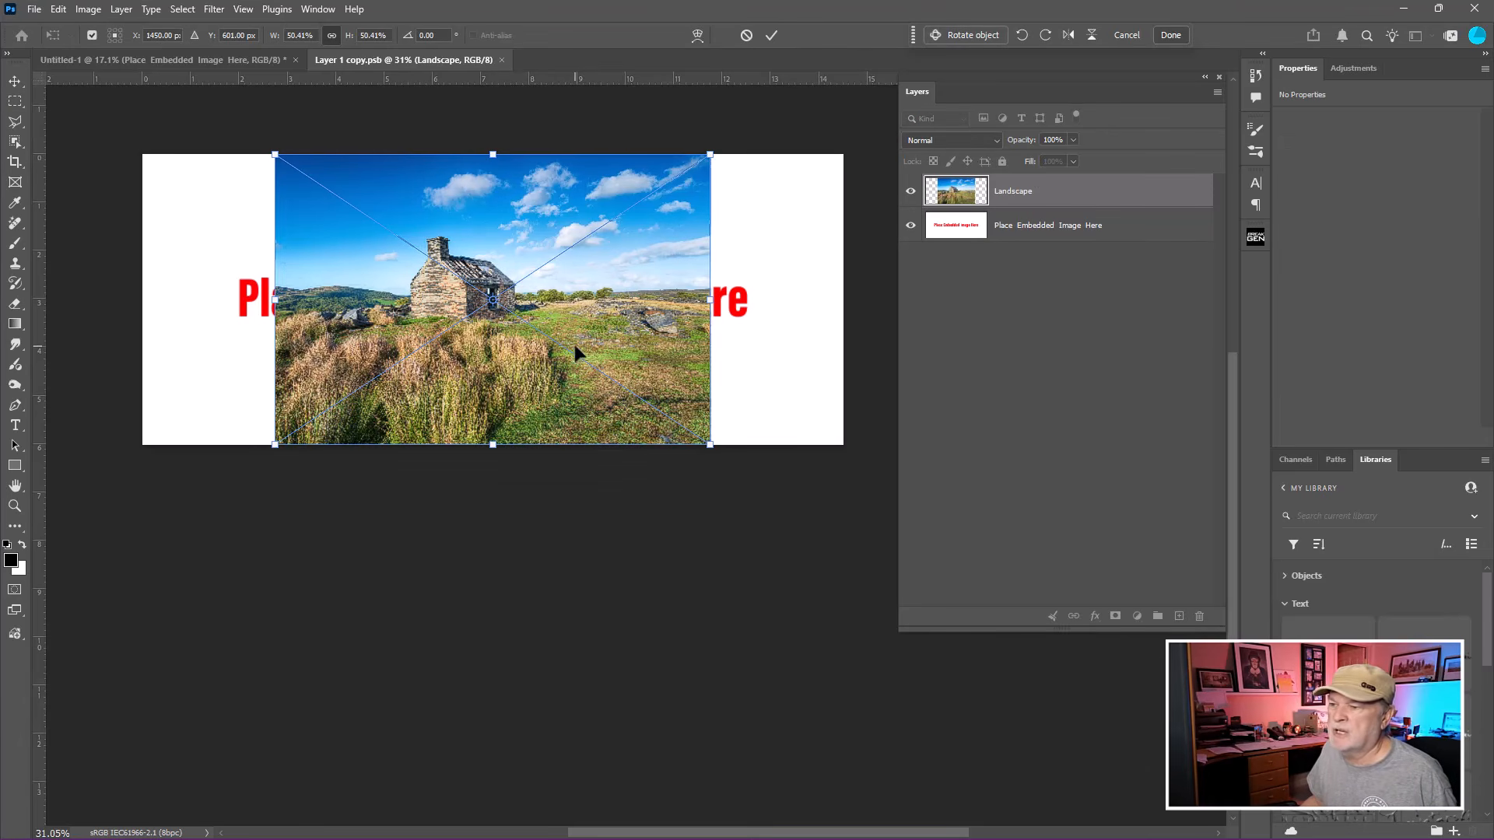
Move and scale the landscape image so it fills the whole canvas, and commit the transform.
drag(574, 344, 441, 344)
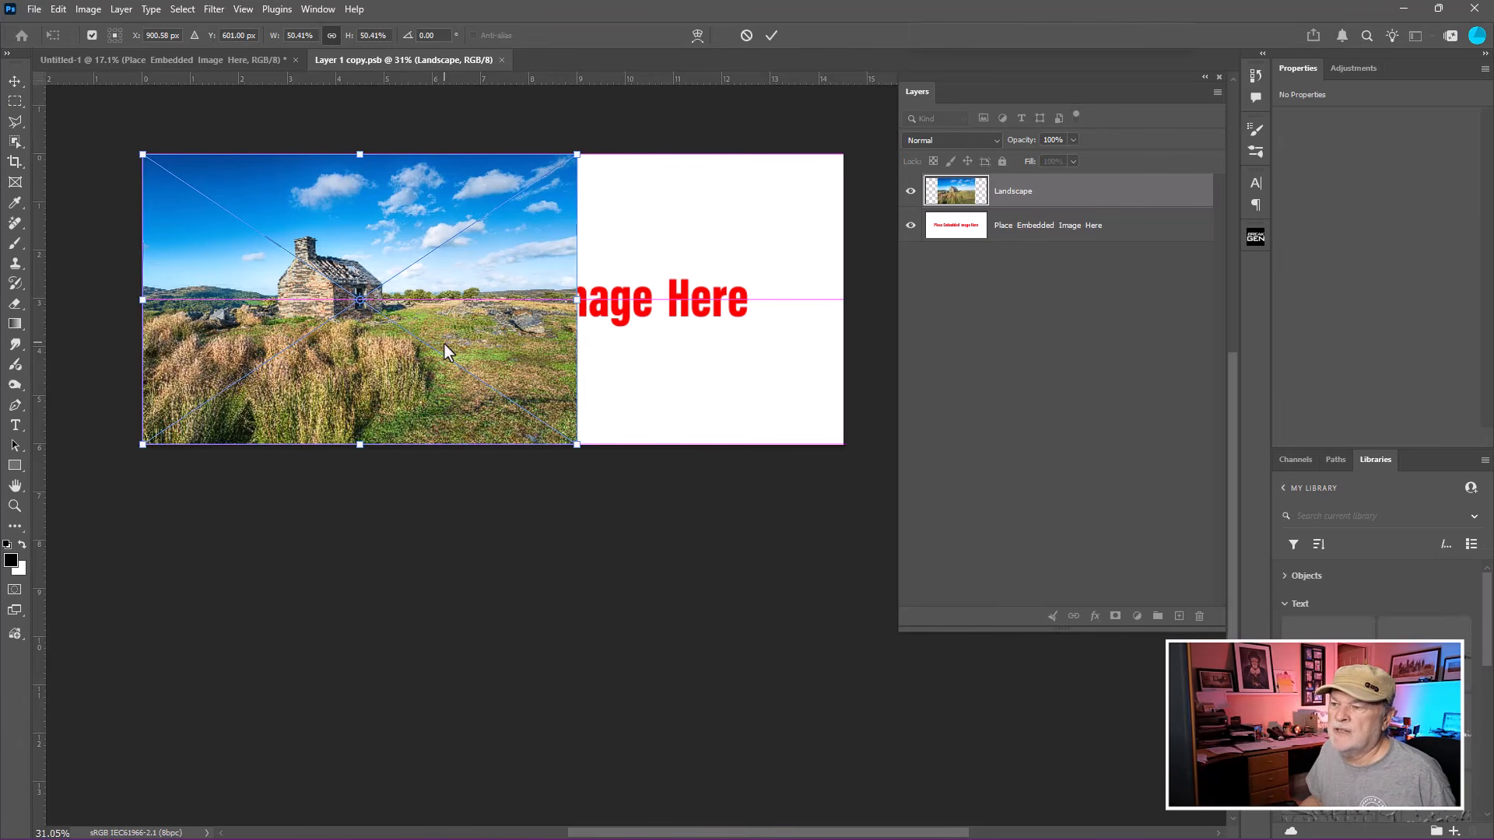
drag(579, 444, 884, 534)
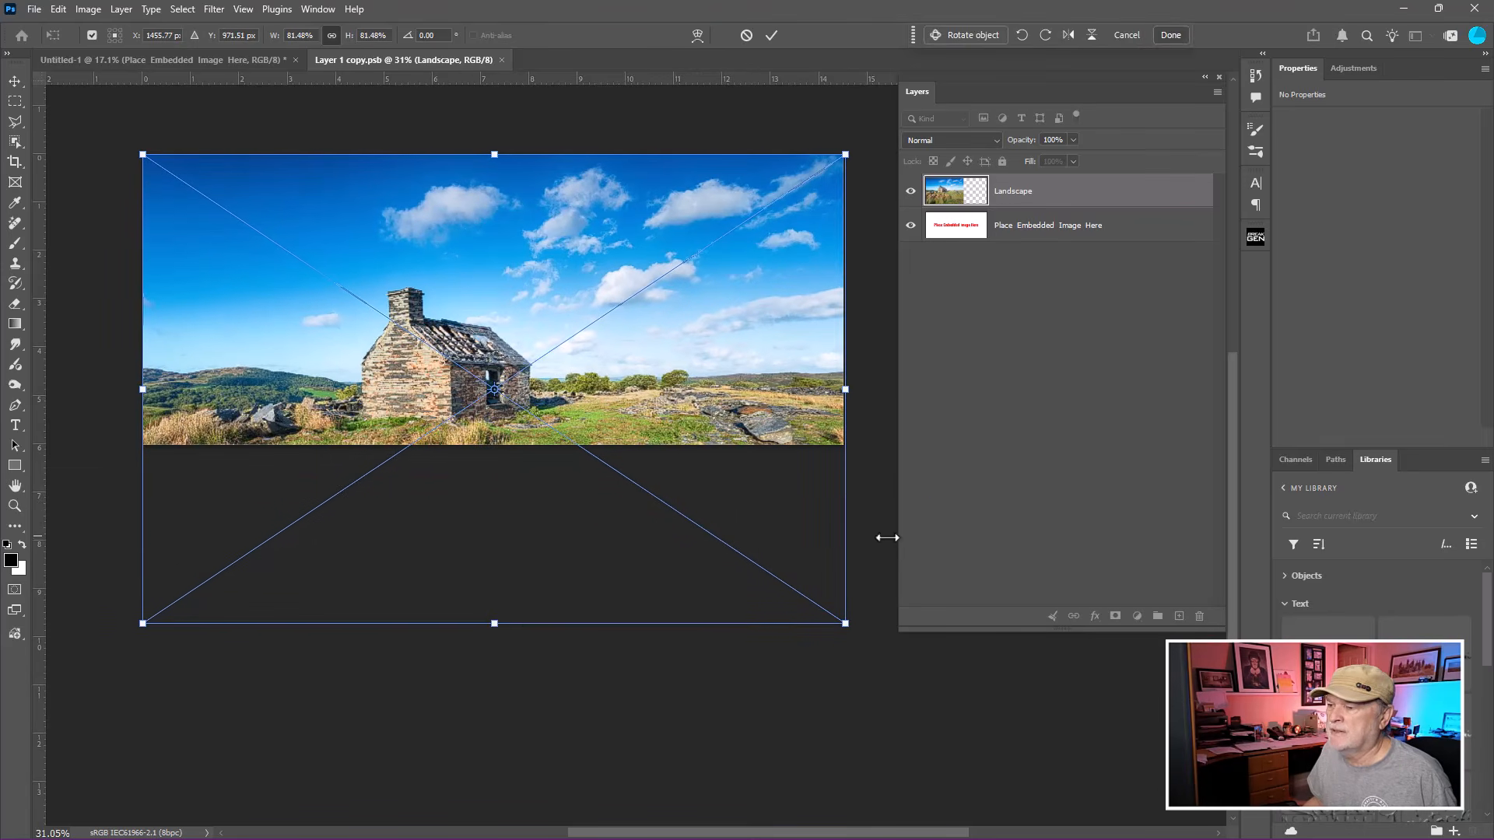
drag(600, 535, 601, 484)
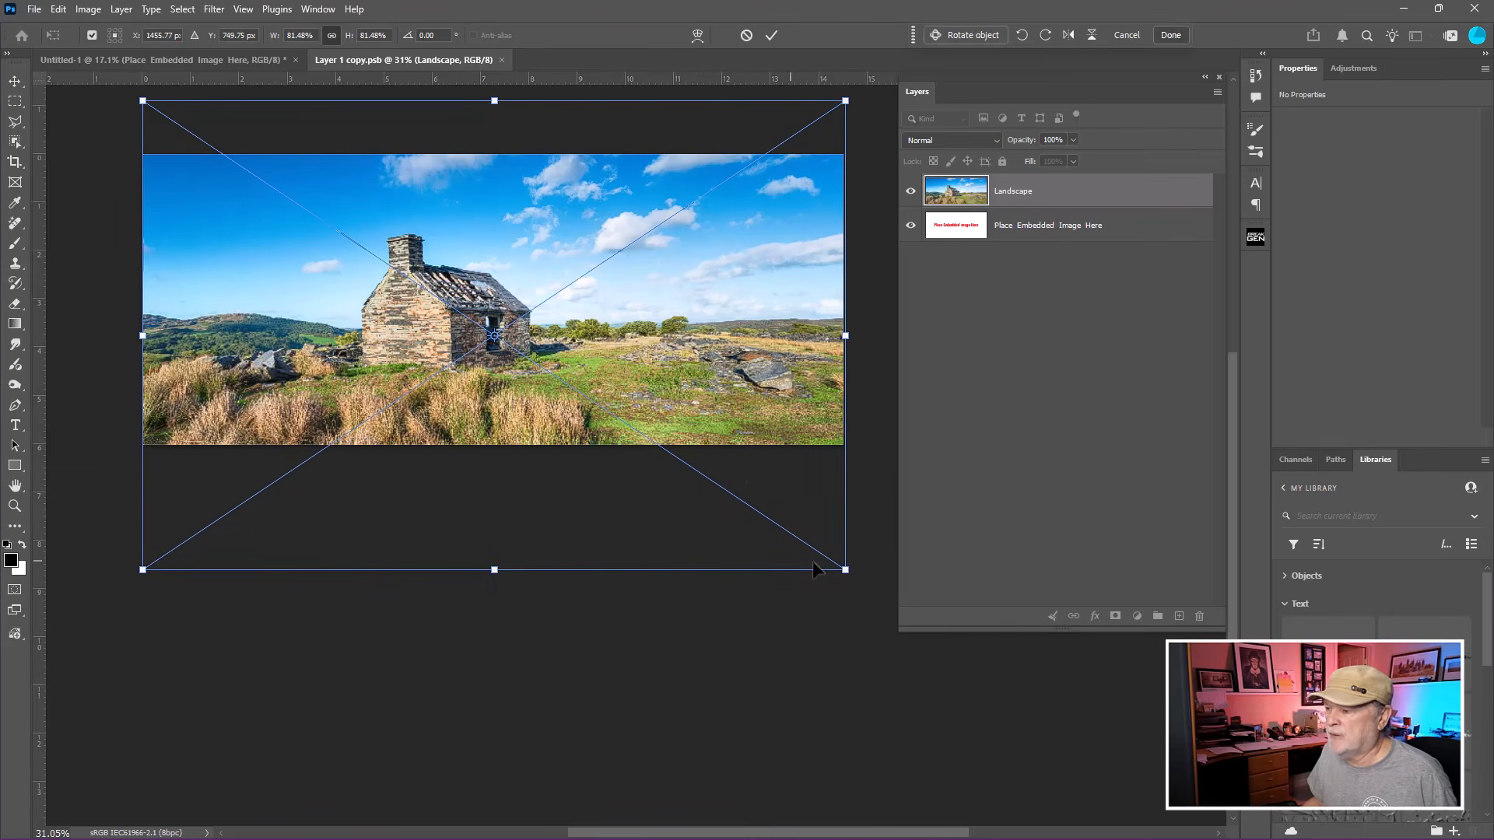
drag(846, 570, 927, 618)
mouse_move(685, 538)
mouse_down()
mouse_move(665, 509)
mouse_move(659, 540)
mouse_up()
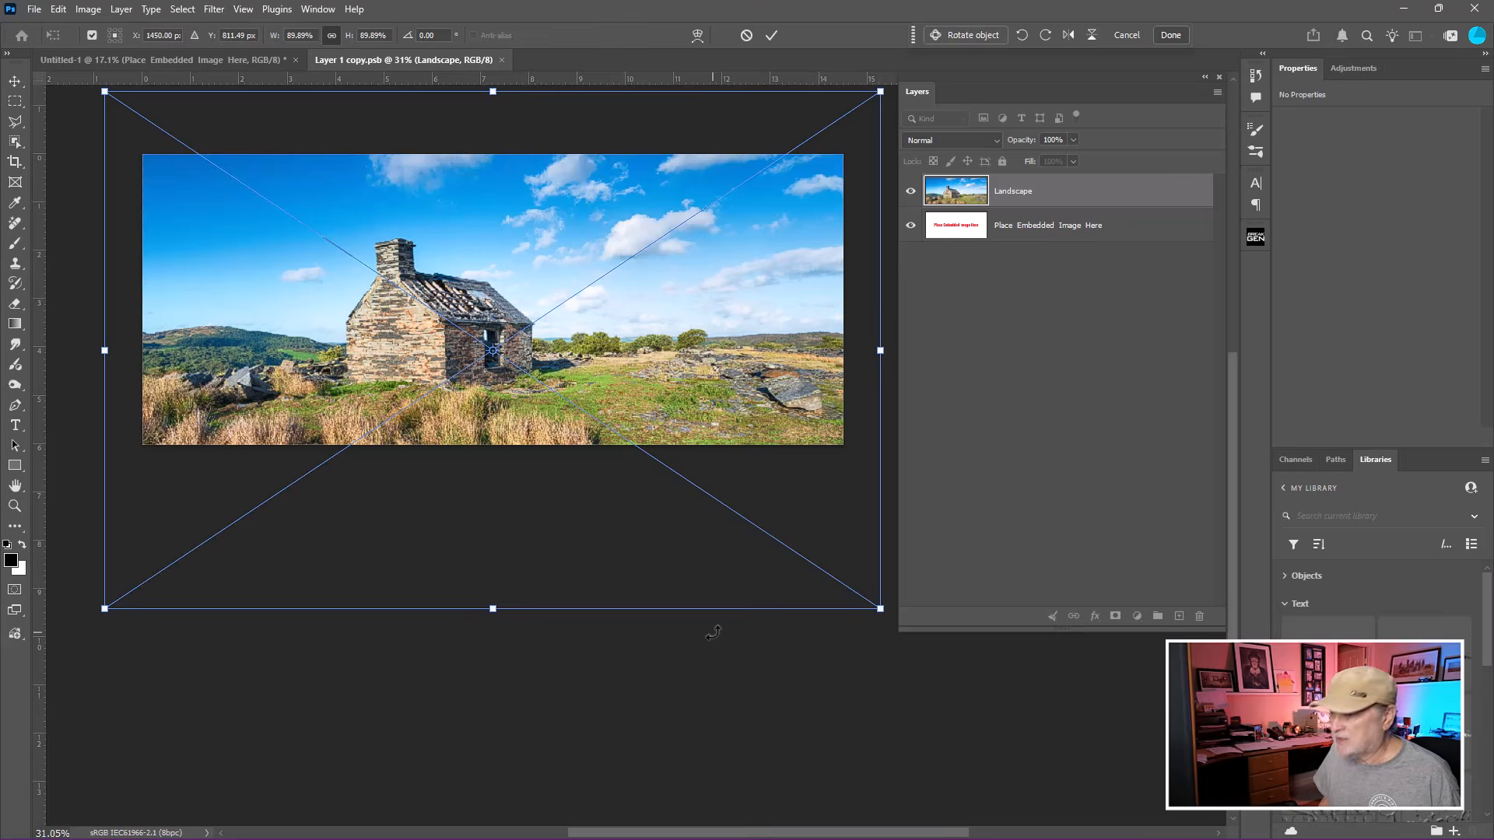
key(m)
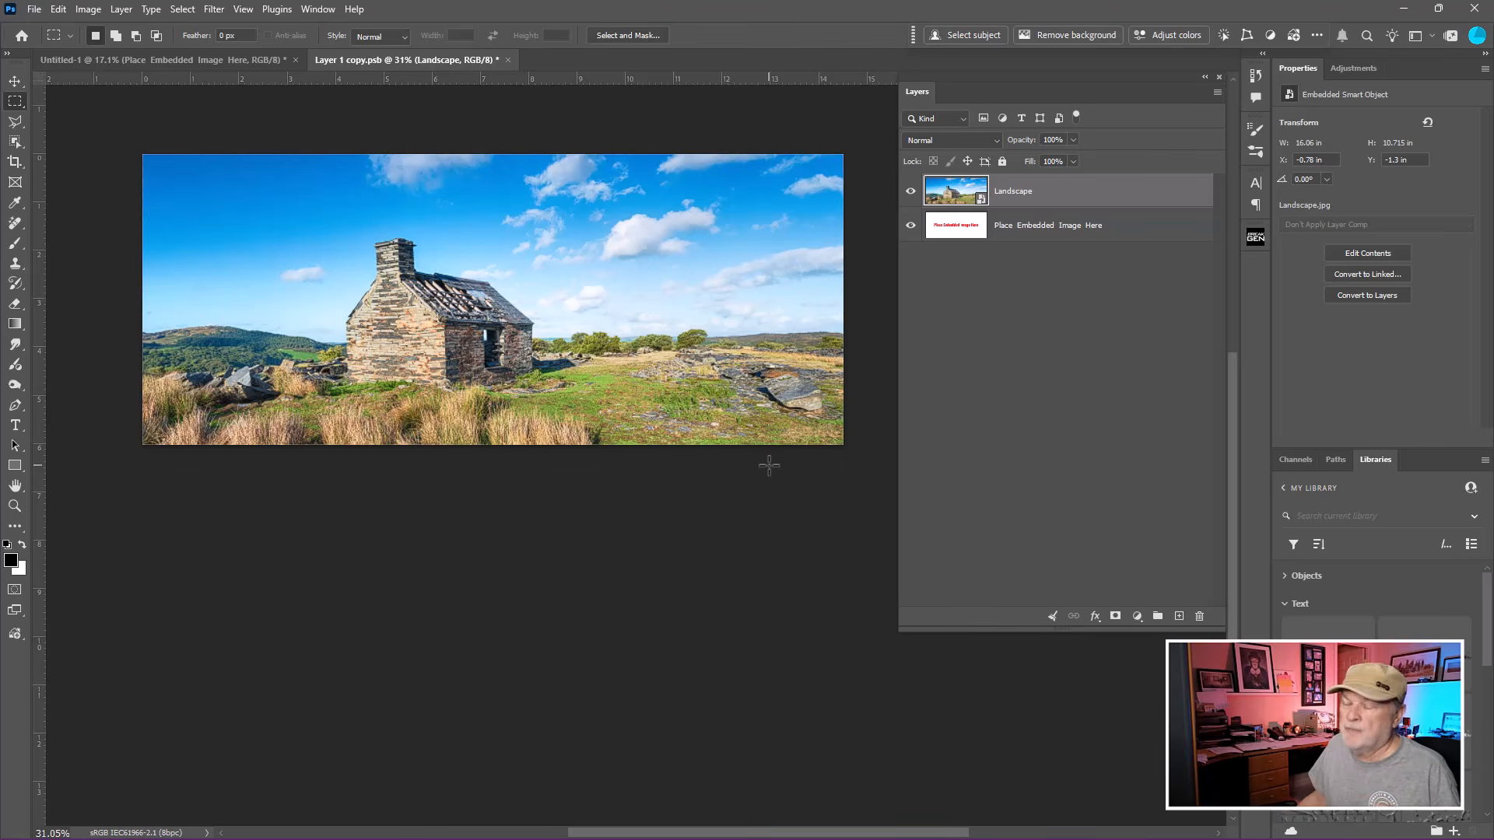
Close the smart object contents, saving the changes, and expand the Tone Controls group.
click(507, 59)
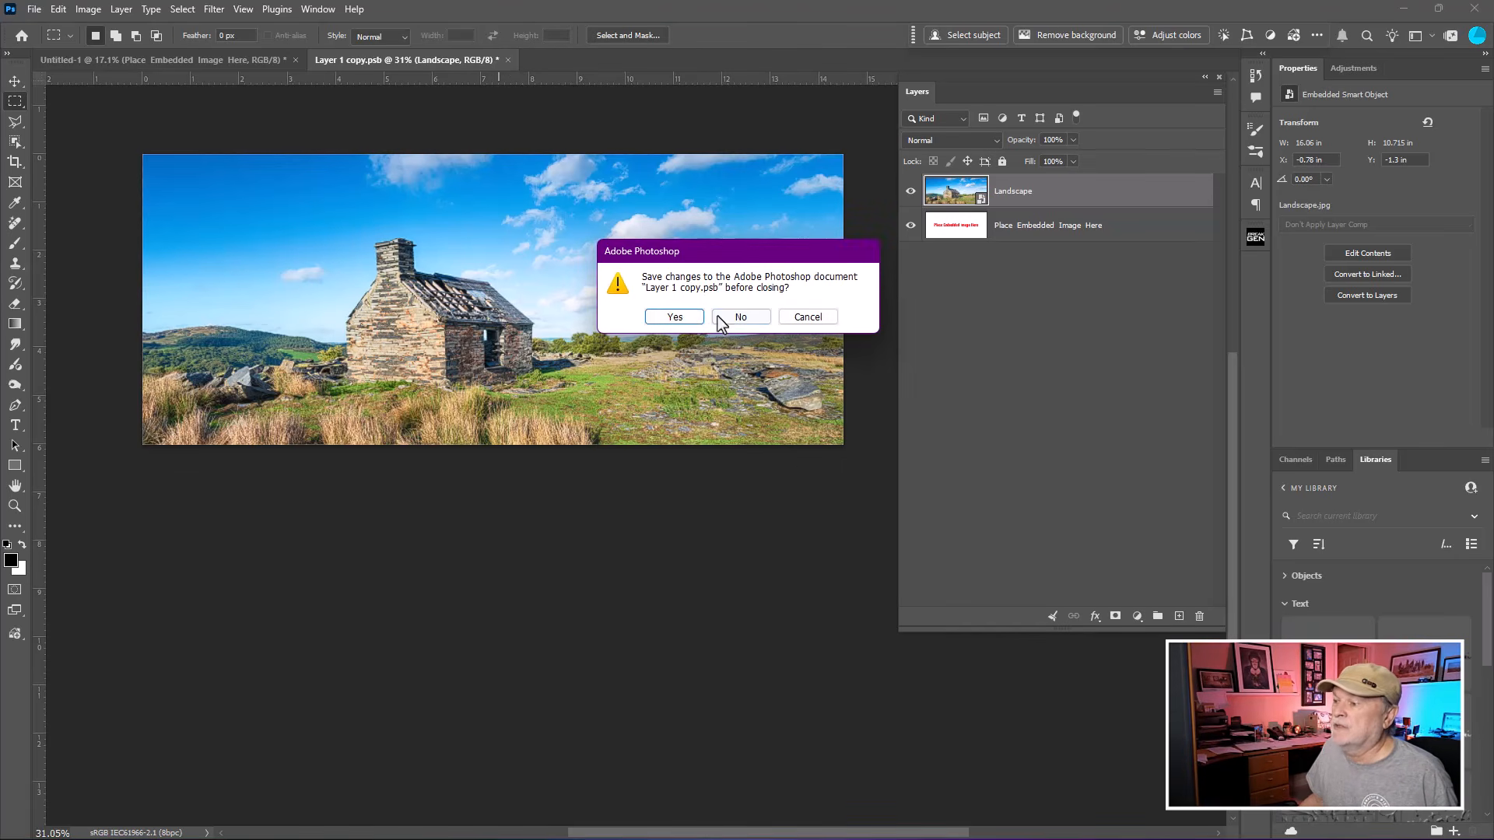
click(672, 317)
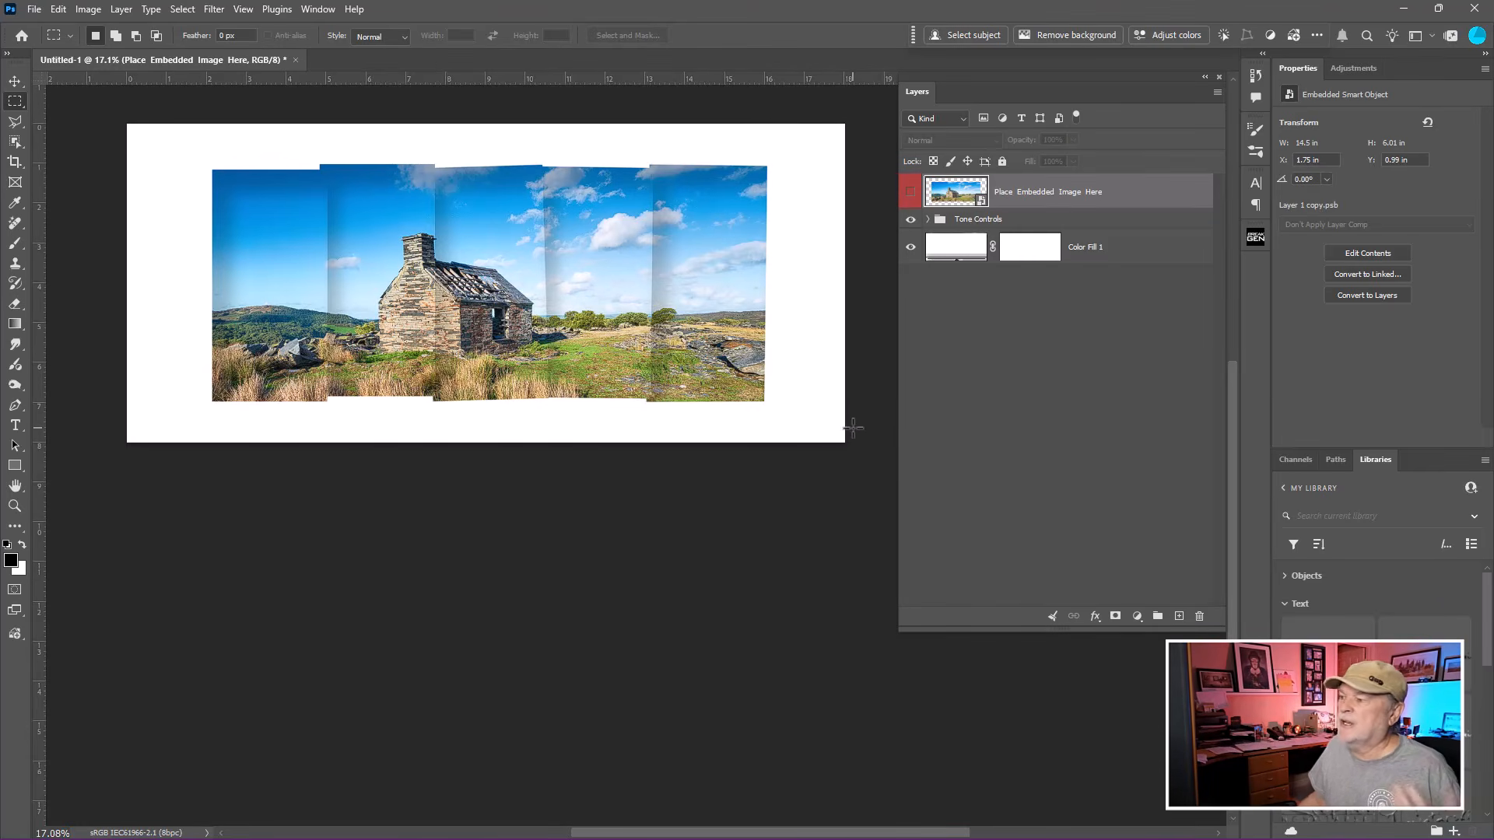
click(927, 219)
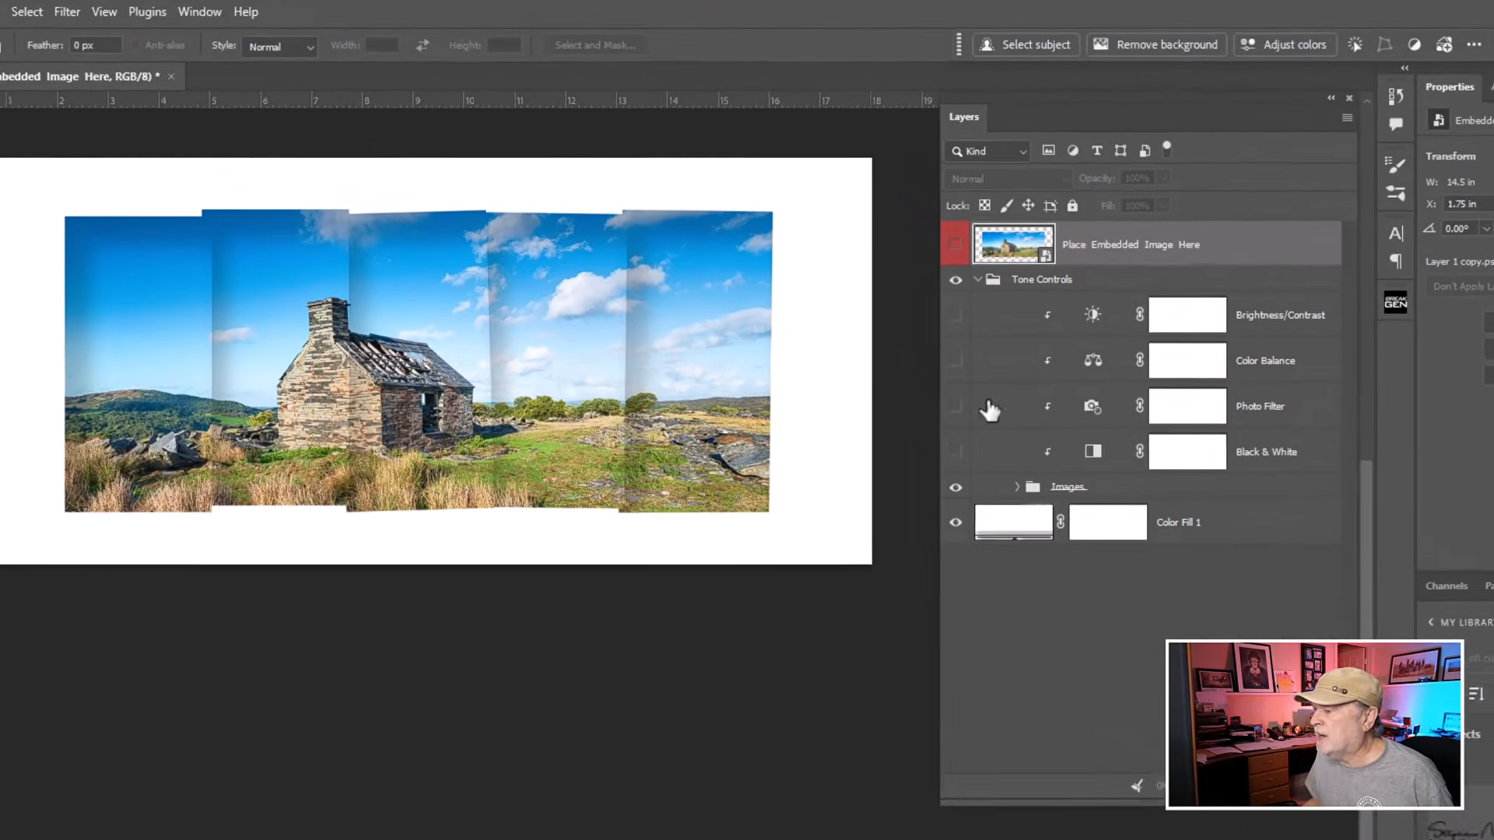
Expand the Images group and toggle Layer 3's Drop Shadow effect on and off to compare it.
click(959, 382)
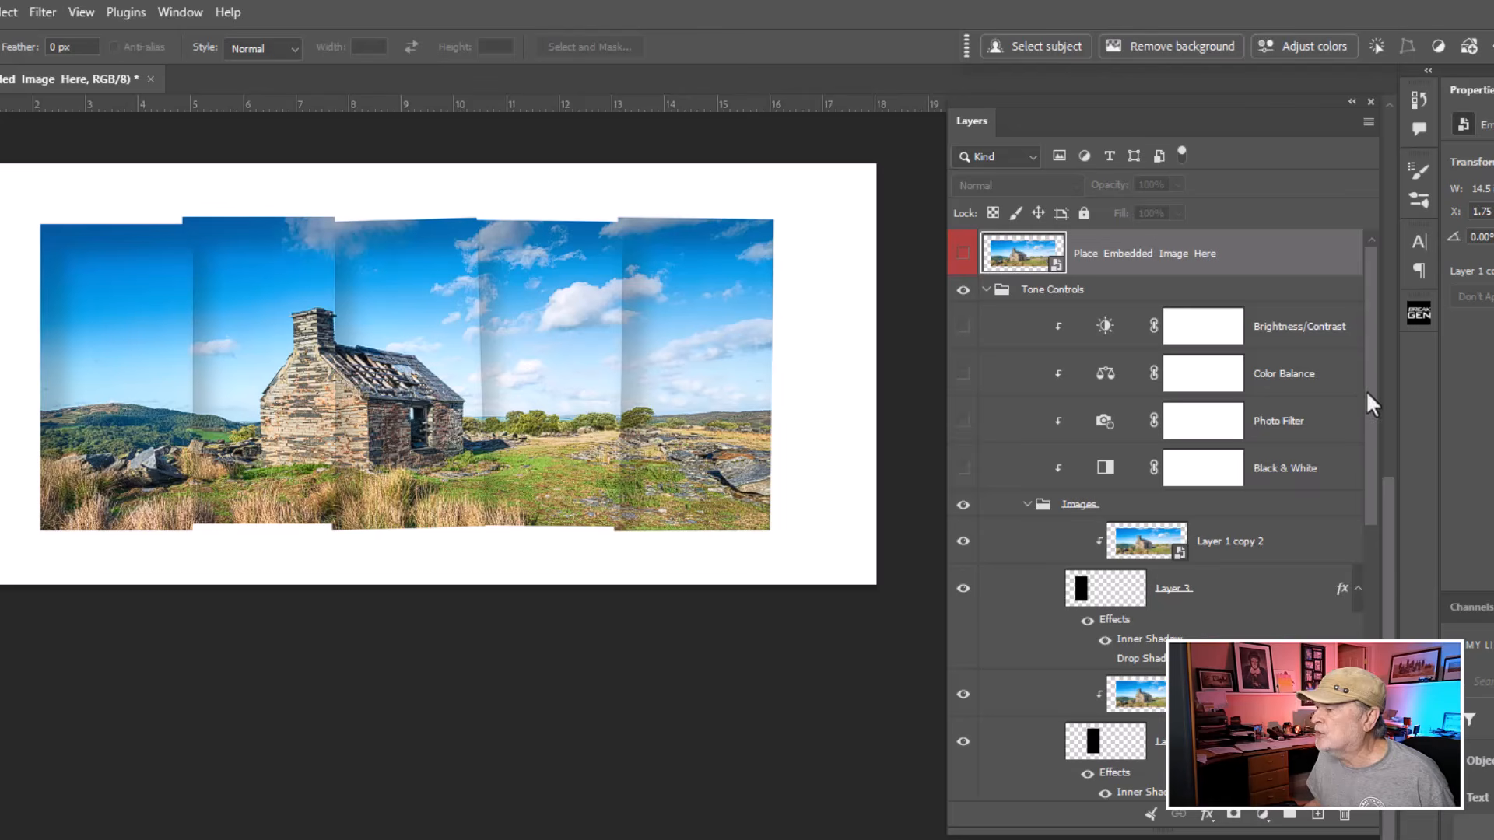
drag(1366, 390, 1387, 523)
click(1105, 387)
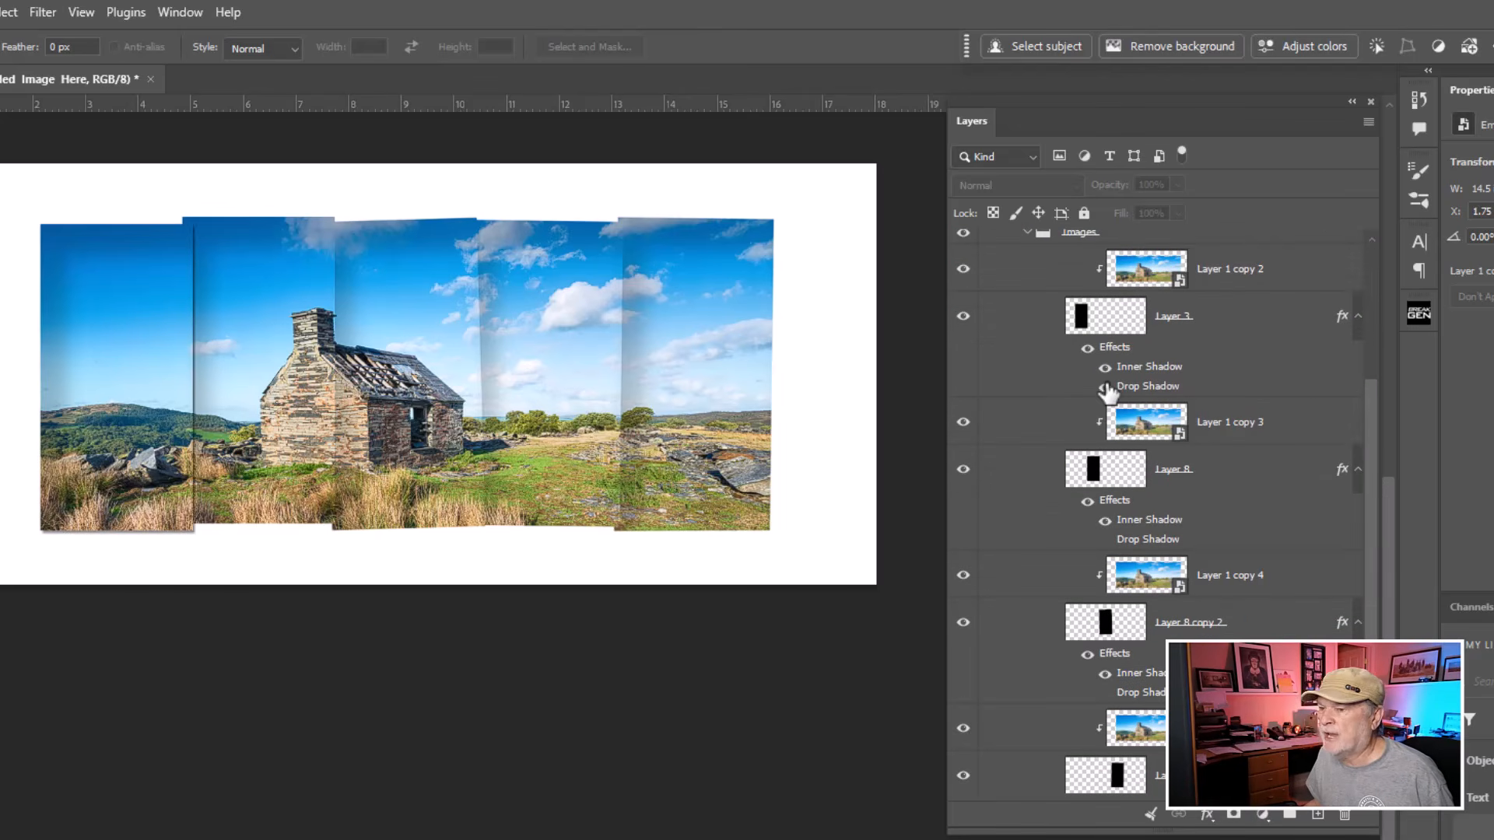
click(1105, 387)
click(1105, 387)
click(1105, 387)
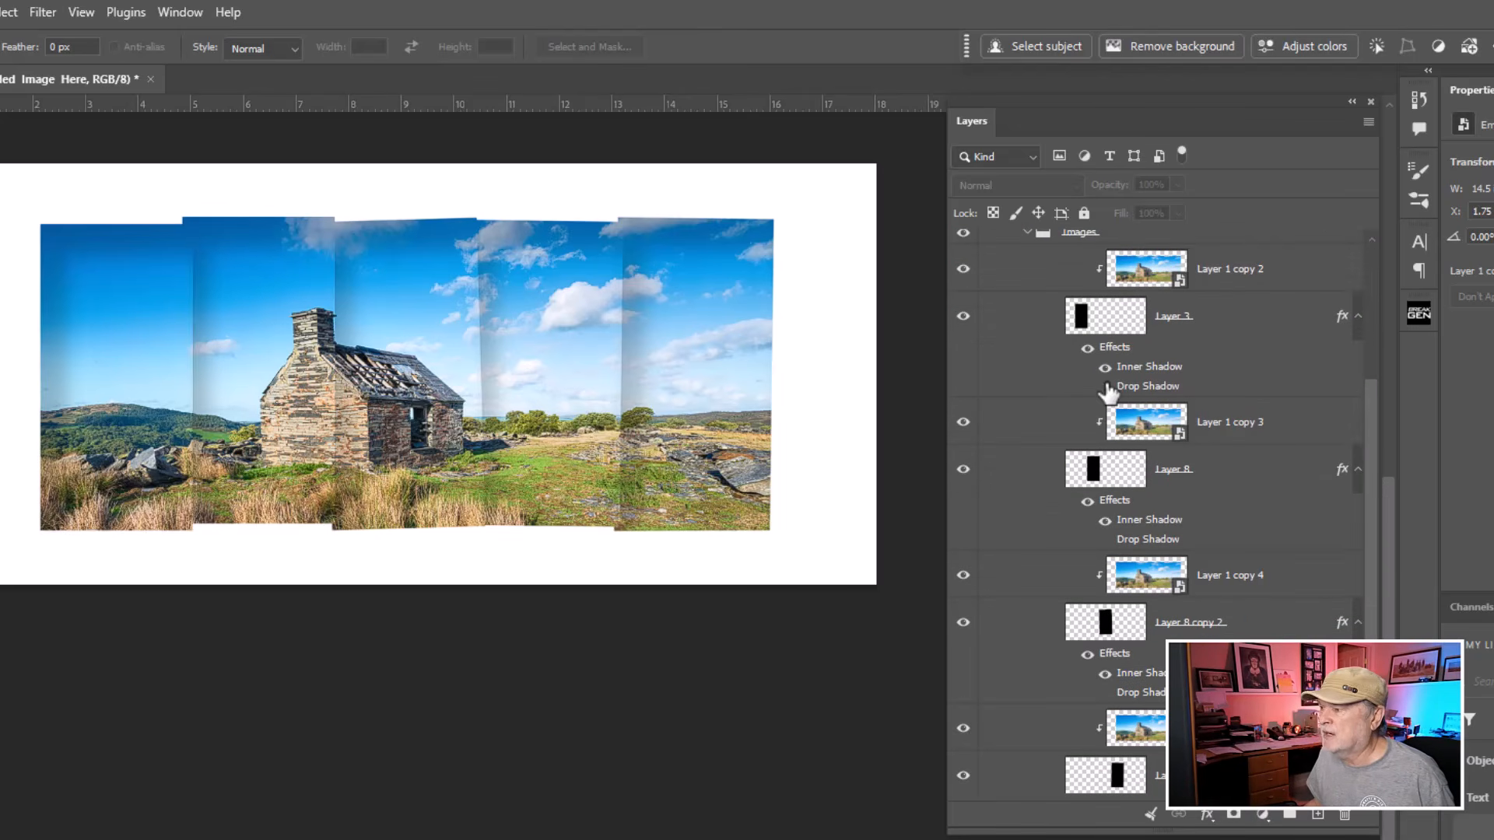
click(1105, 387)
click(1105, 386)
click(1105, 387)
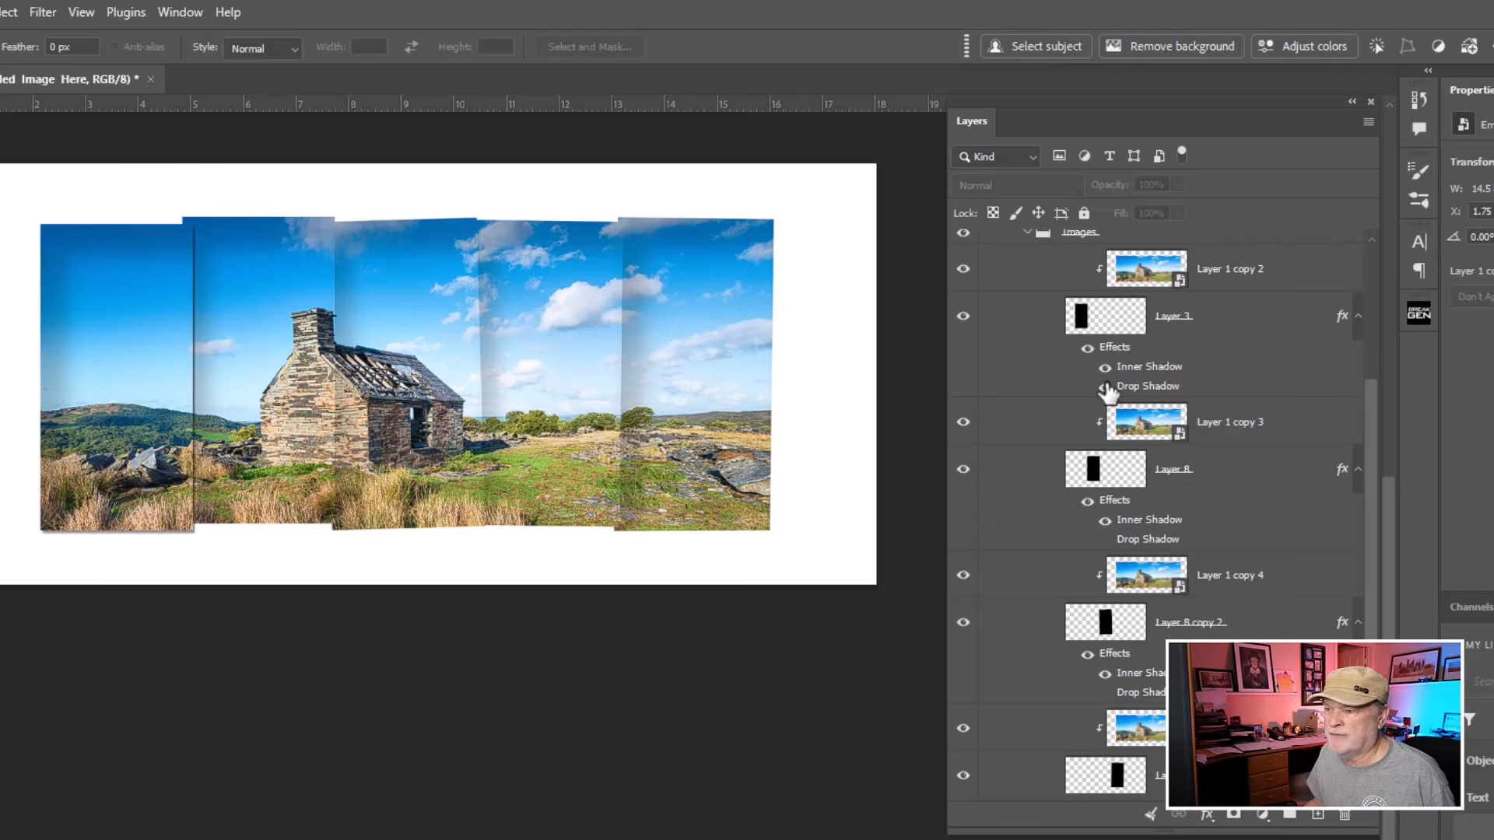
click(1105, 386)
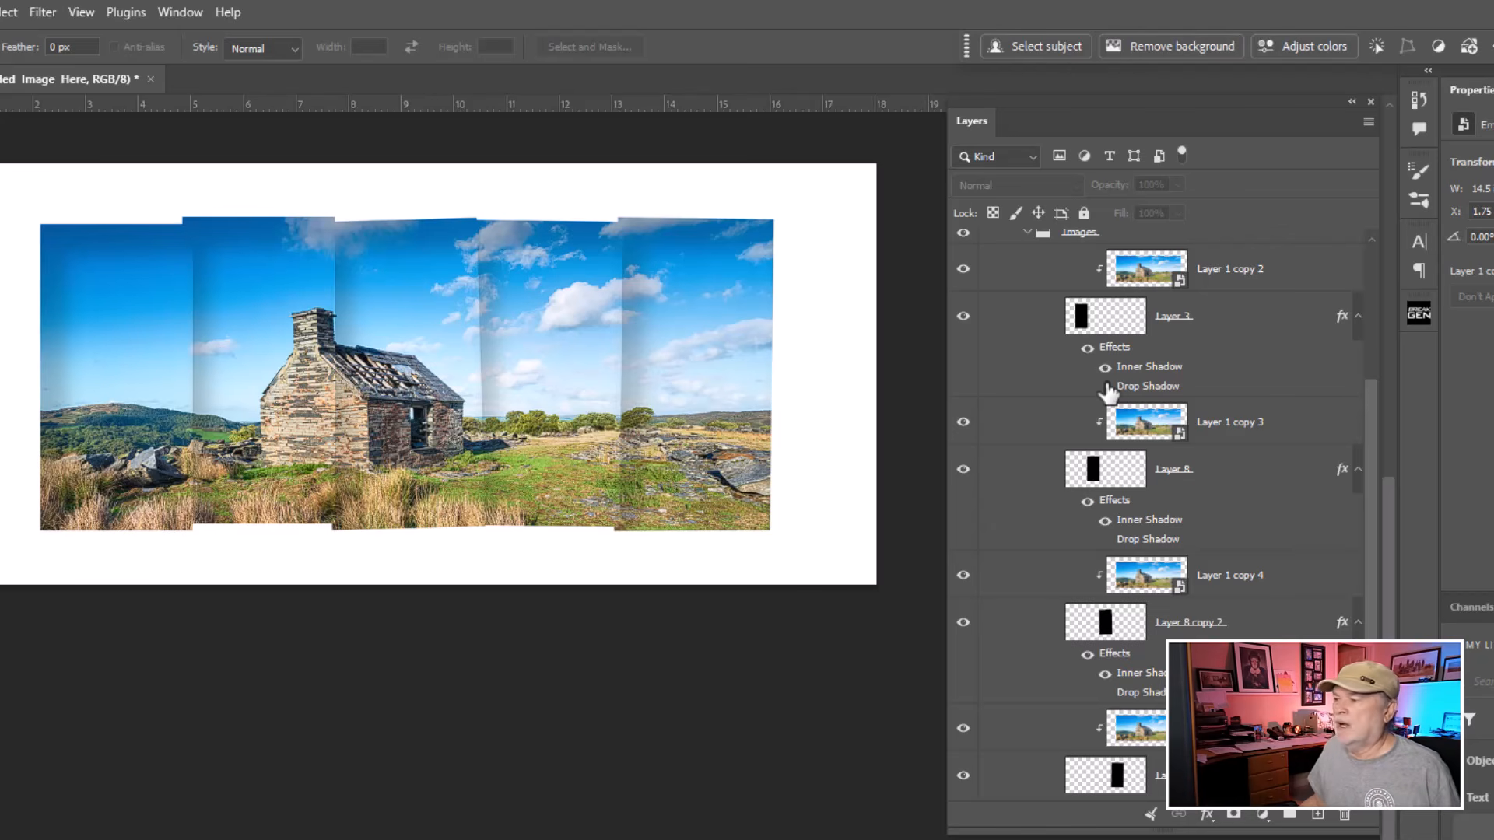